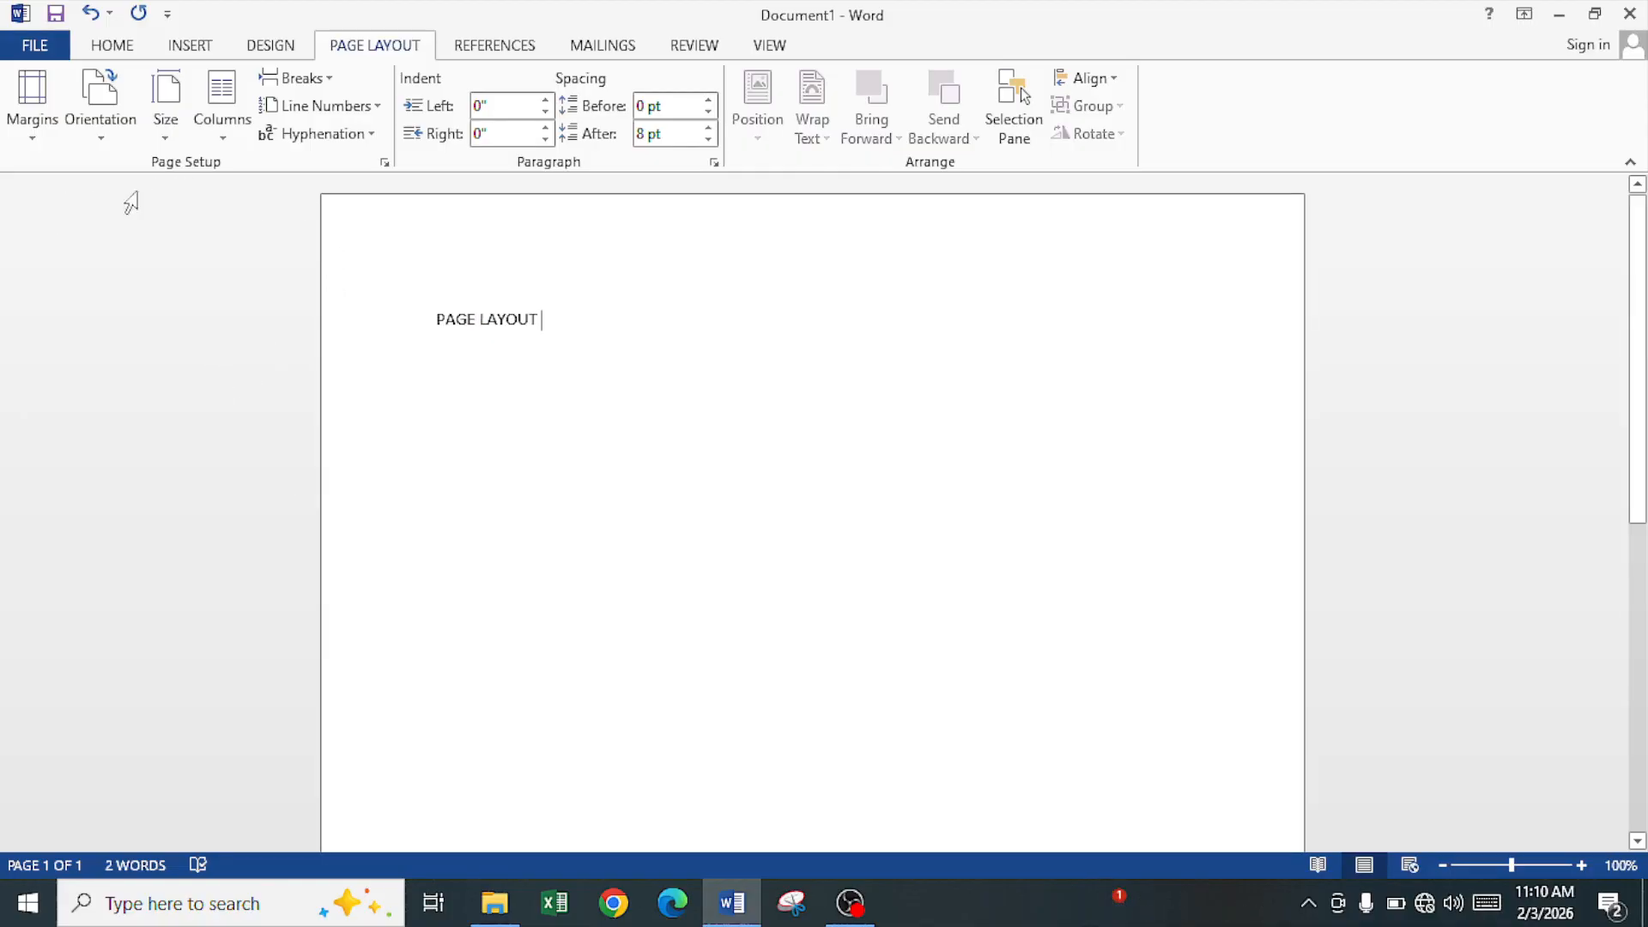
Apply the Normal margin preset to the document.
click(33, 145)
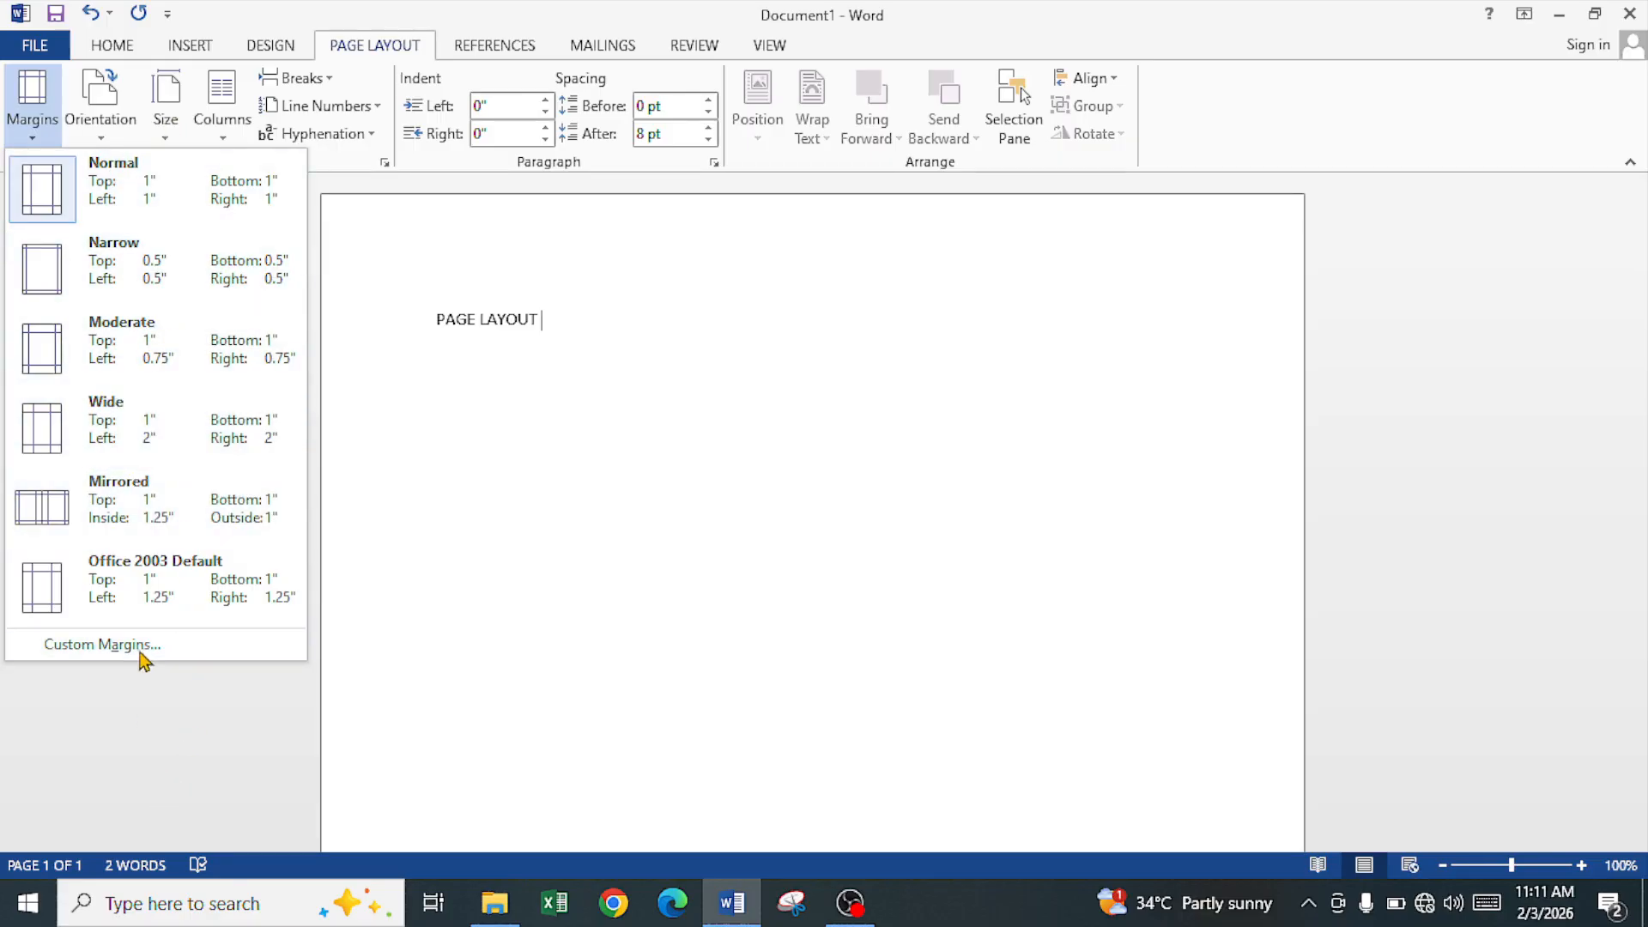
click(142, 209)
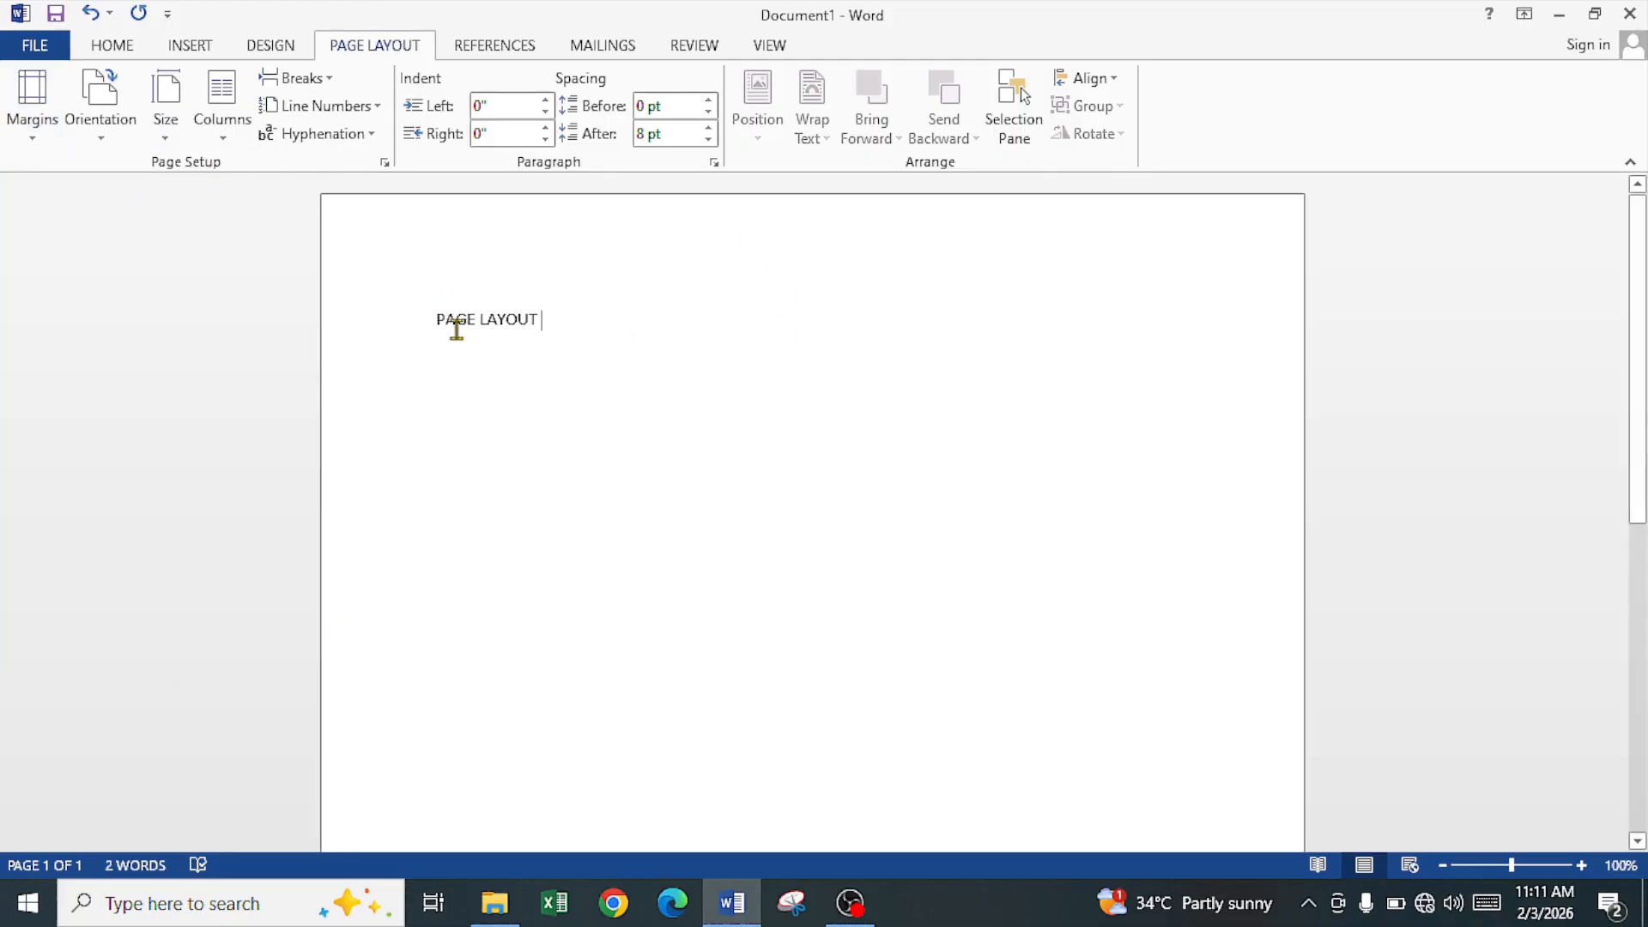
Change the document's page orientation to Landscape and look over the page.
click(108, 148)
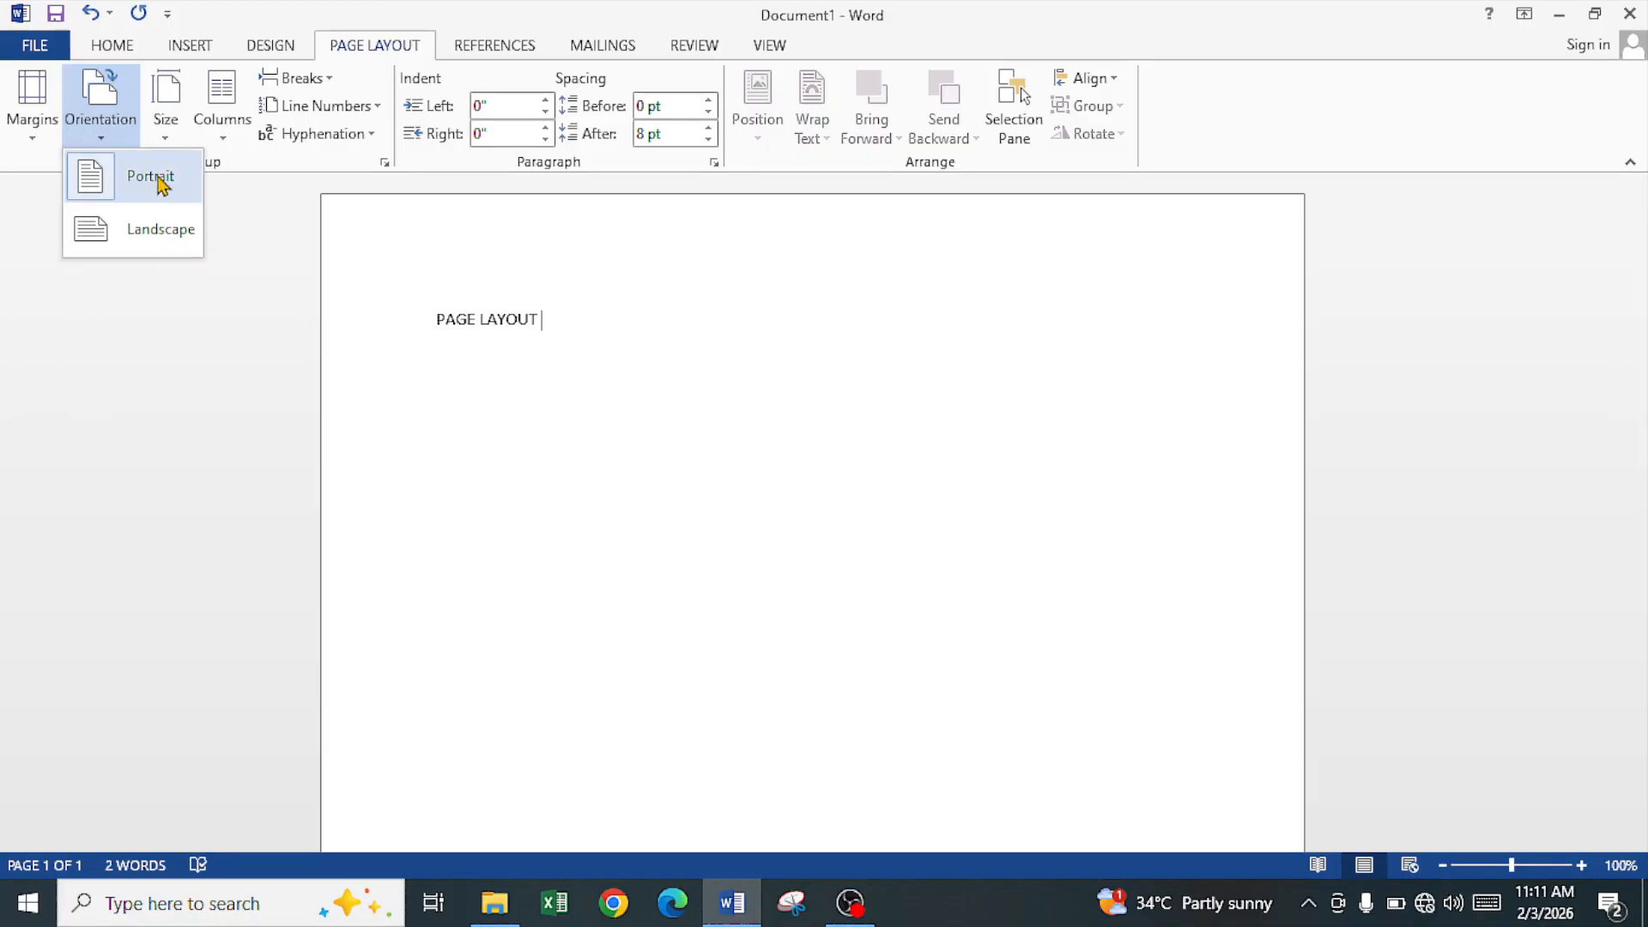
scroll(687, 389, down, 2)
scroll(687, 390, down, 5)
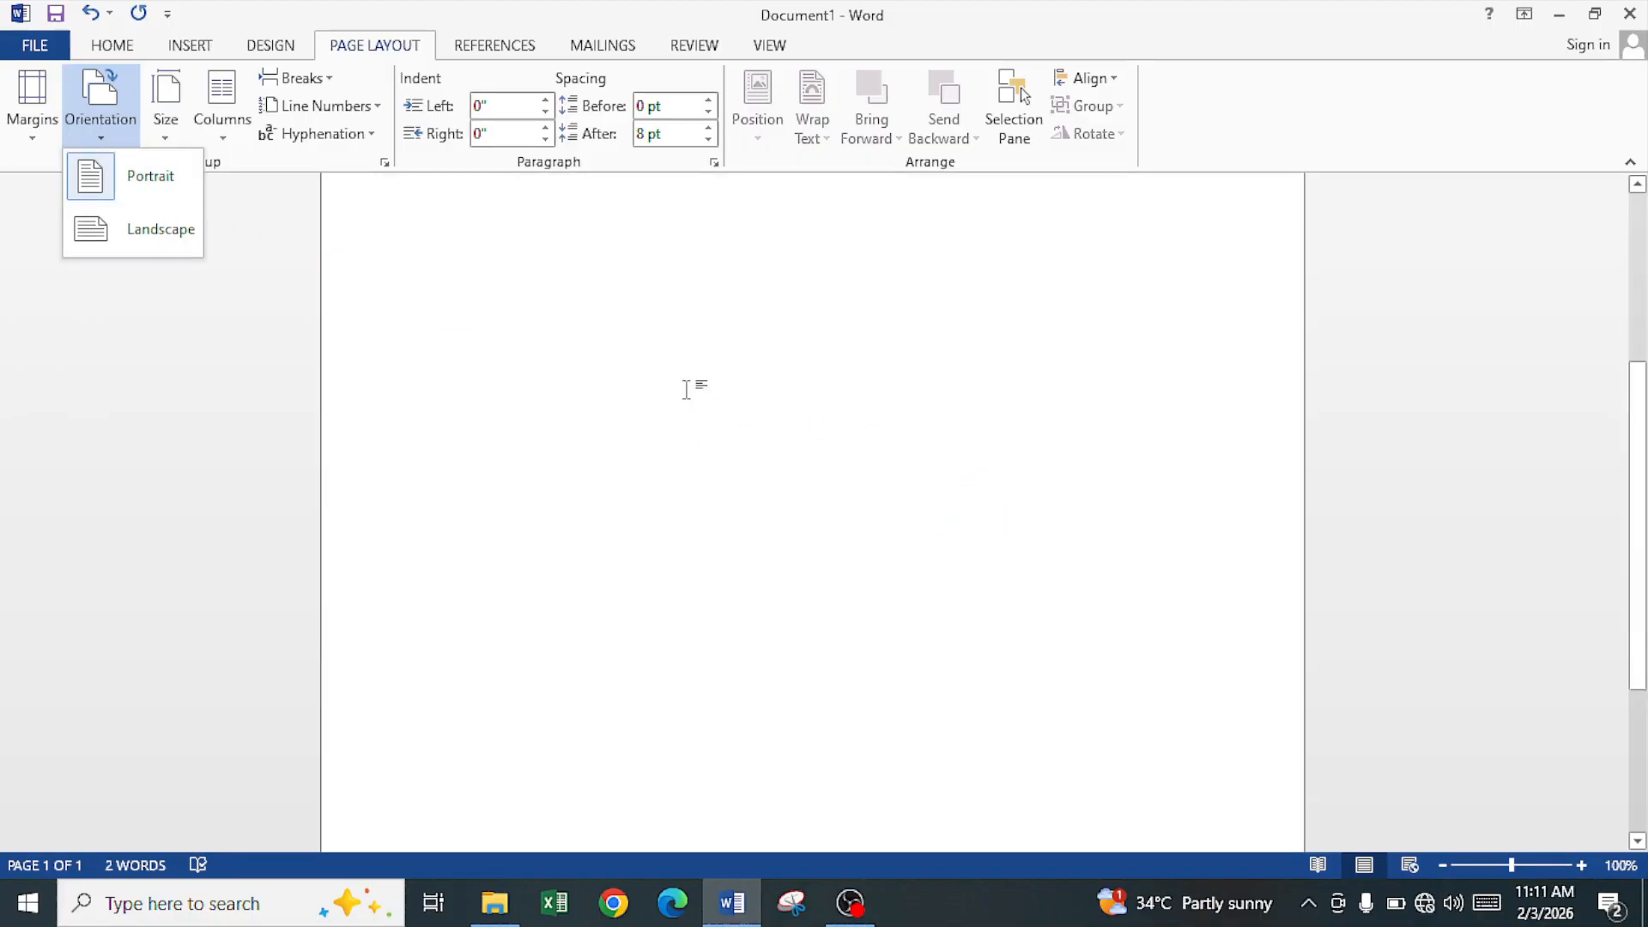
scroll(686, 390, up, 6)
scroll(687, 390, up, 1)
scroll(687, 390, down, 3)
scroll(635, 386, up, 2)
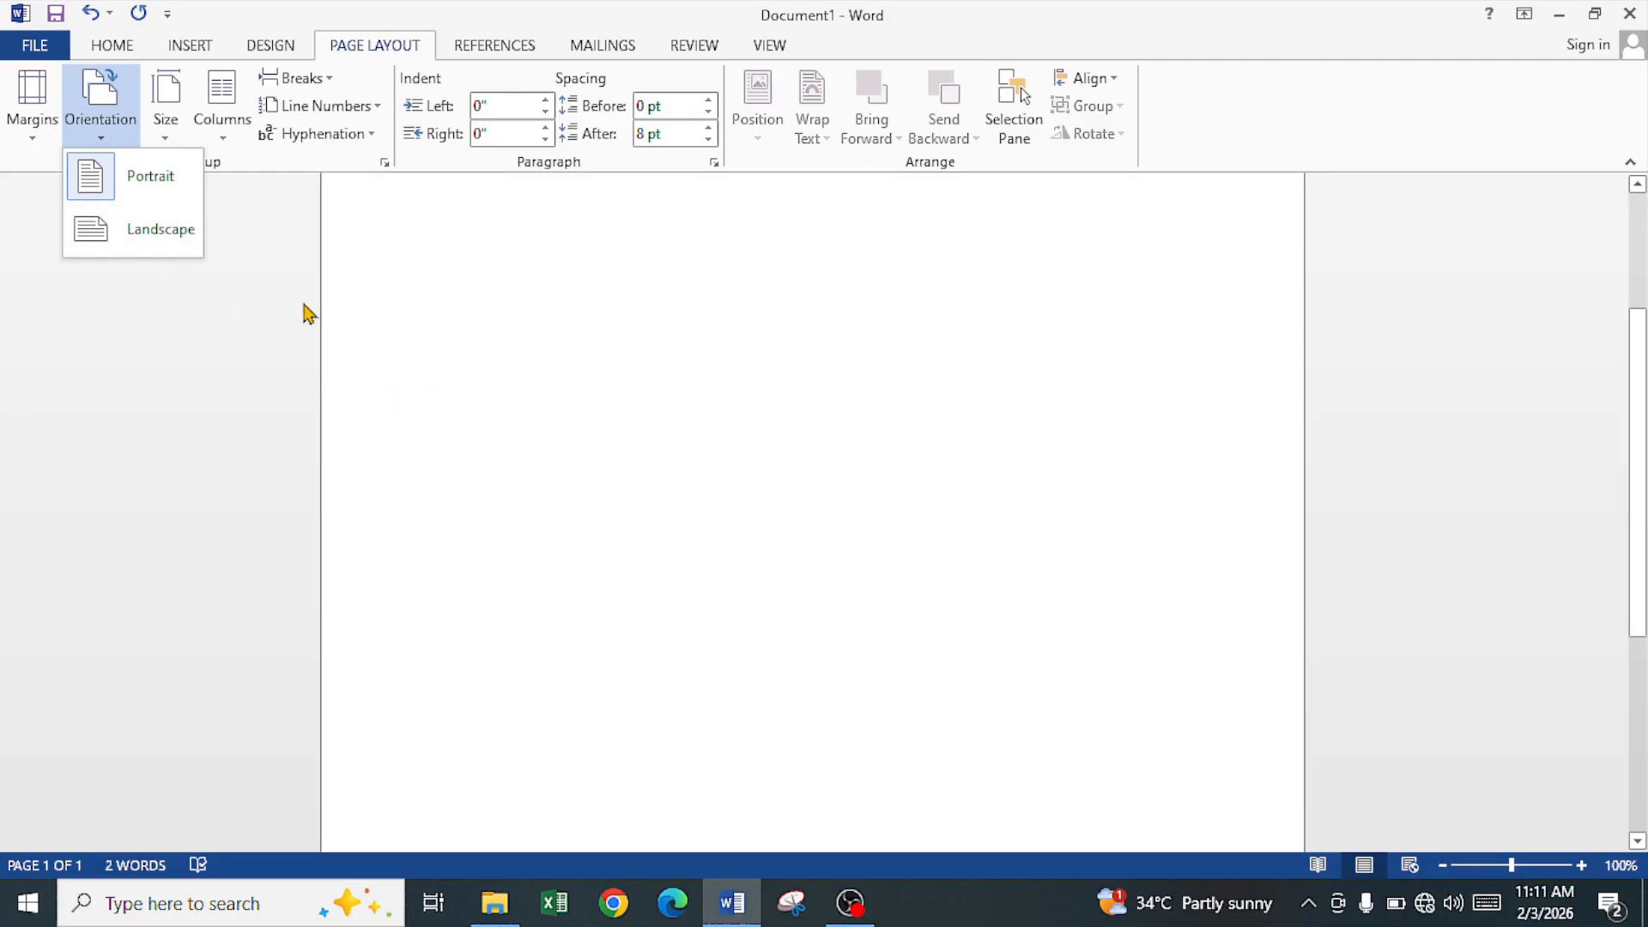
click(158, 242)
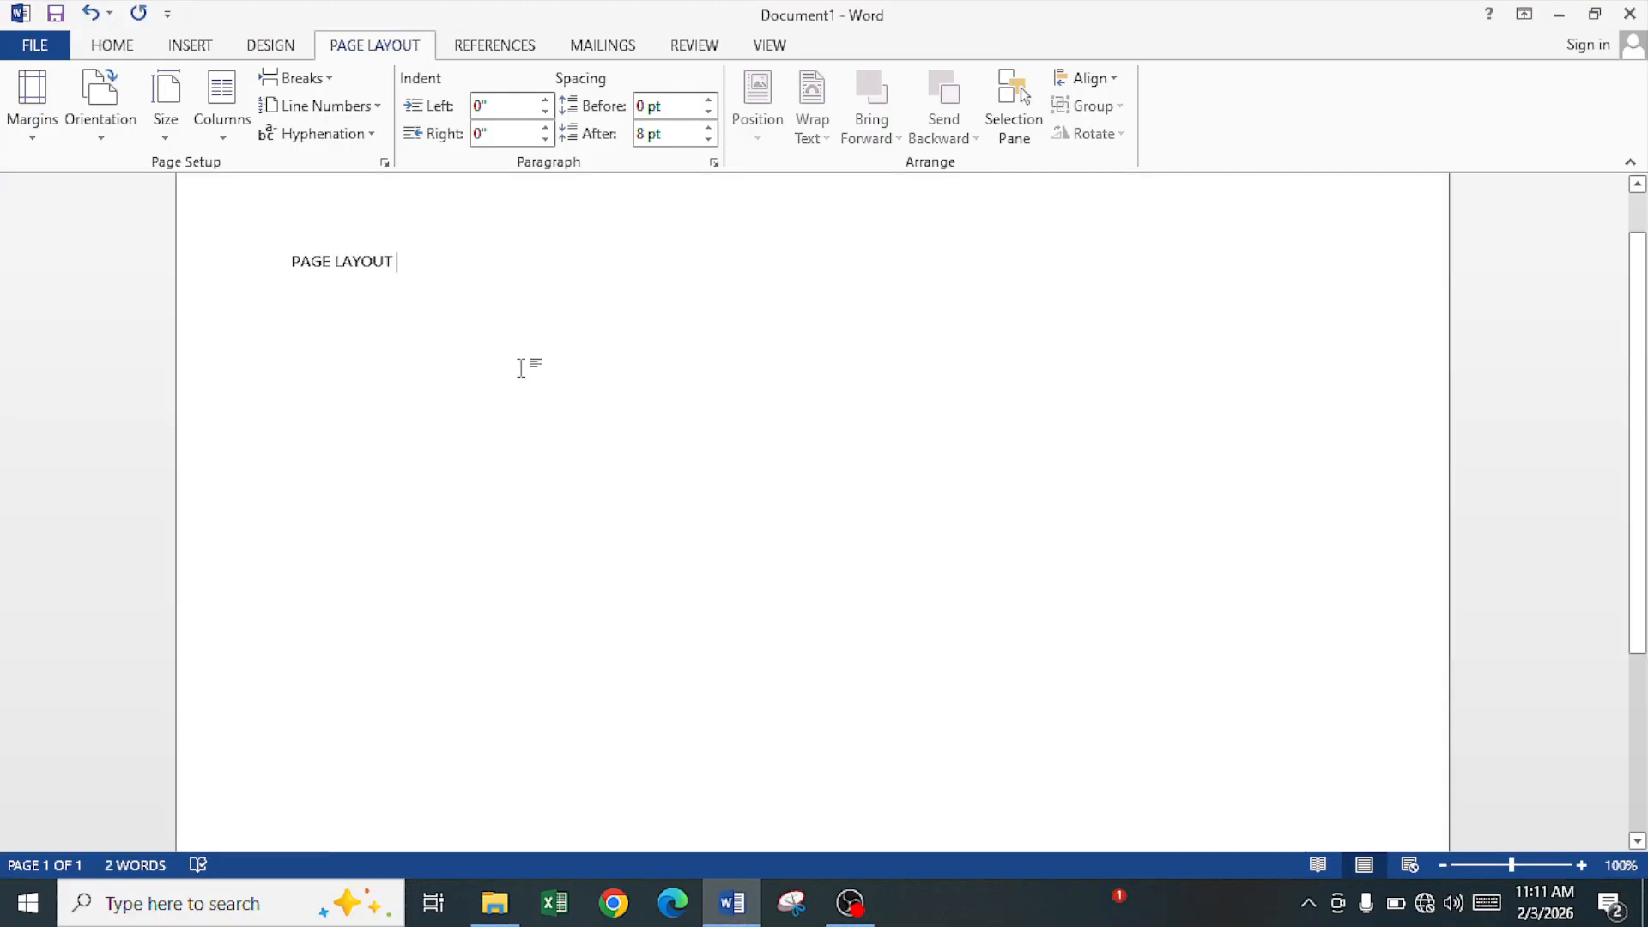
scroll(600, 395, down, 5)
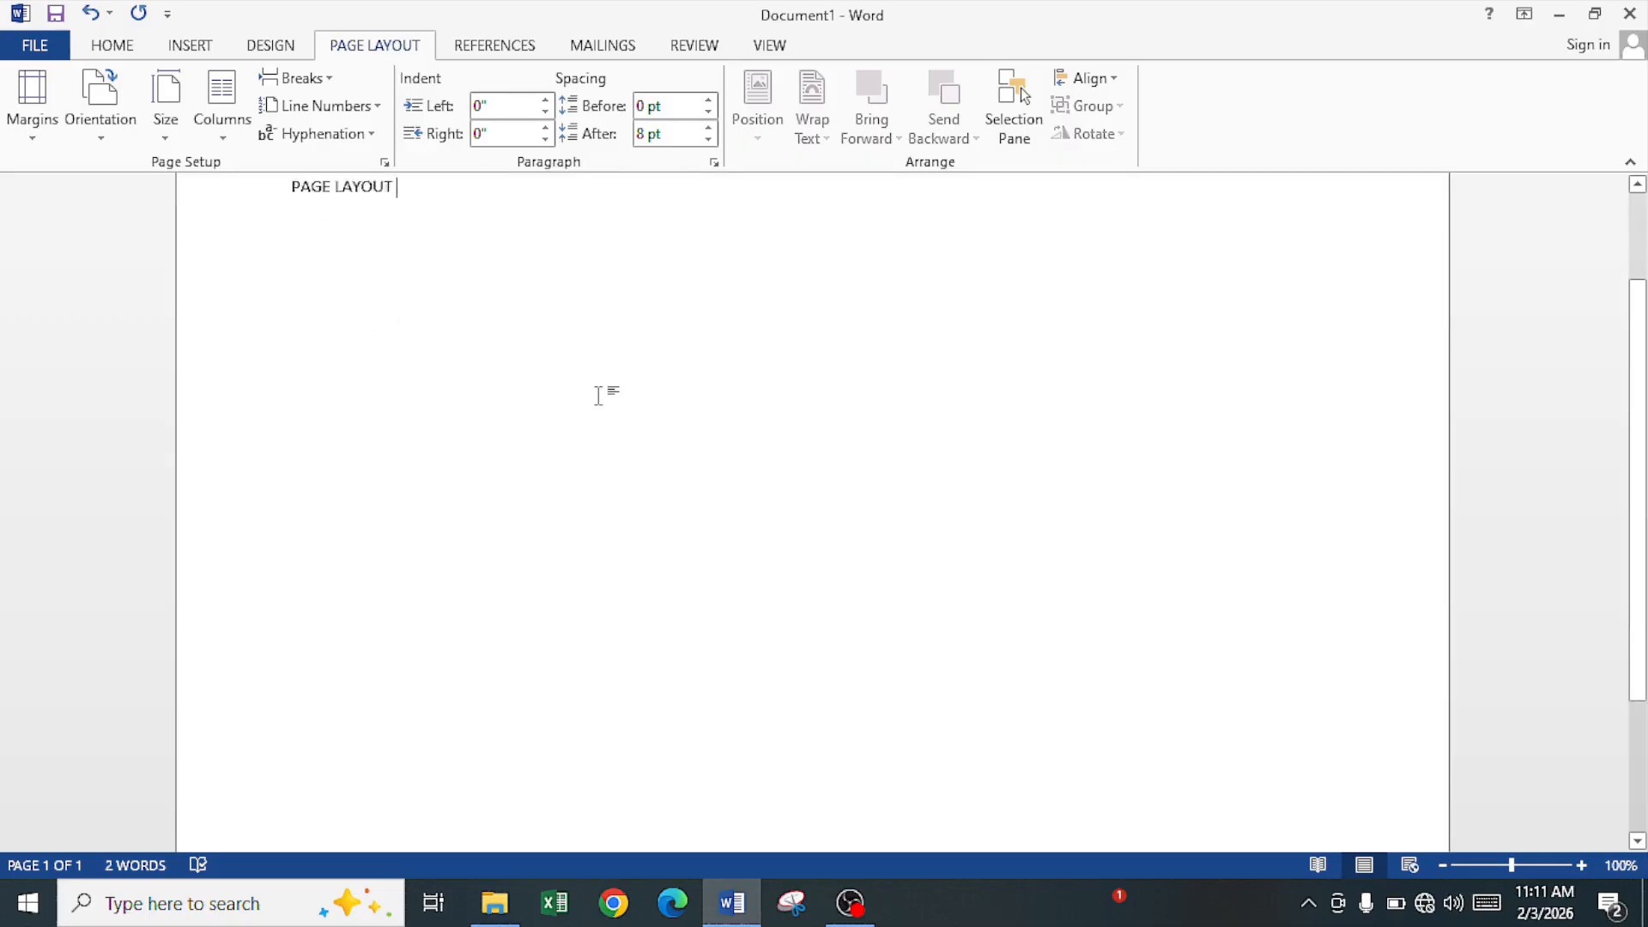
scroll(618, 408, up, 5)
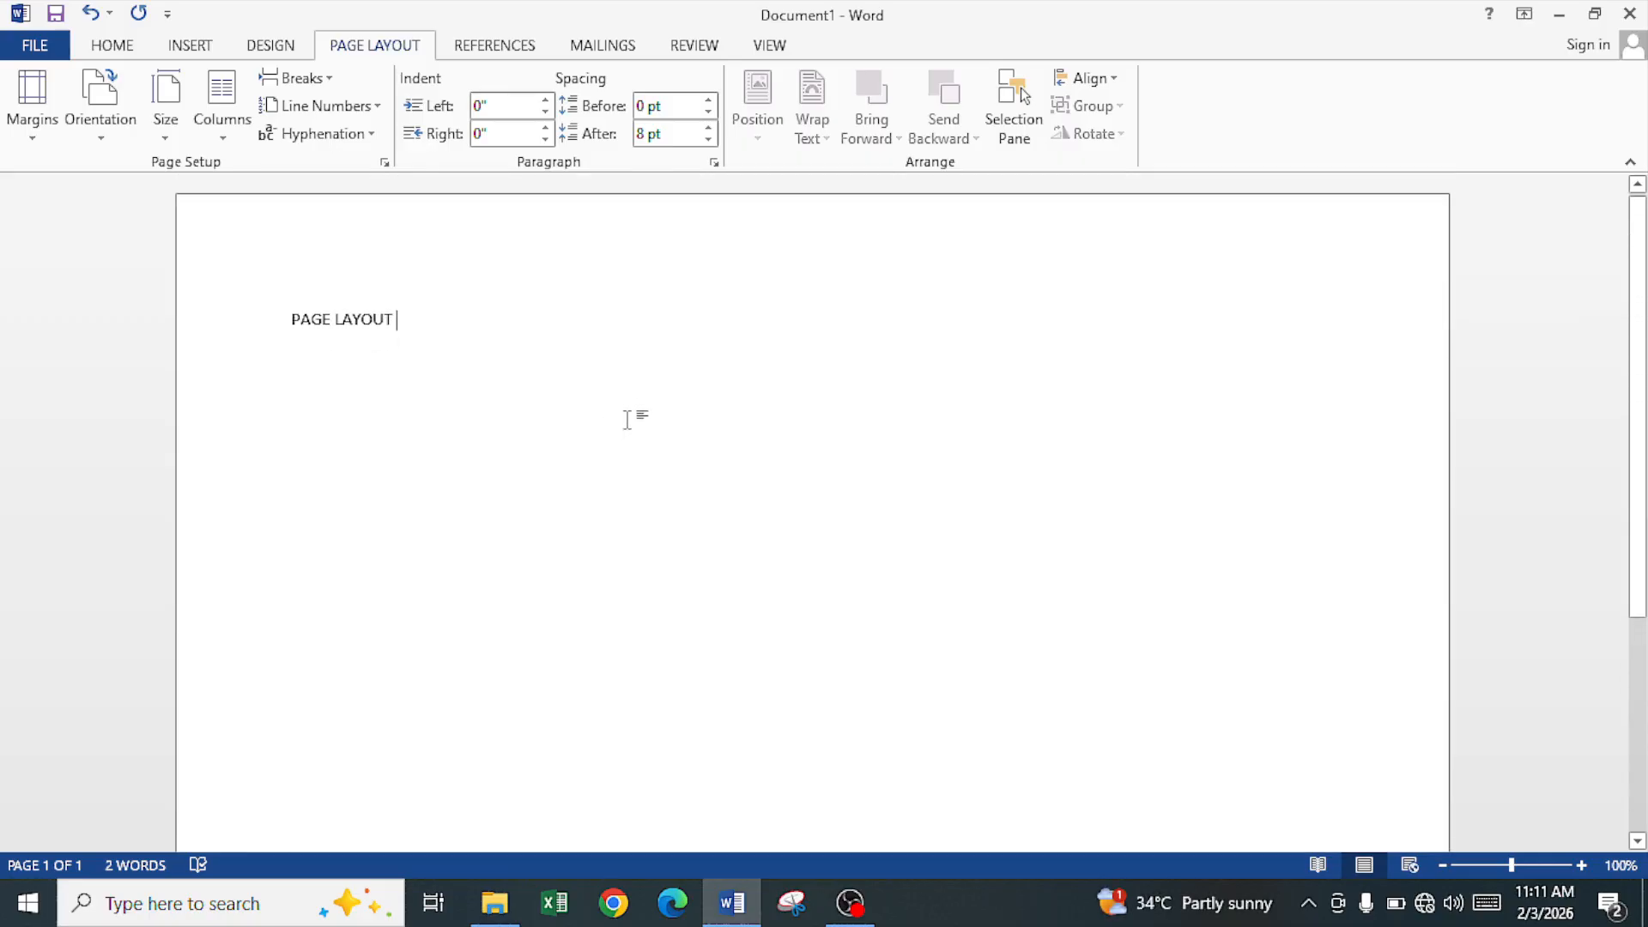
Set the document's paper size to A4 (8.27" x 11.69").
click(166, 129)
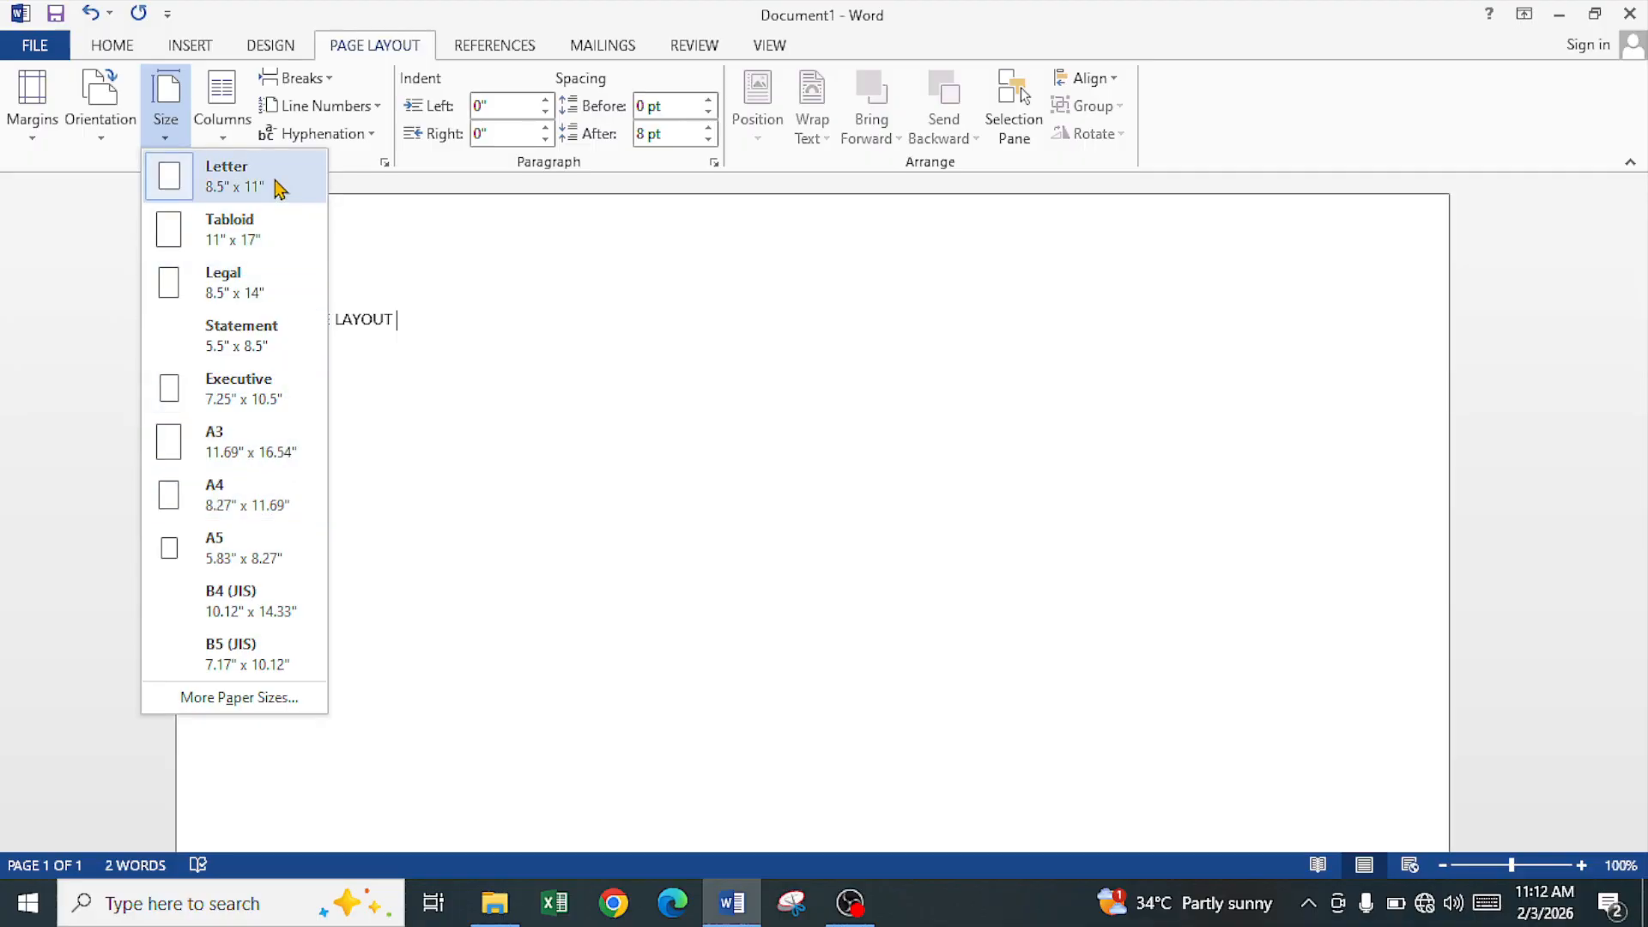
click(283, 506)
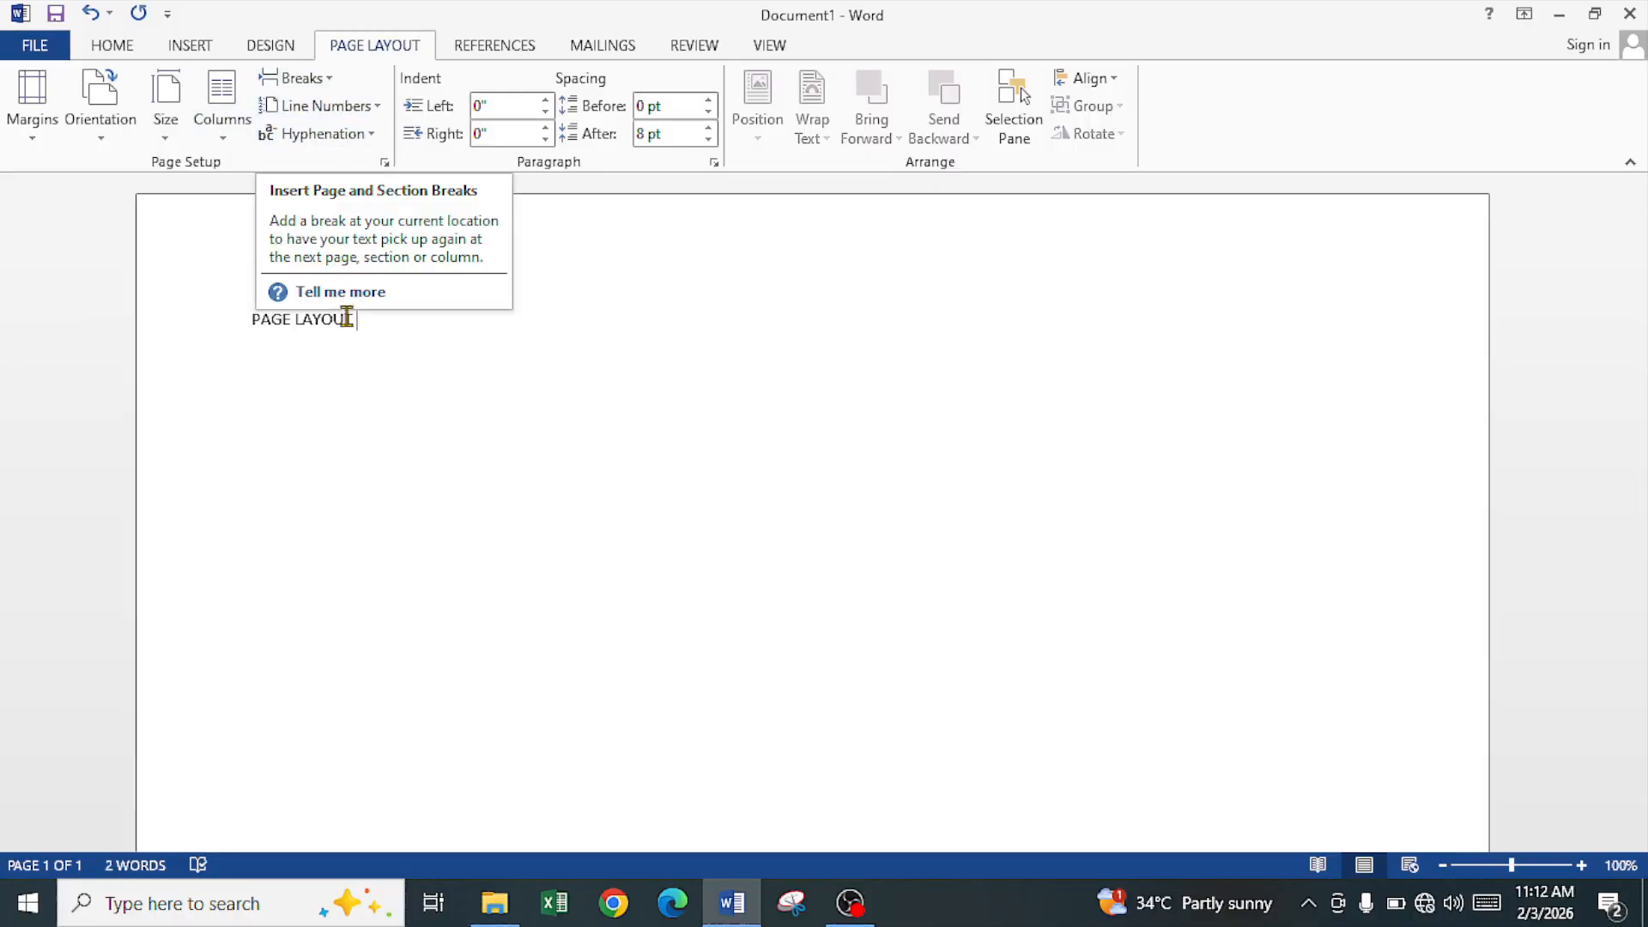
scroll(468, 372, down, 3)
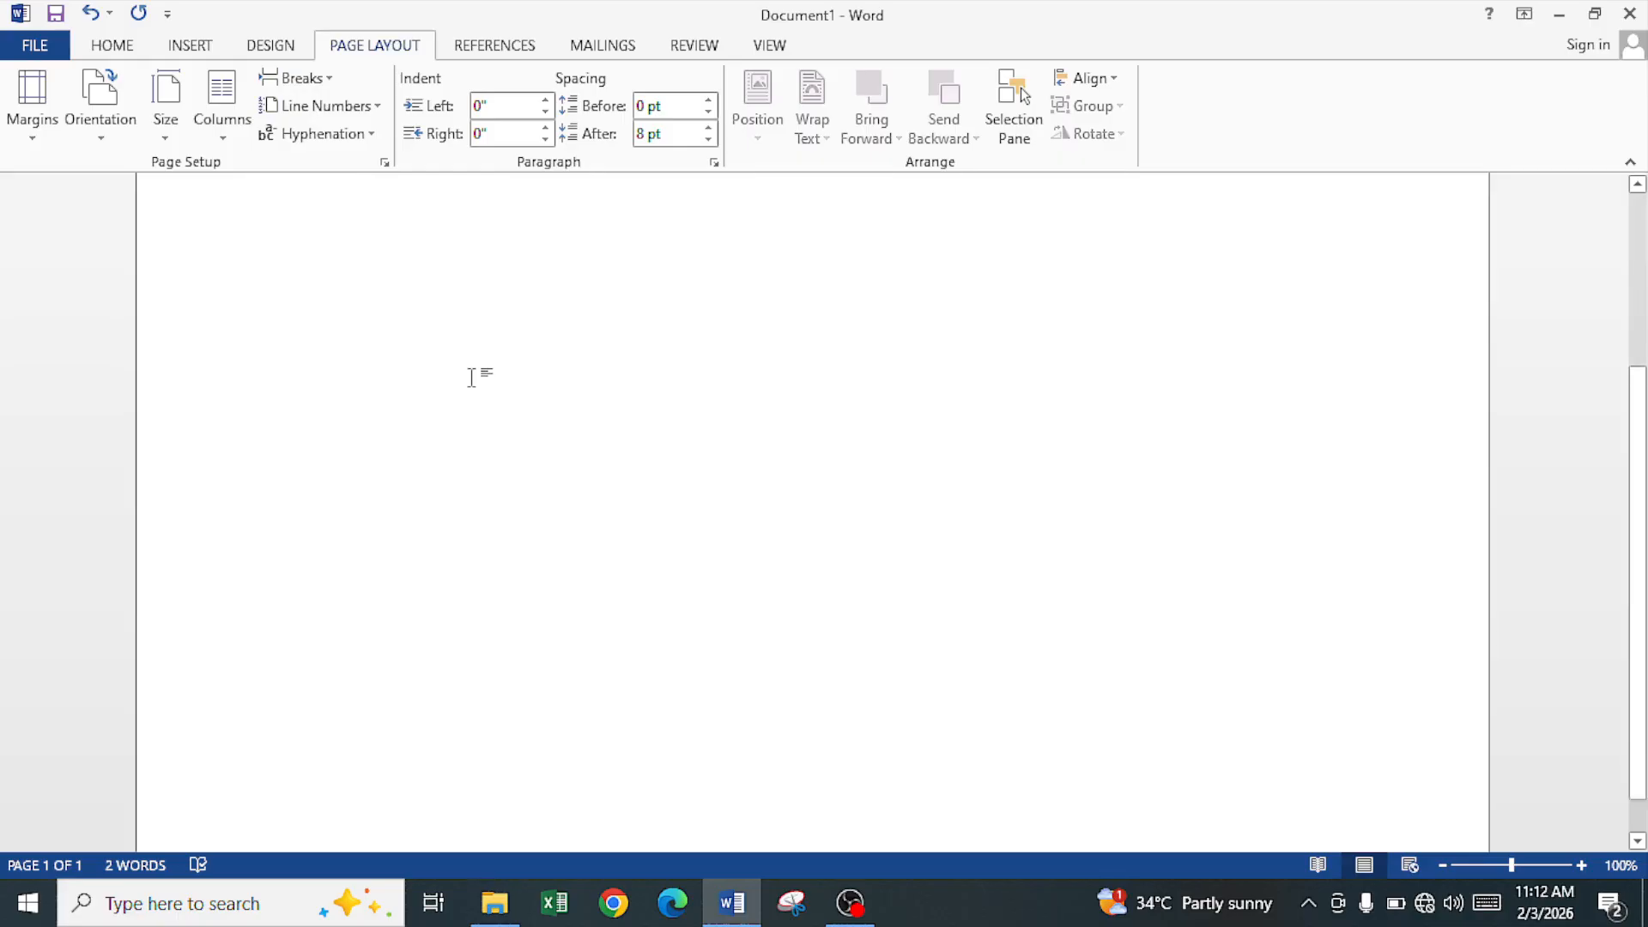
scroll(479, 381, up, 3)
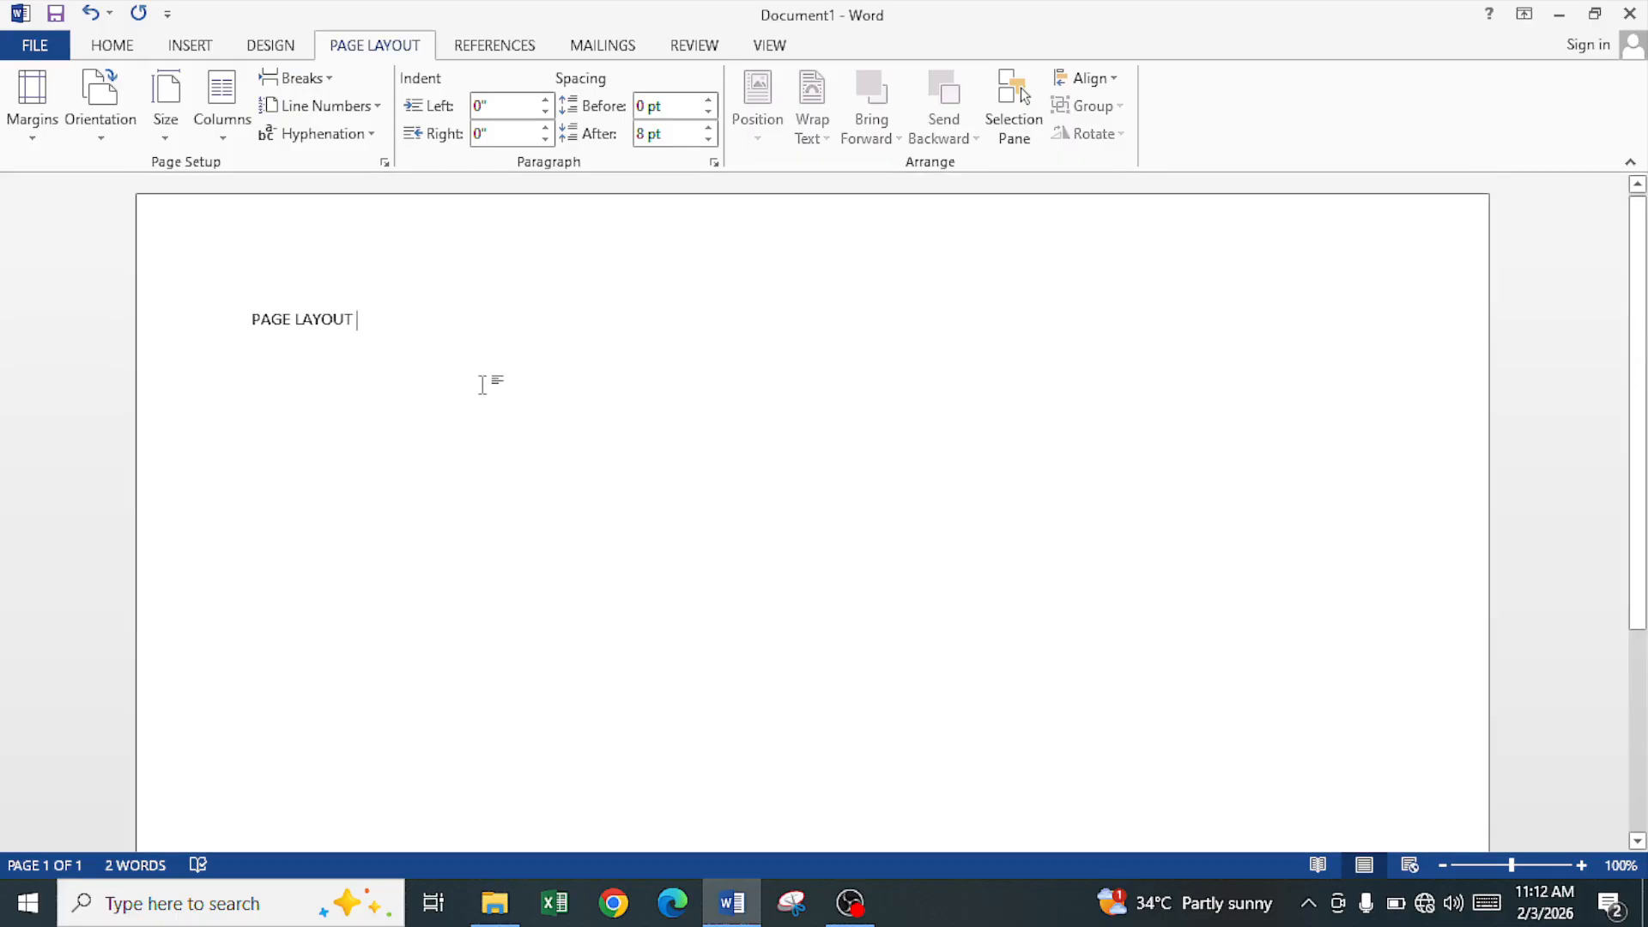
Set the page orientation back to Portrait and look over the page.
click(168, 144)
click(118, 133)
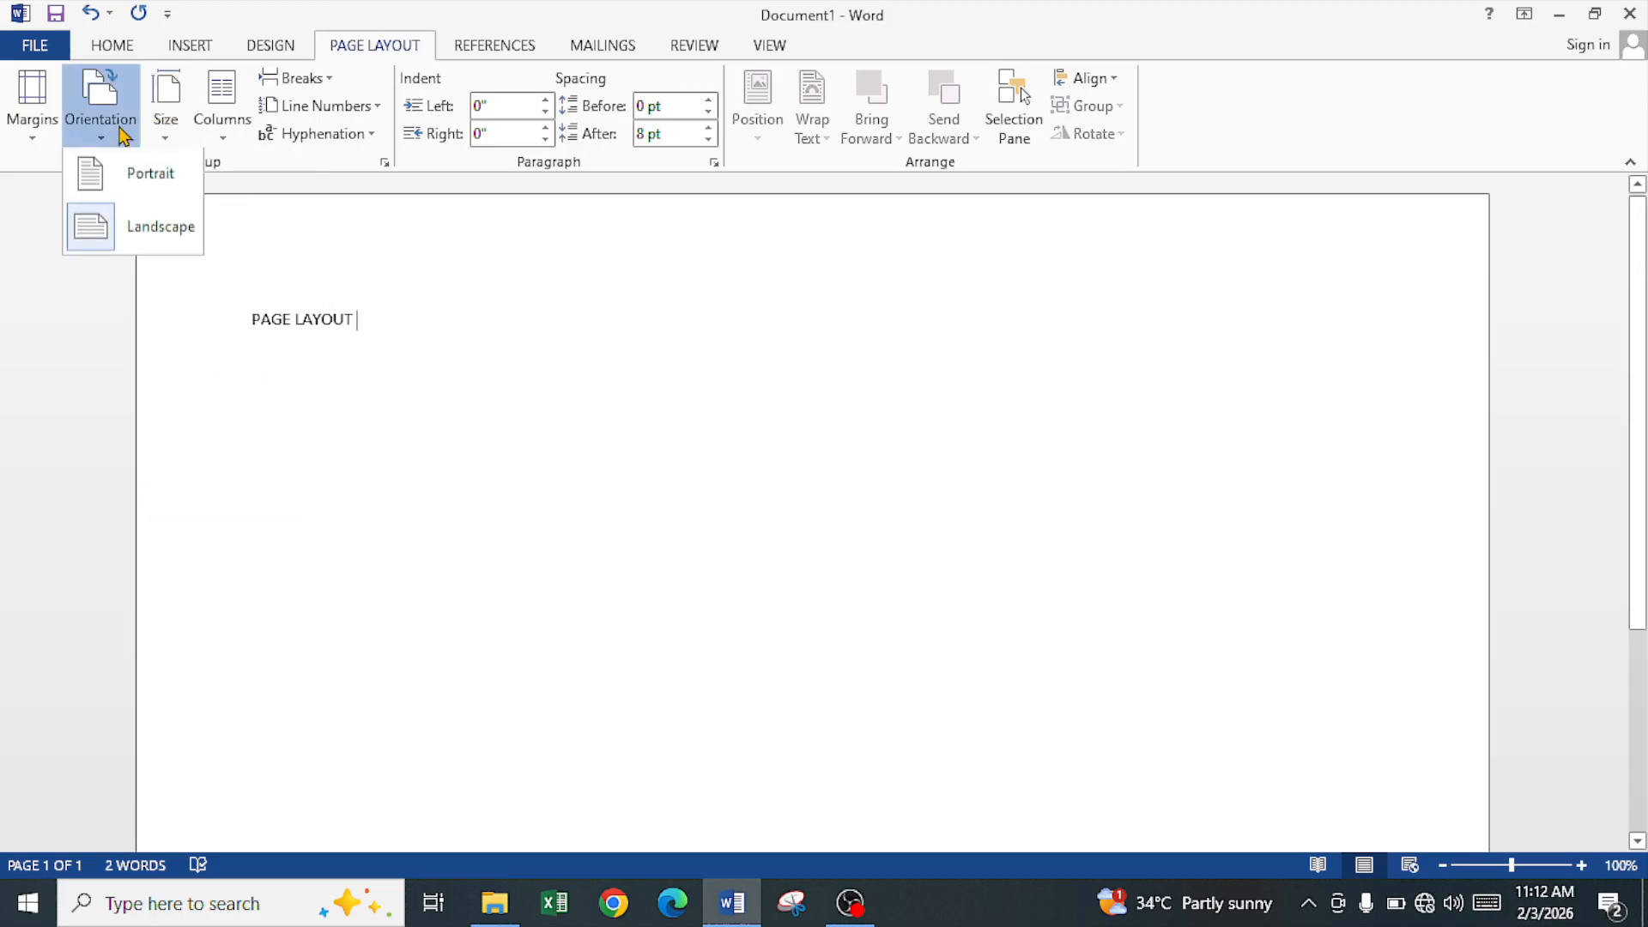
click(143, 190)
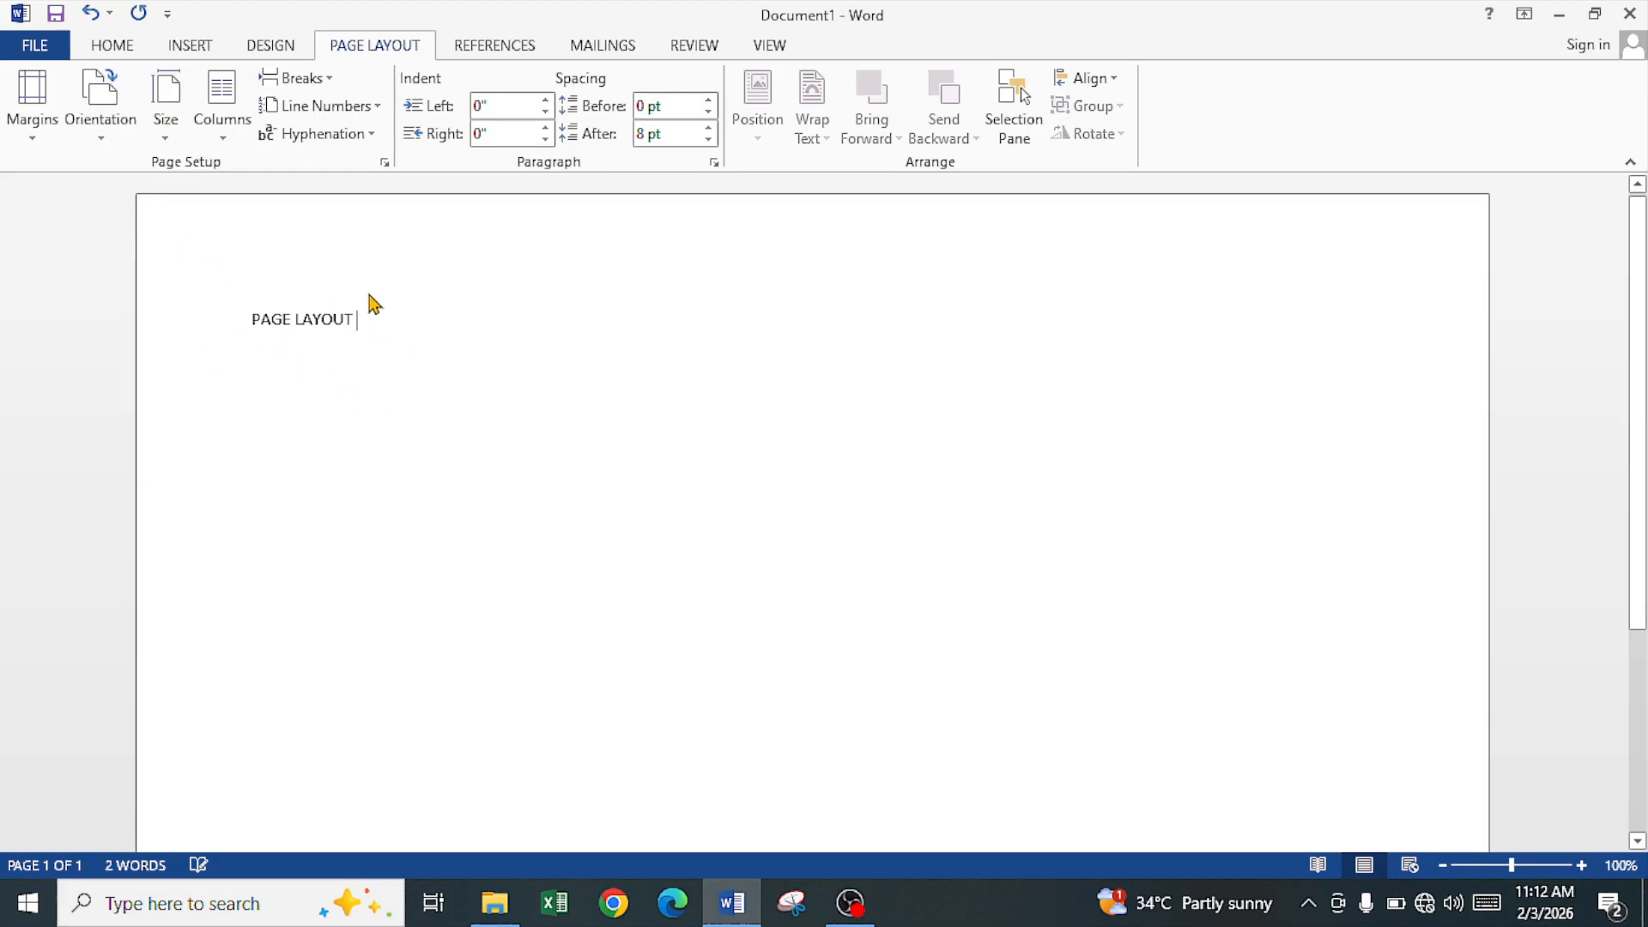
scroll(662, 464, down, 7)
scroll(668, 478, up, 8)
scroll(668, 482, up, 1)
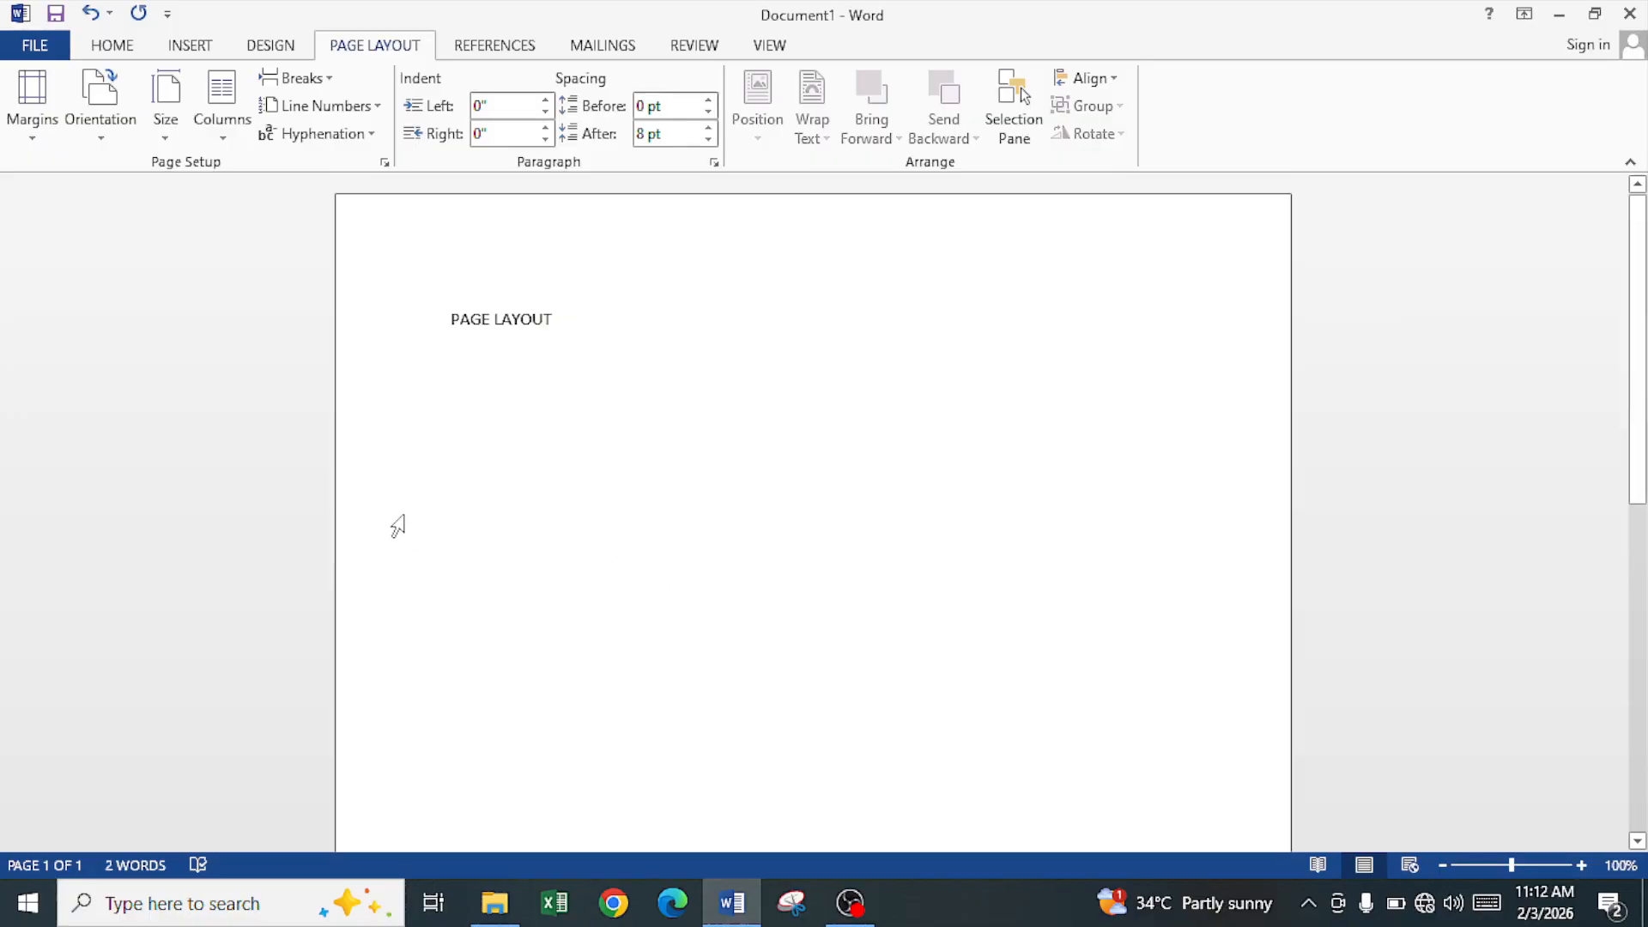
Insert two page breaks after the PAGE LAYOUT text.
key(ctrl+Return)
key(ctrl+Return)
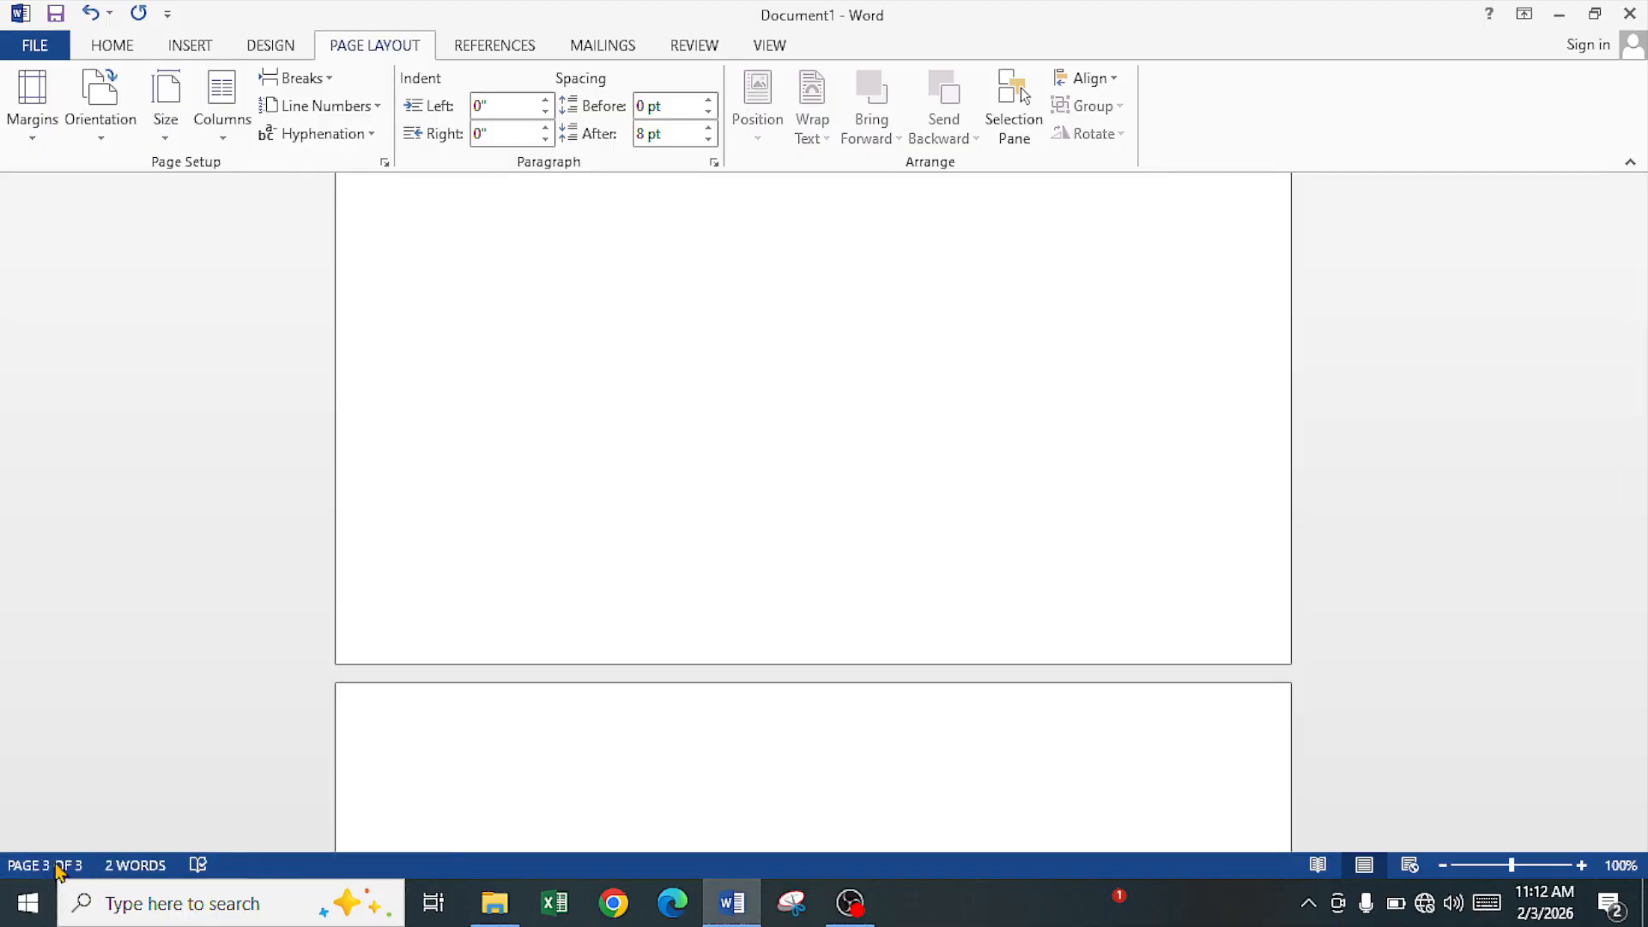
scroll(1067, 551, up, 1)
scroll(1067, 551, up, 15)
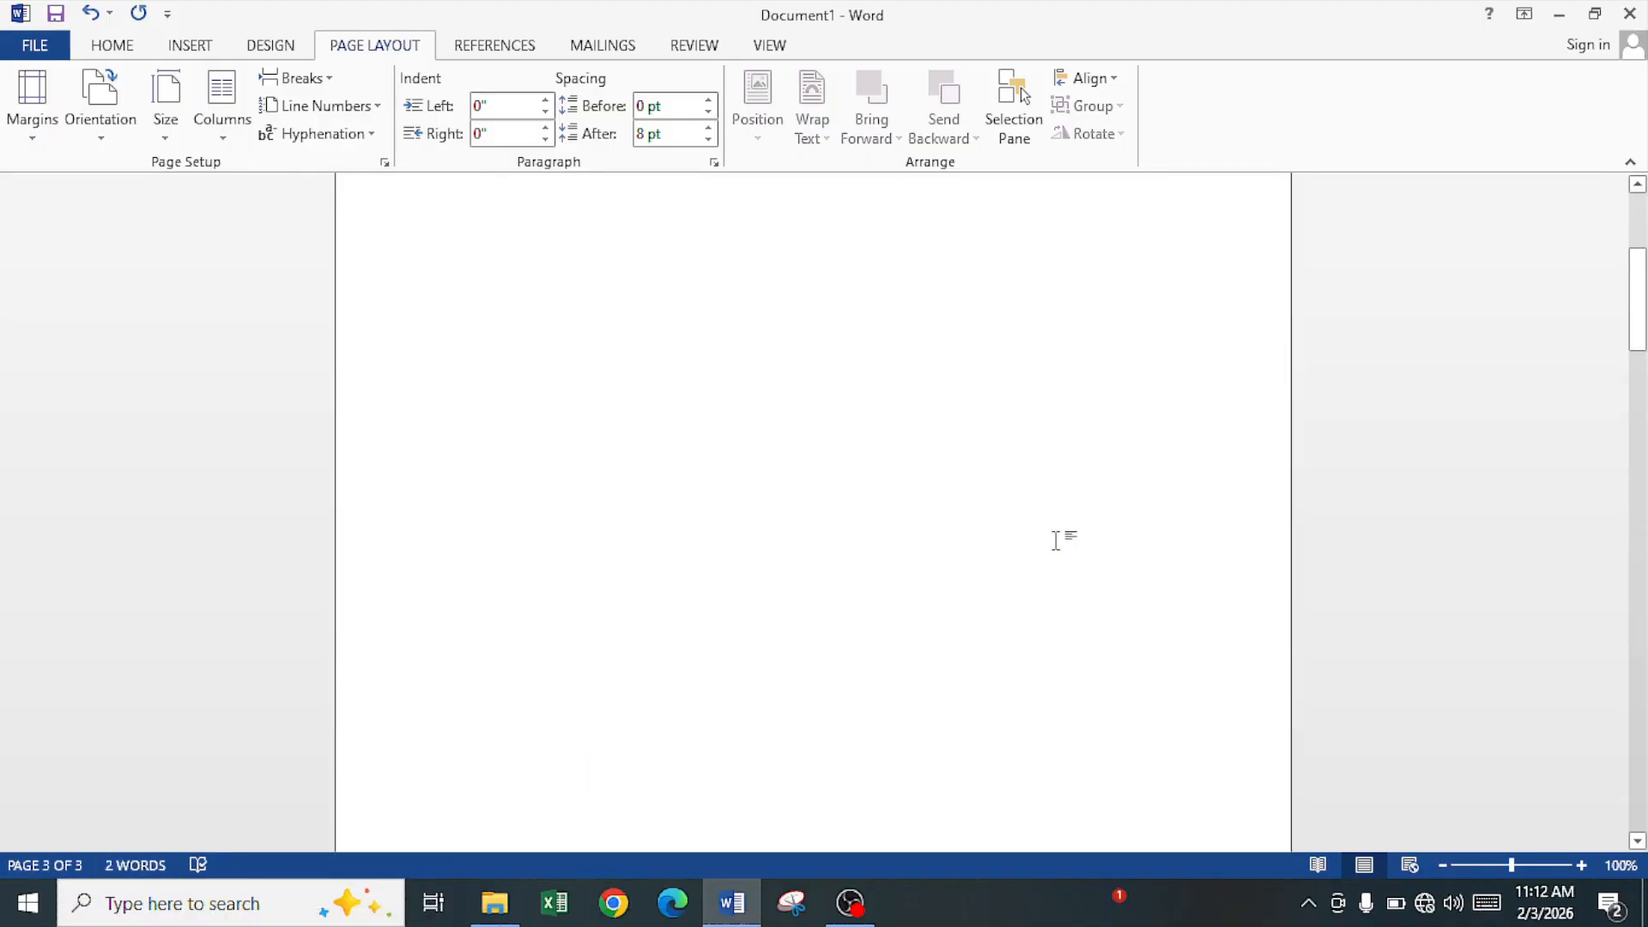
Insert one more page break directly after the PAGE LAYOUT text on the first page.
click(595, 322)
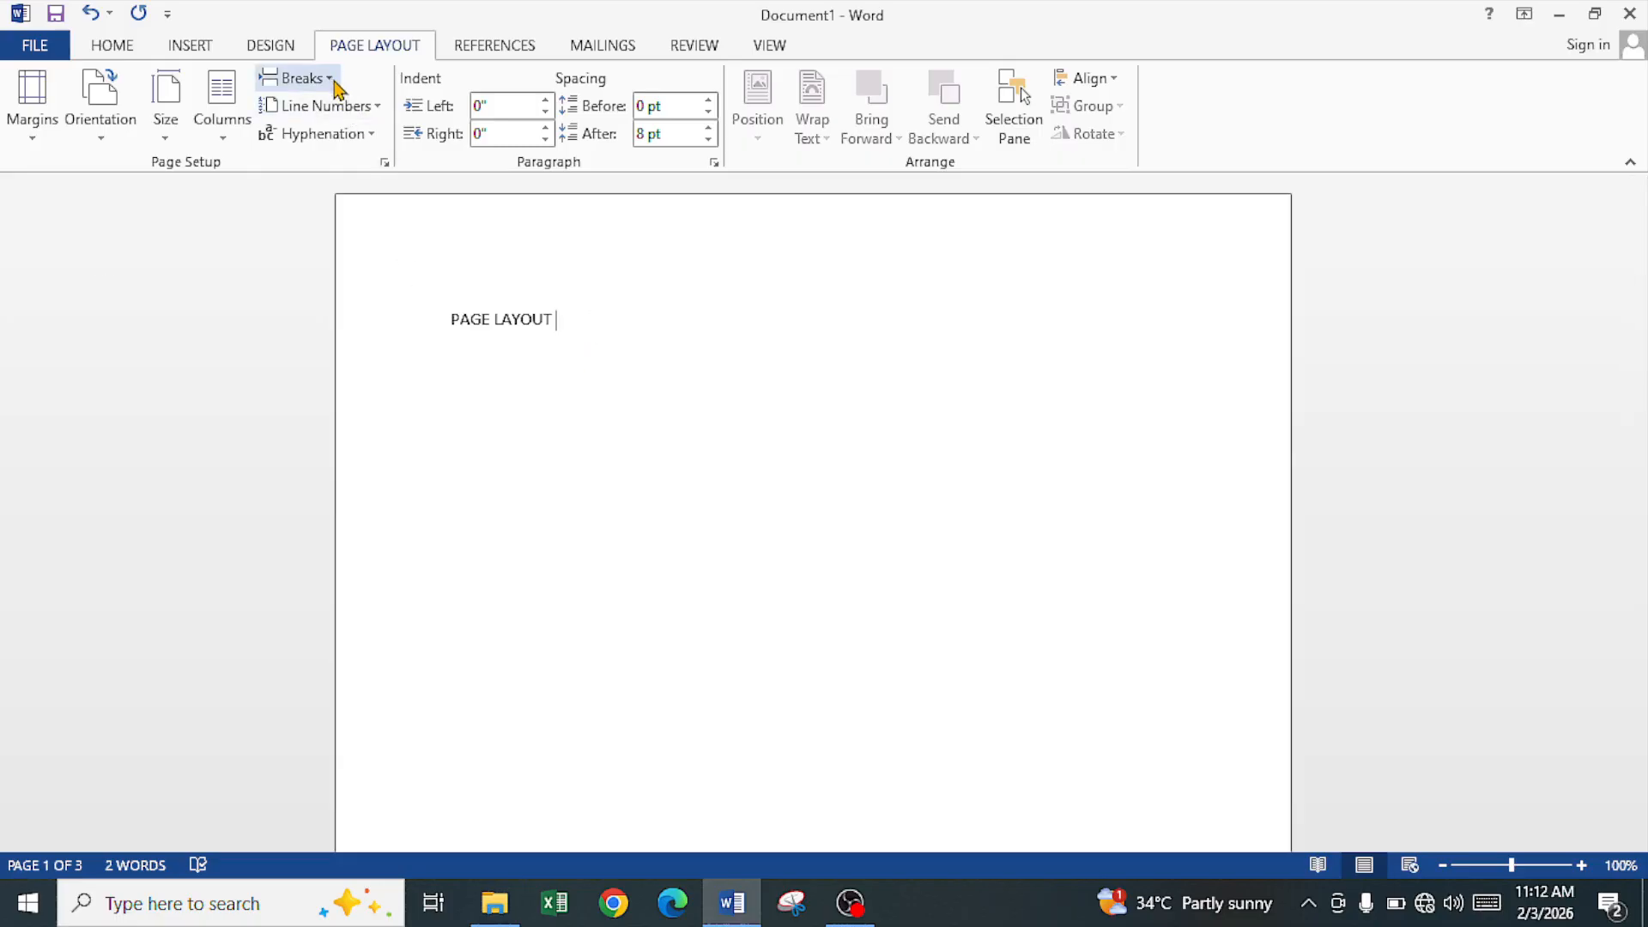
click(296, 78)
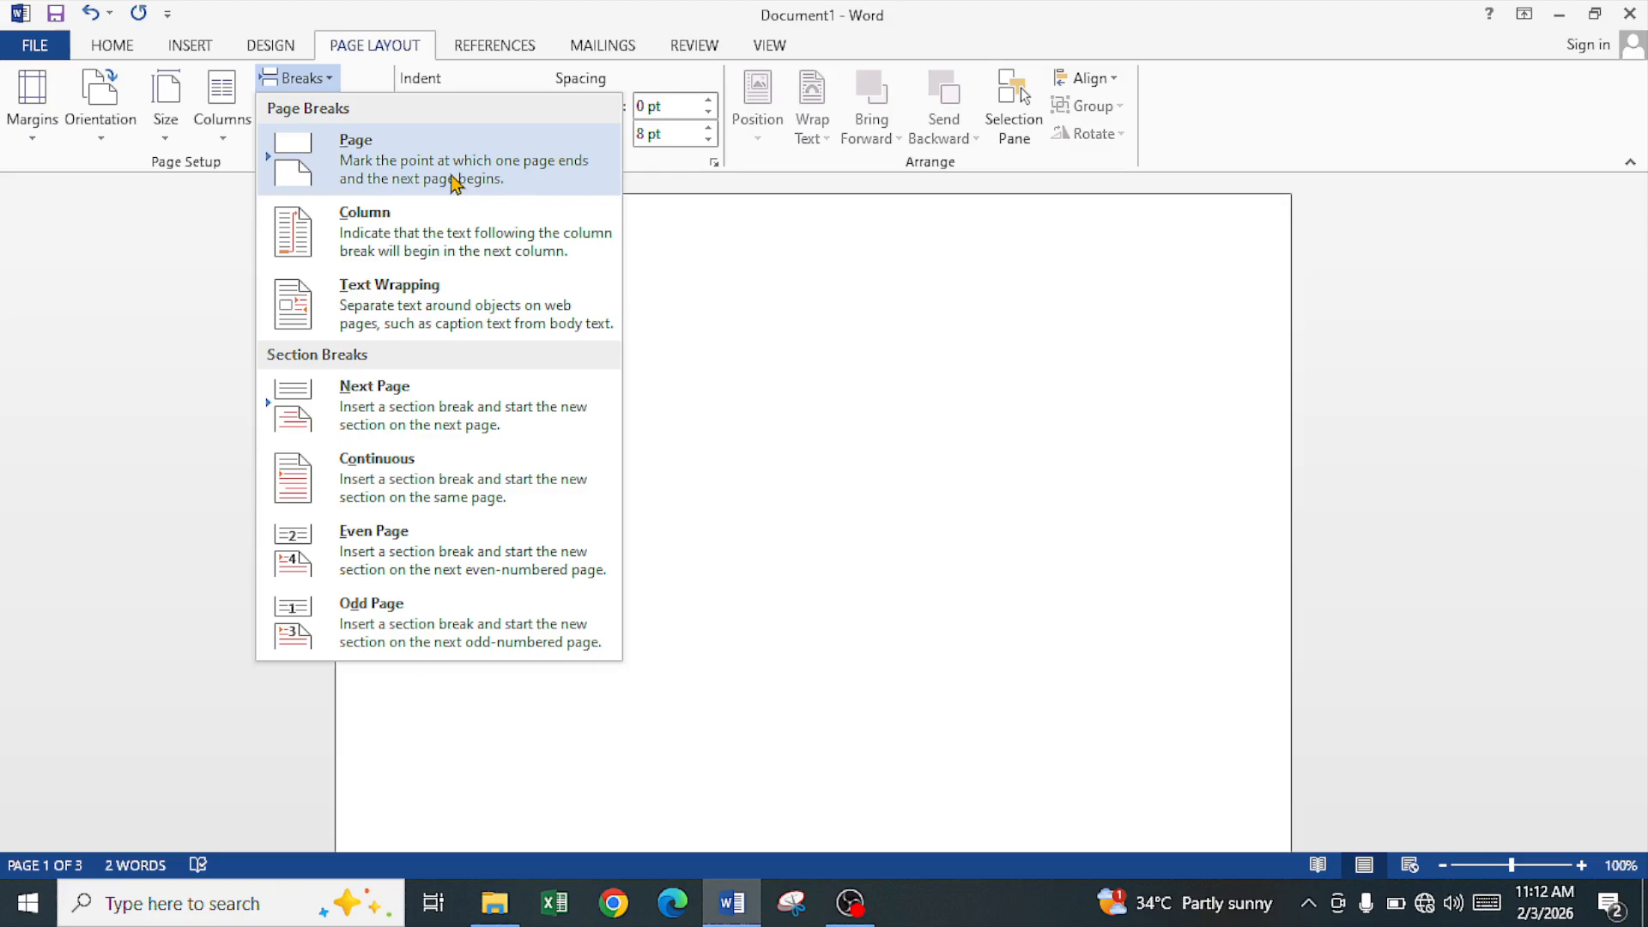
click(794, 425)
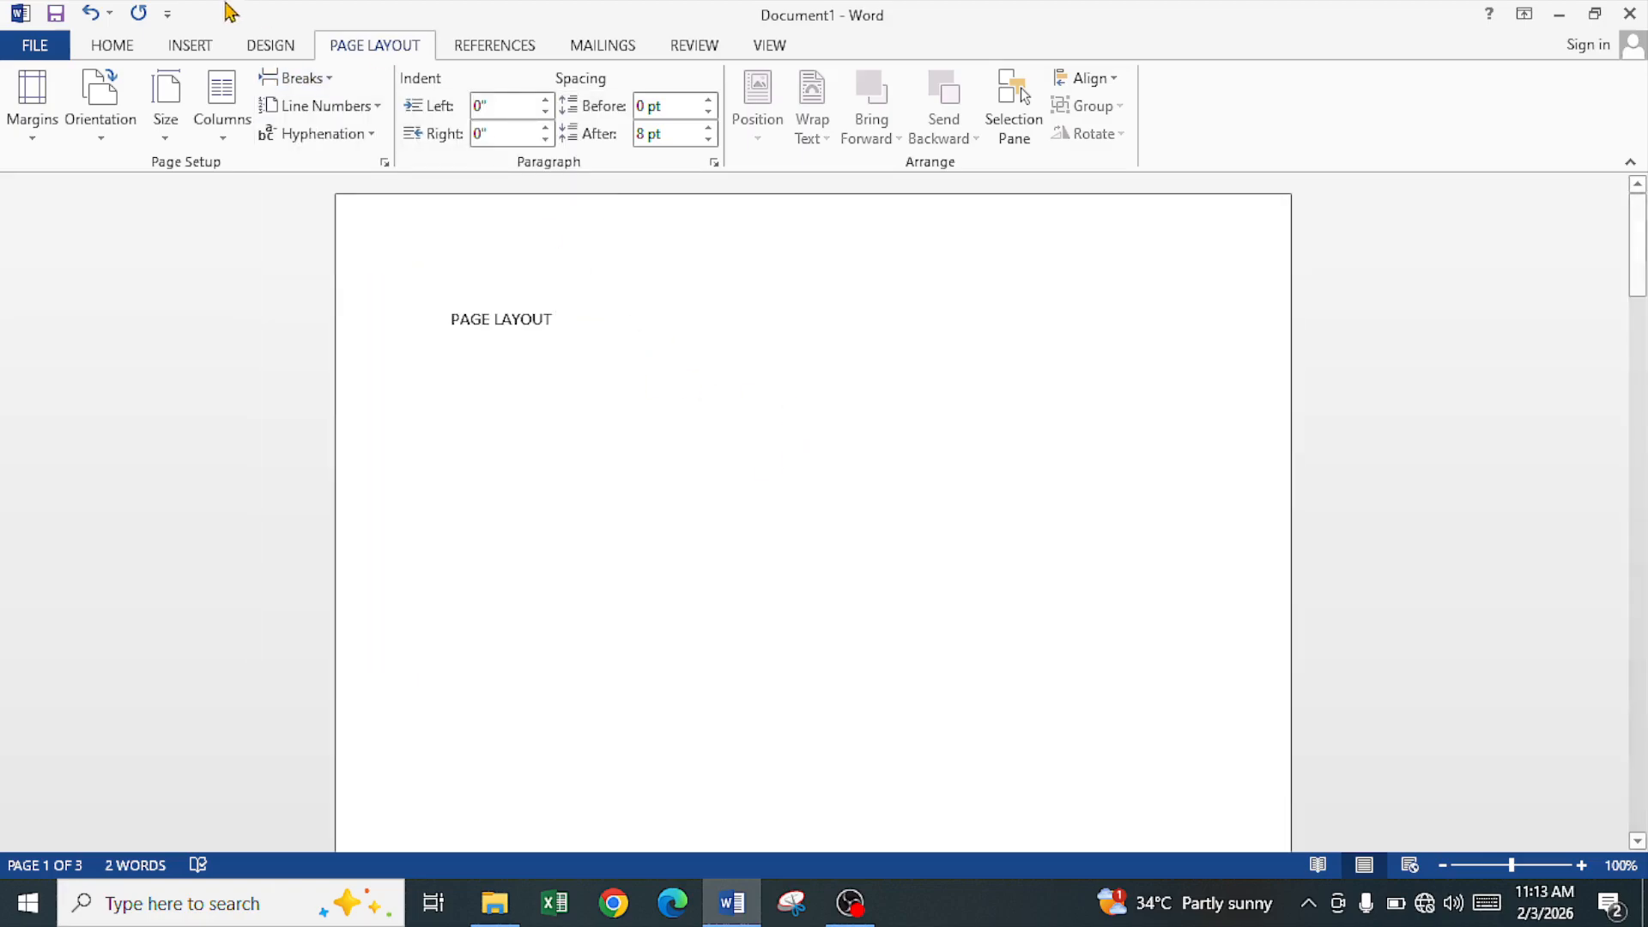
click(296, 79)
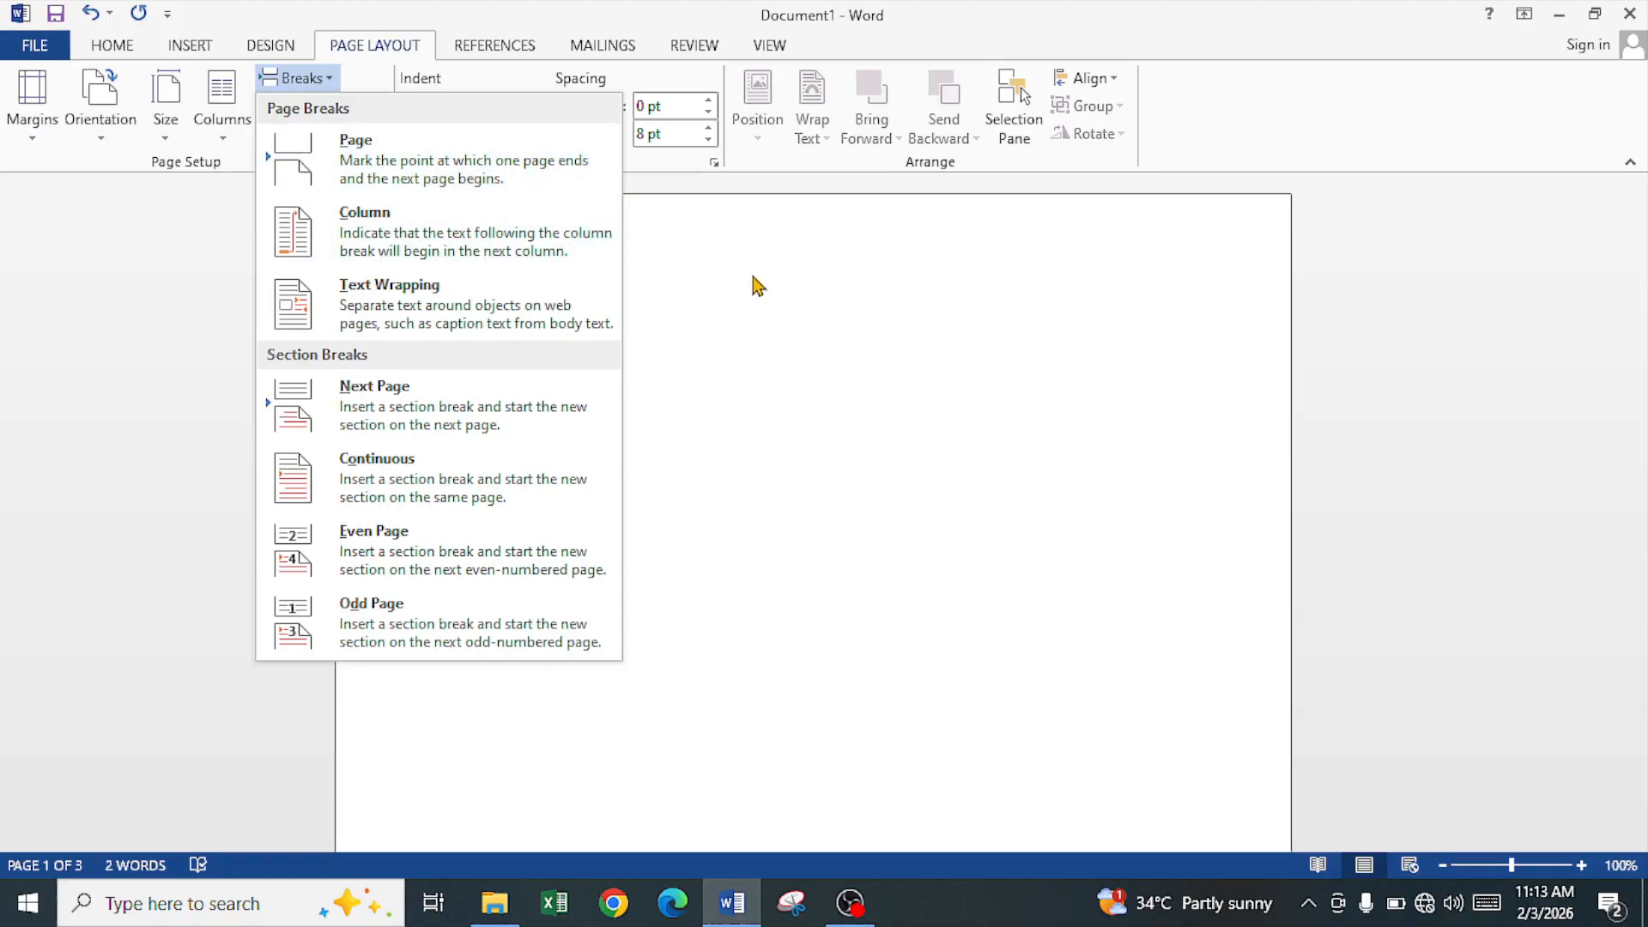
click(527, 188)
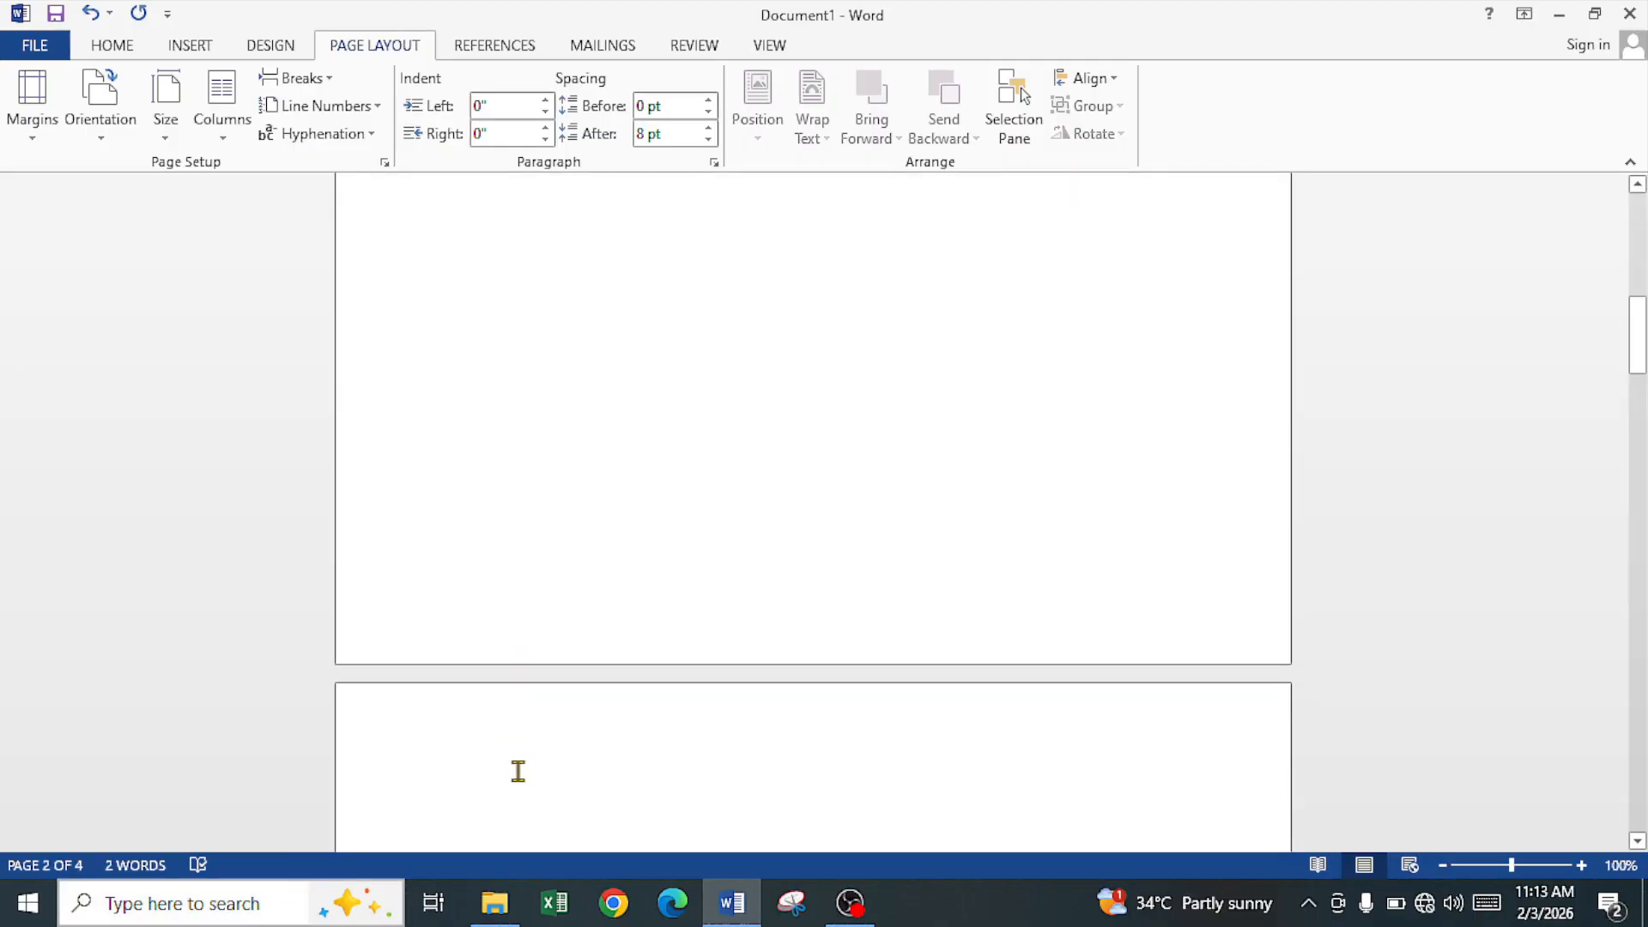
Place the cursor after PAGE LAYOUT on the first page and examine the available page and section break types.
scroll(523, 759, up, 10)
scroll(529, 744, up, 15)
click(571, 324)
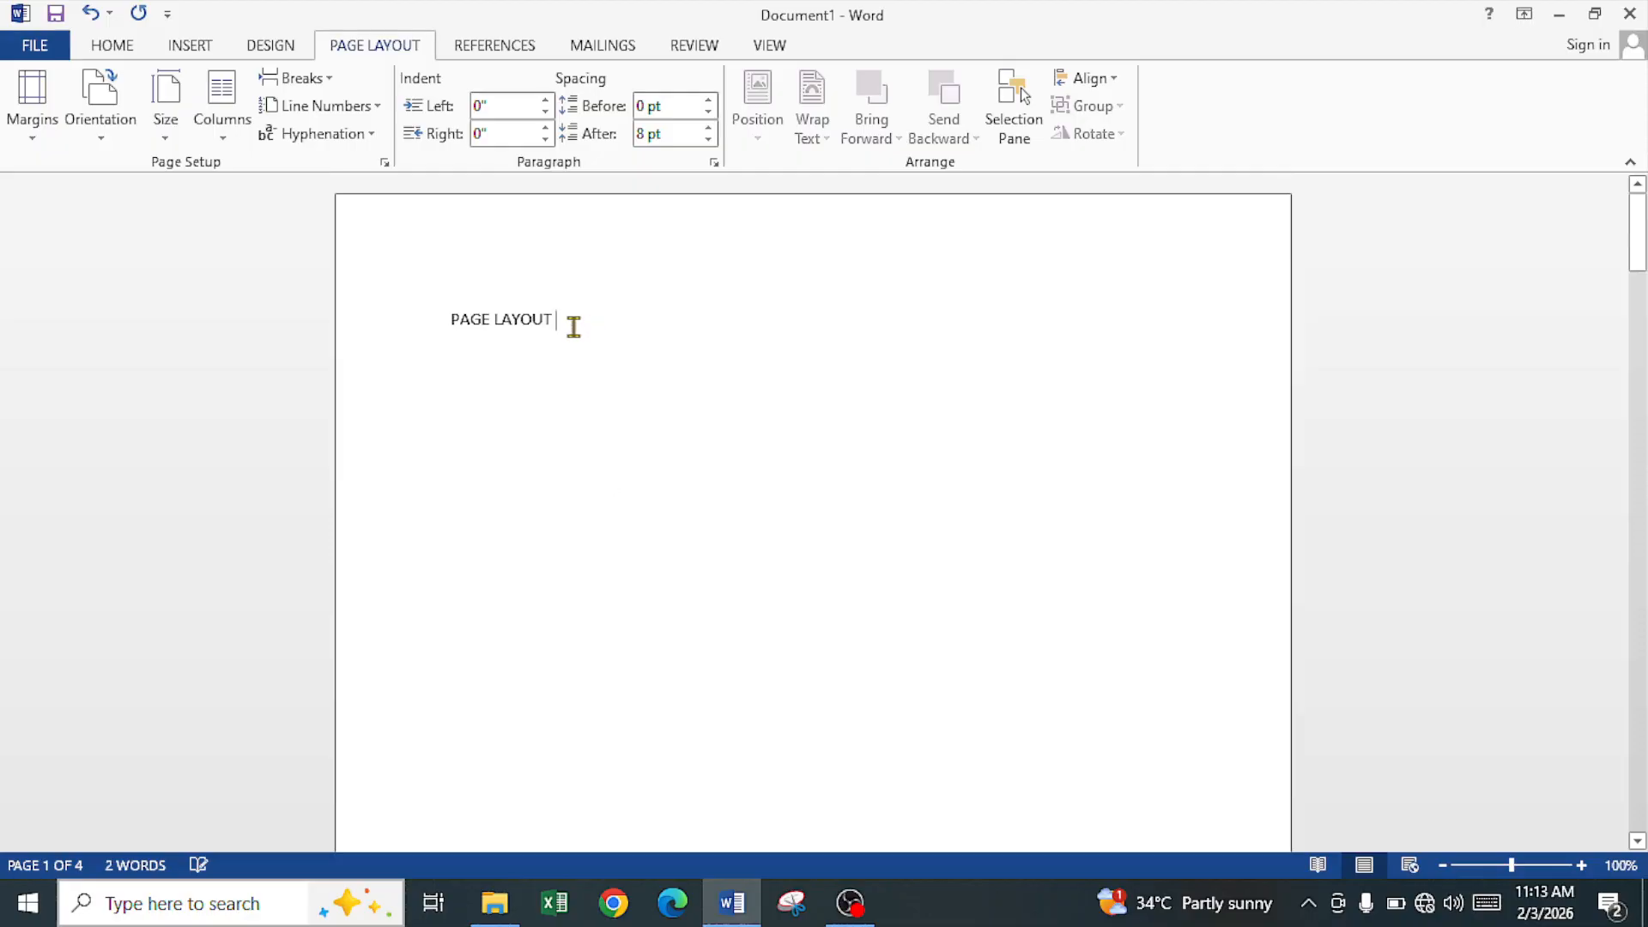
click(294, 78)
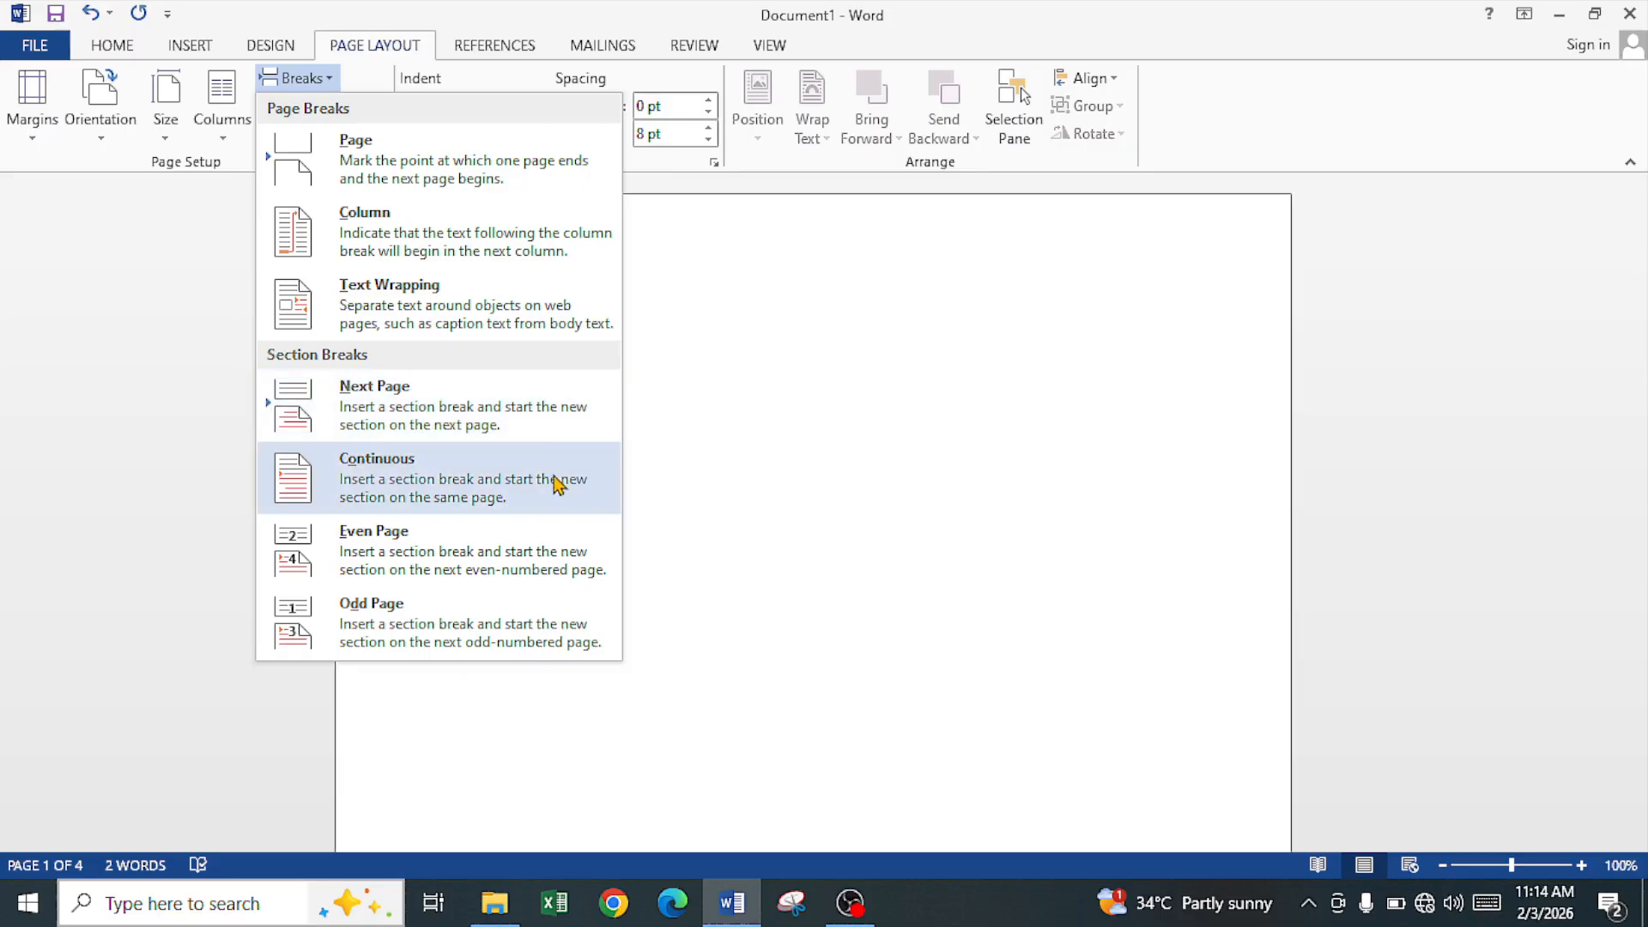
click(702, 439)
Enter BREAK TO A SECTION on the third page and remove the page break directly before it.
scroll(697, 429, down, 15)
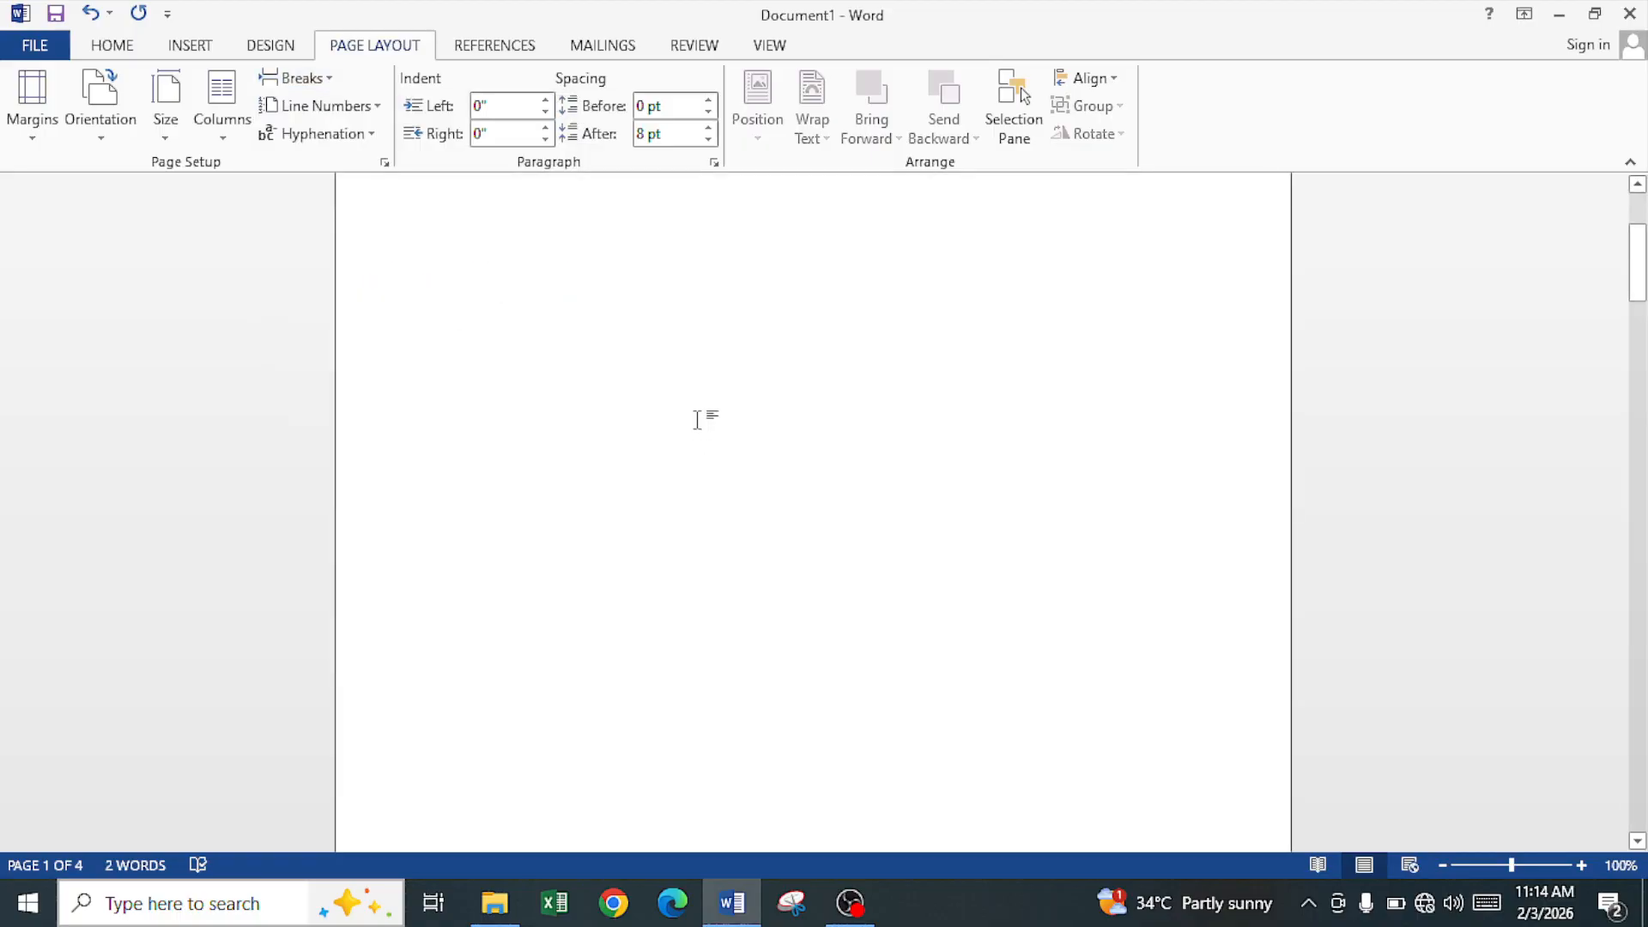
scroll(671, 366, up, 3)
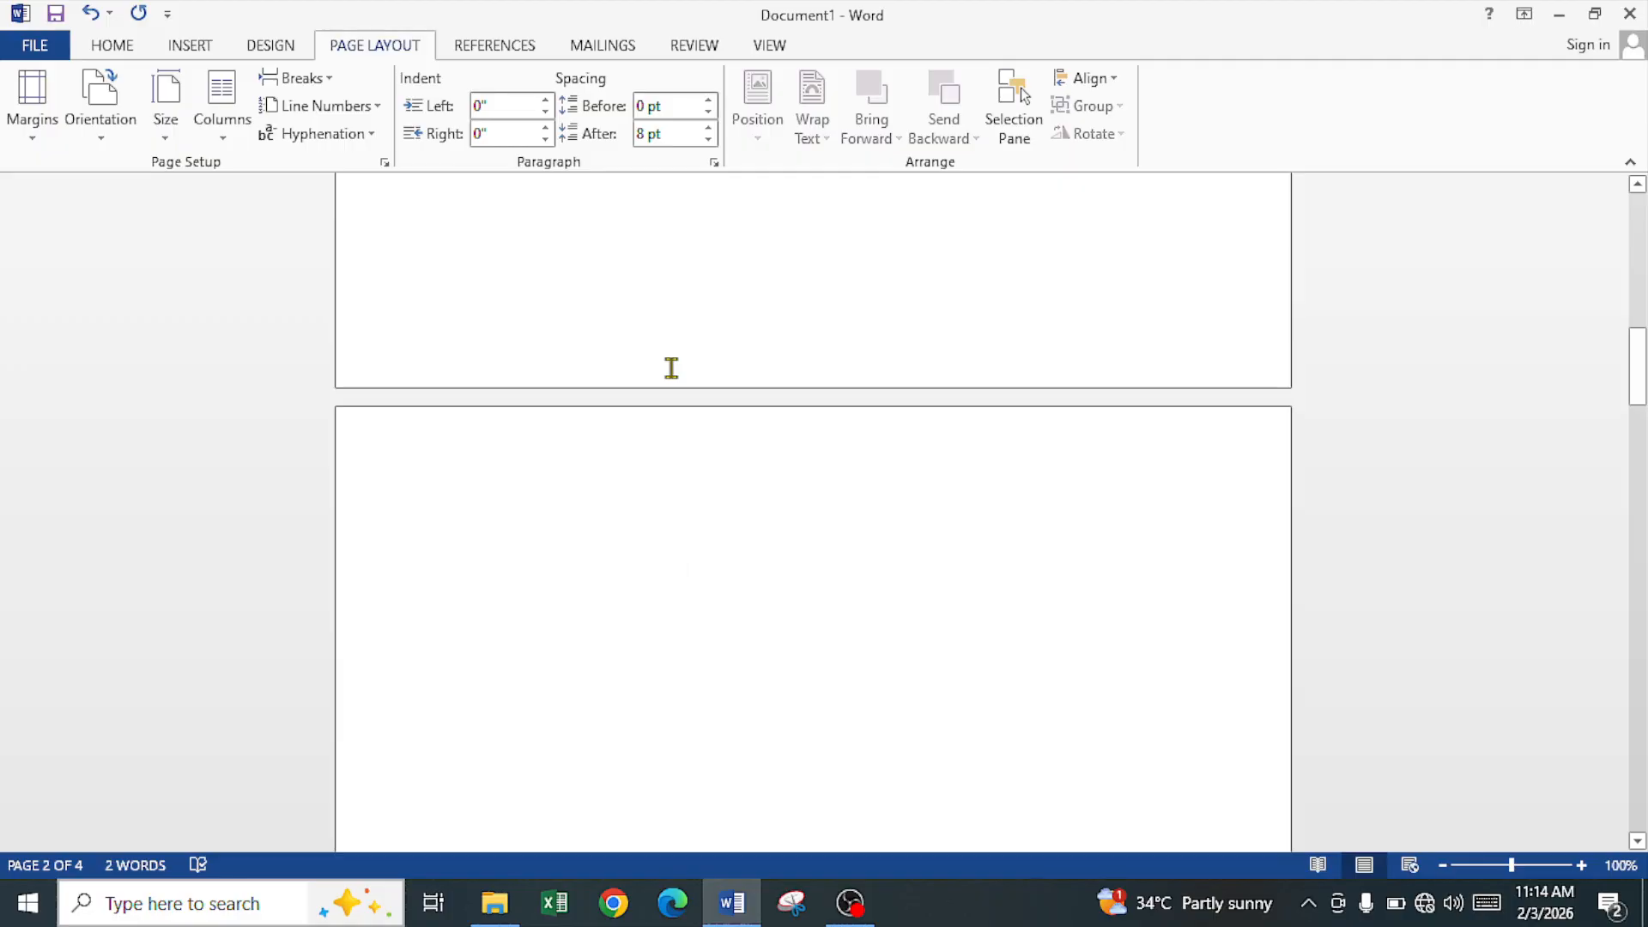
text(BRE)
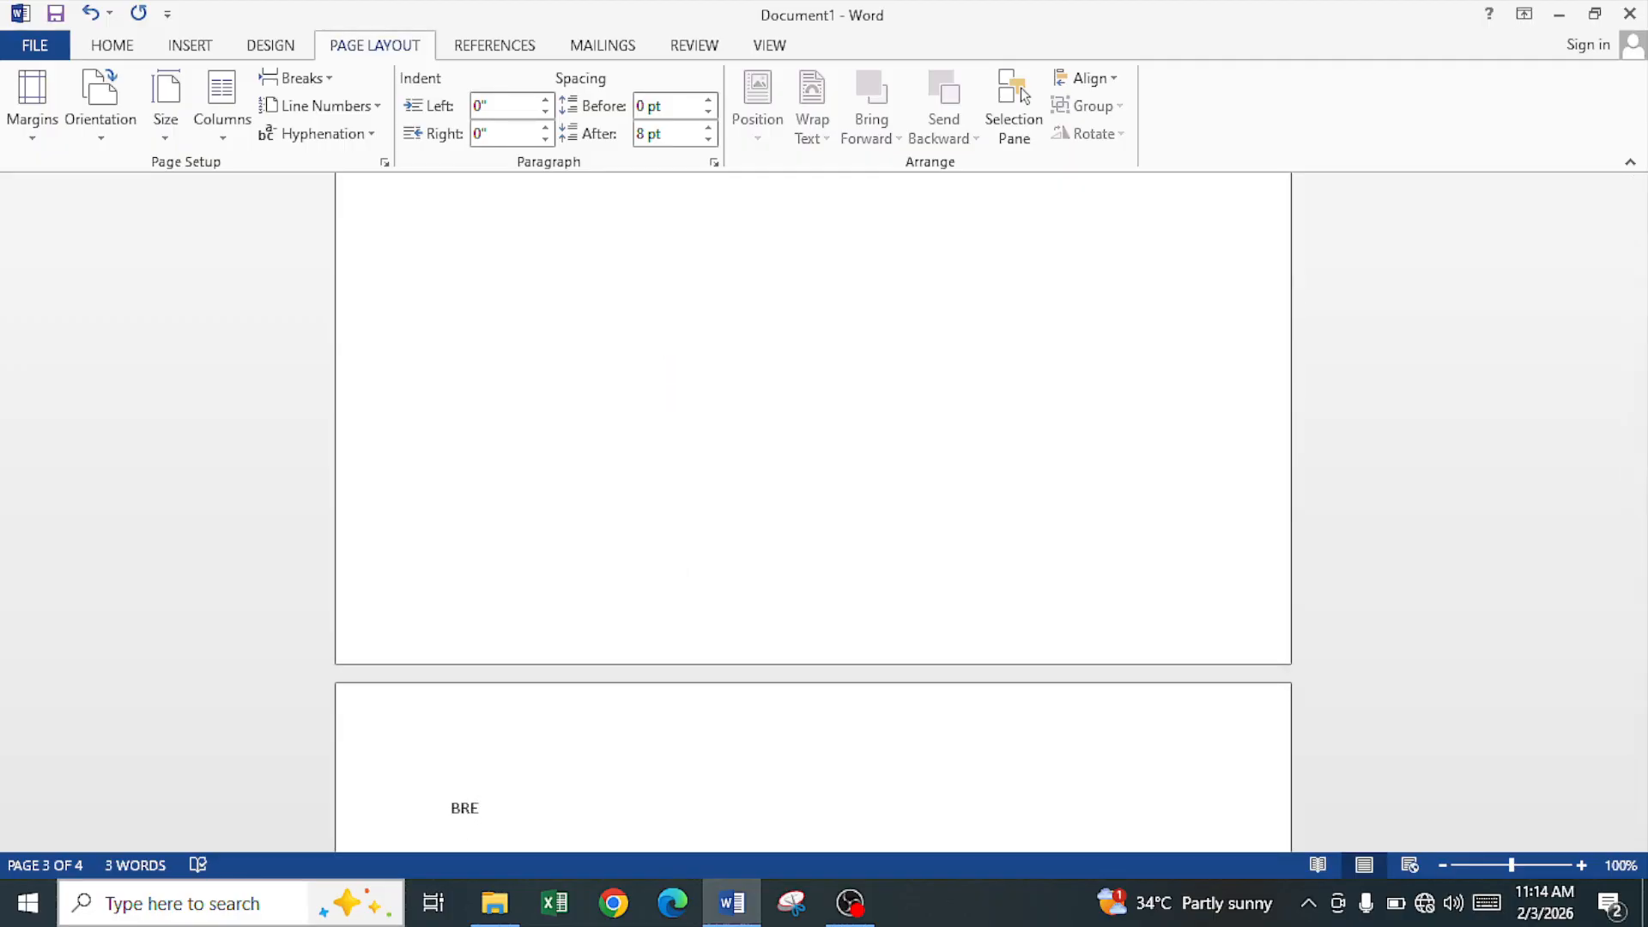
key(BackSpace)
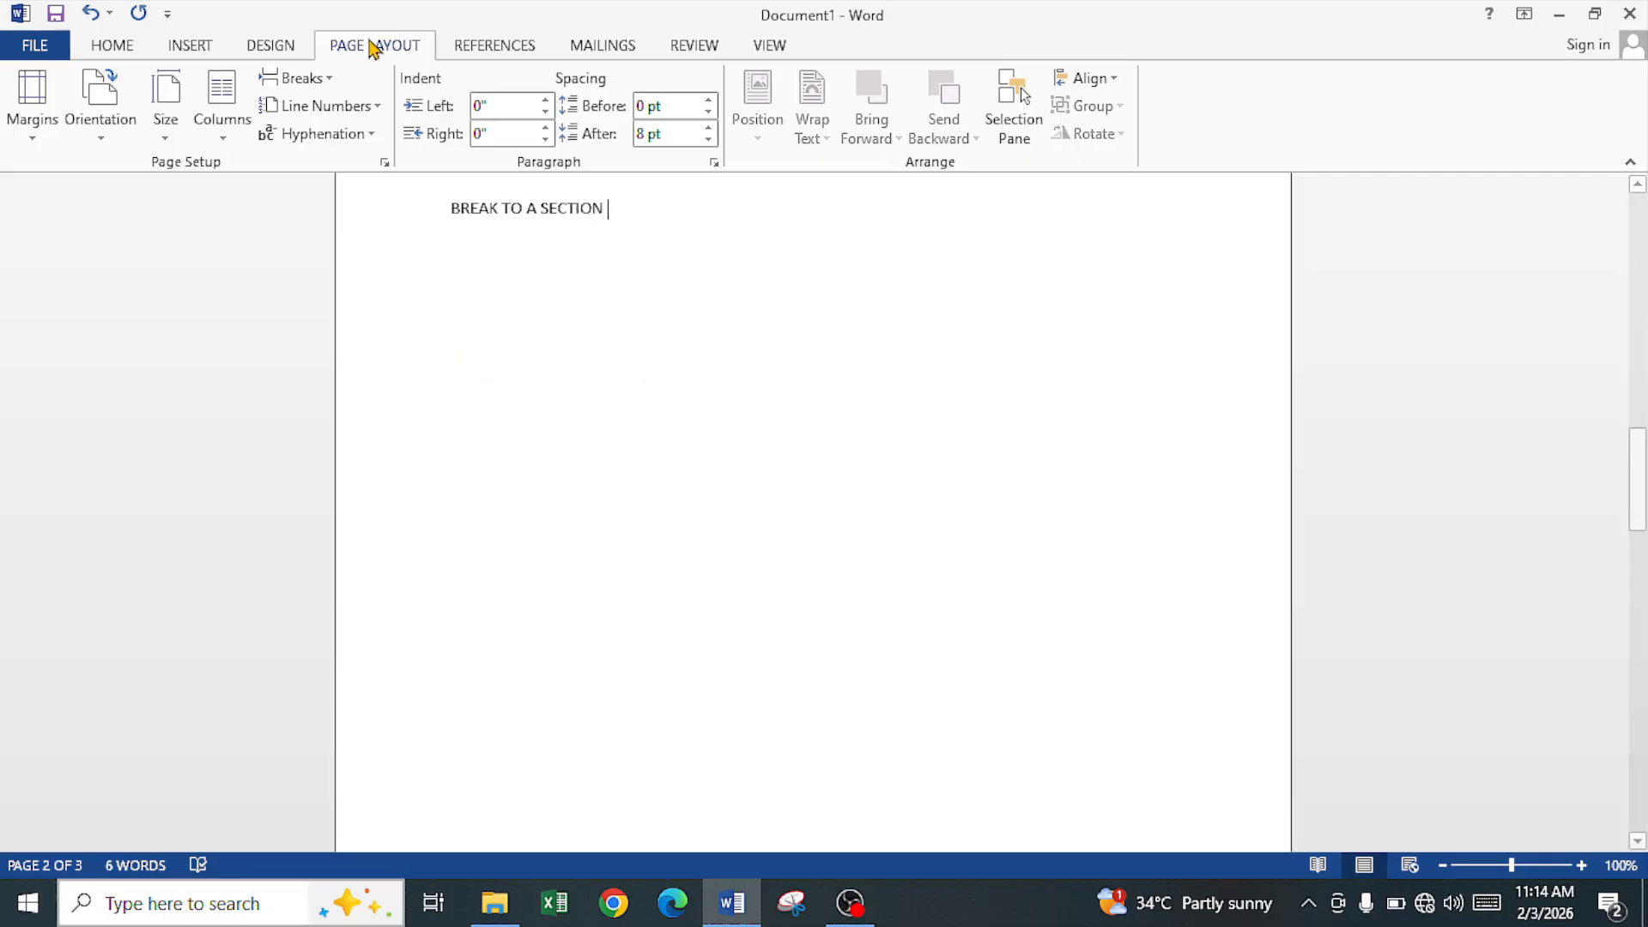
Insert a Next Page section break after the BREAK TO A SECTION text.
click(294, 77)
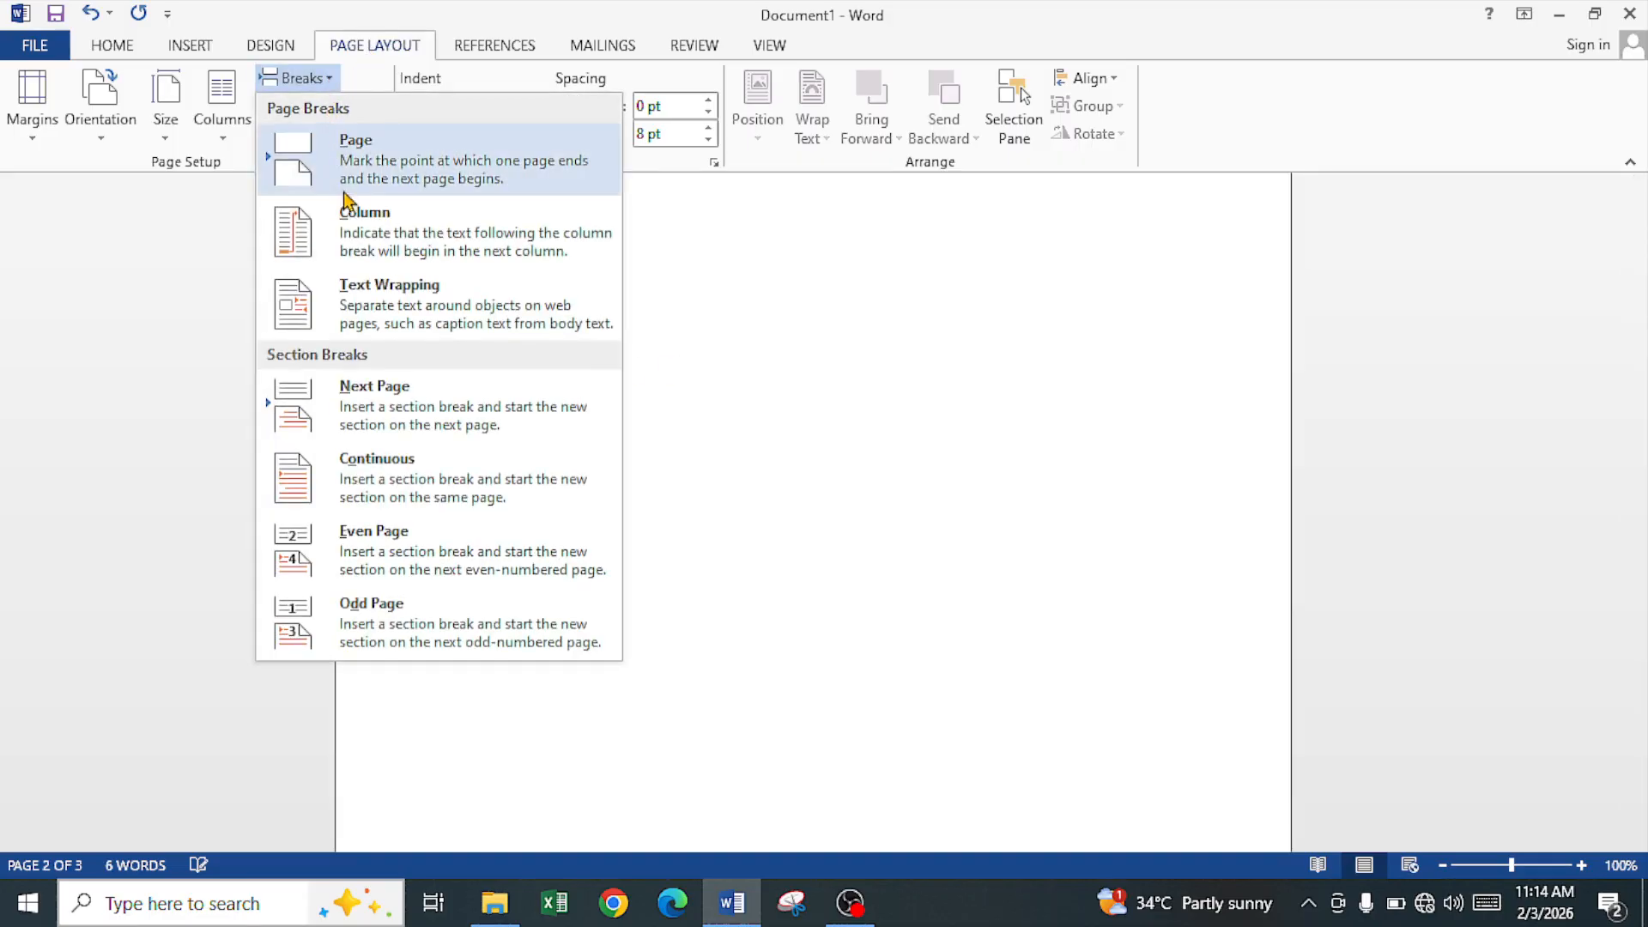
click(359, 403)
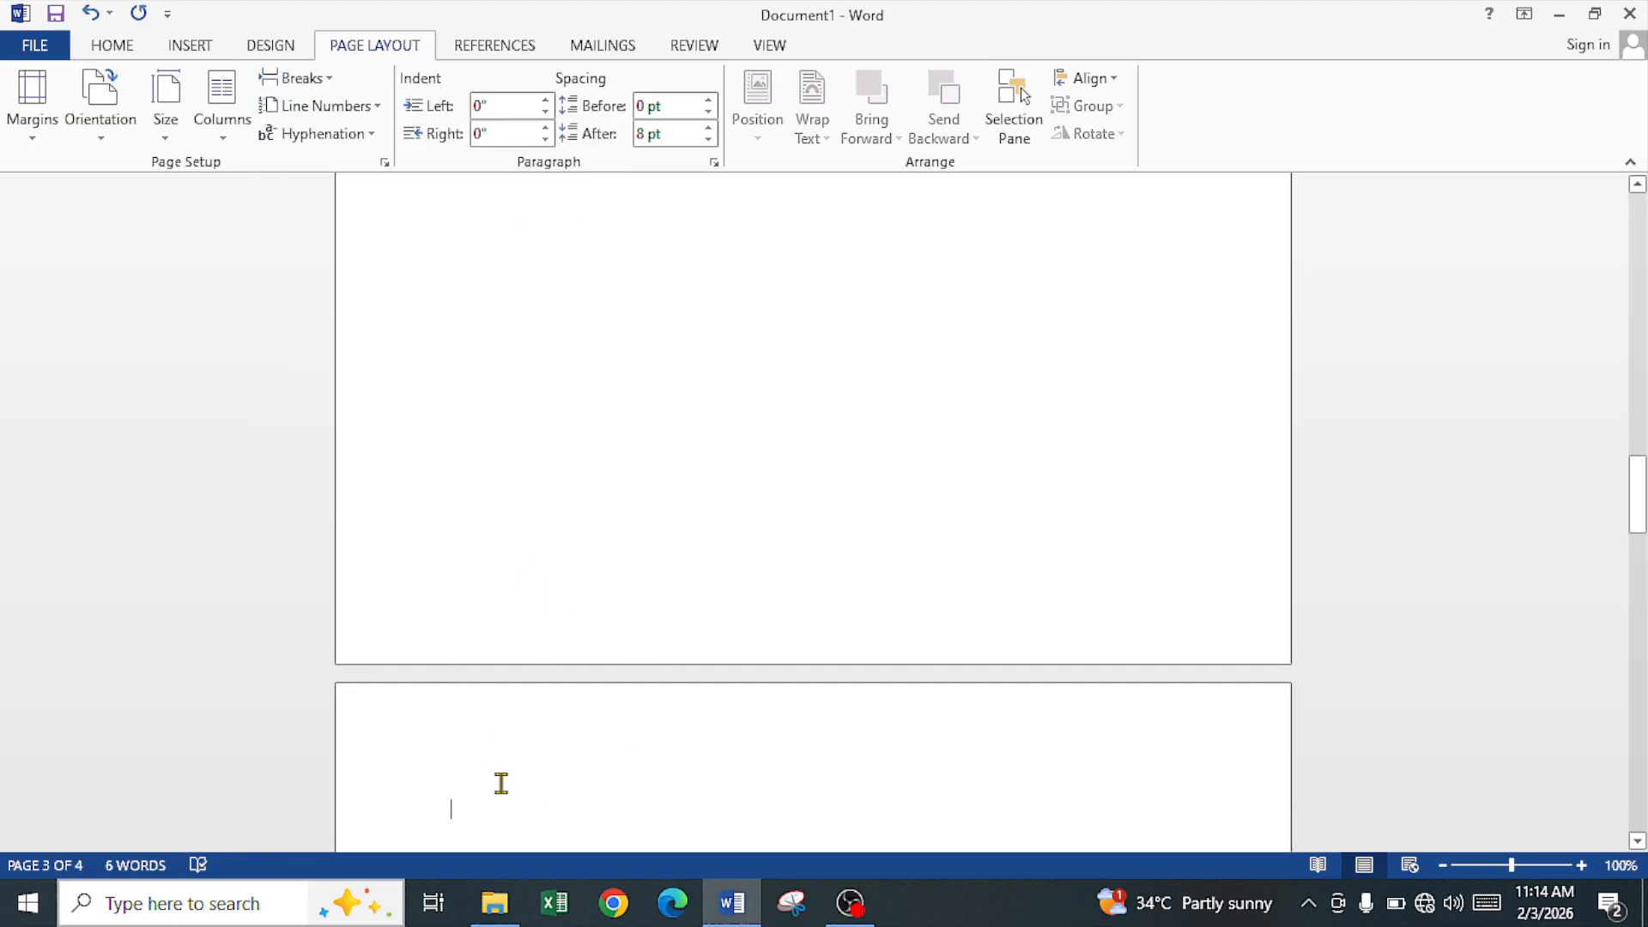
scroll(555, 287, up, 6)
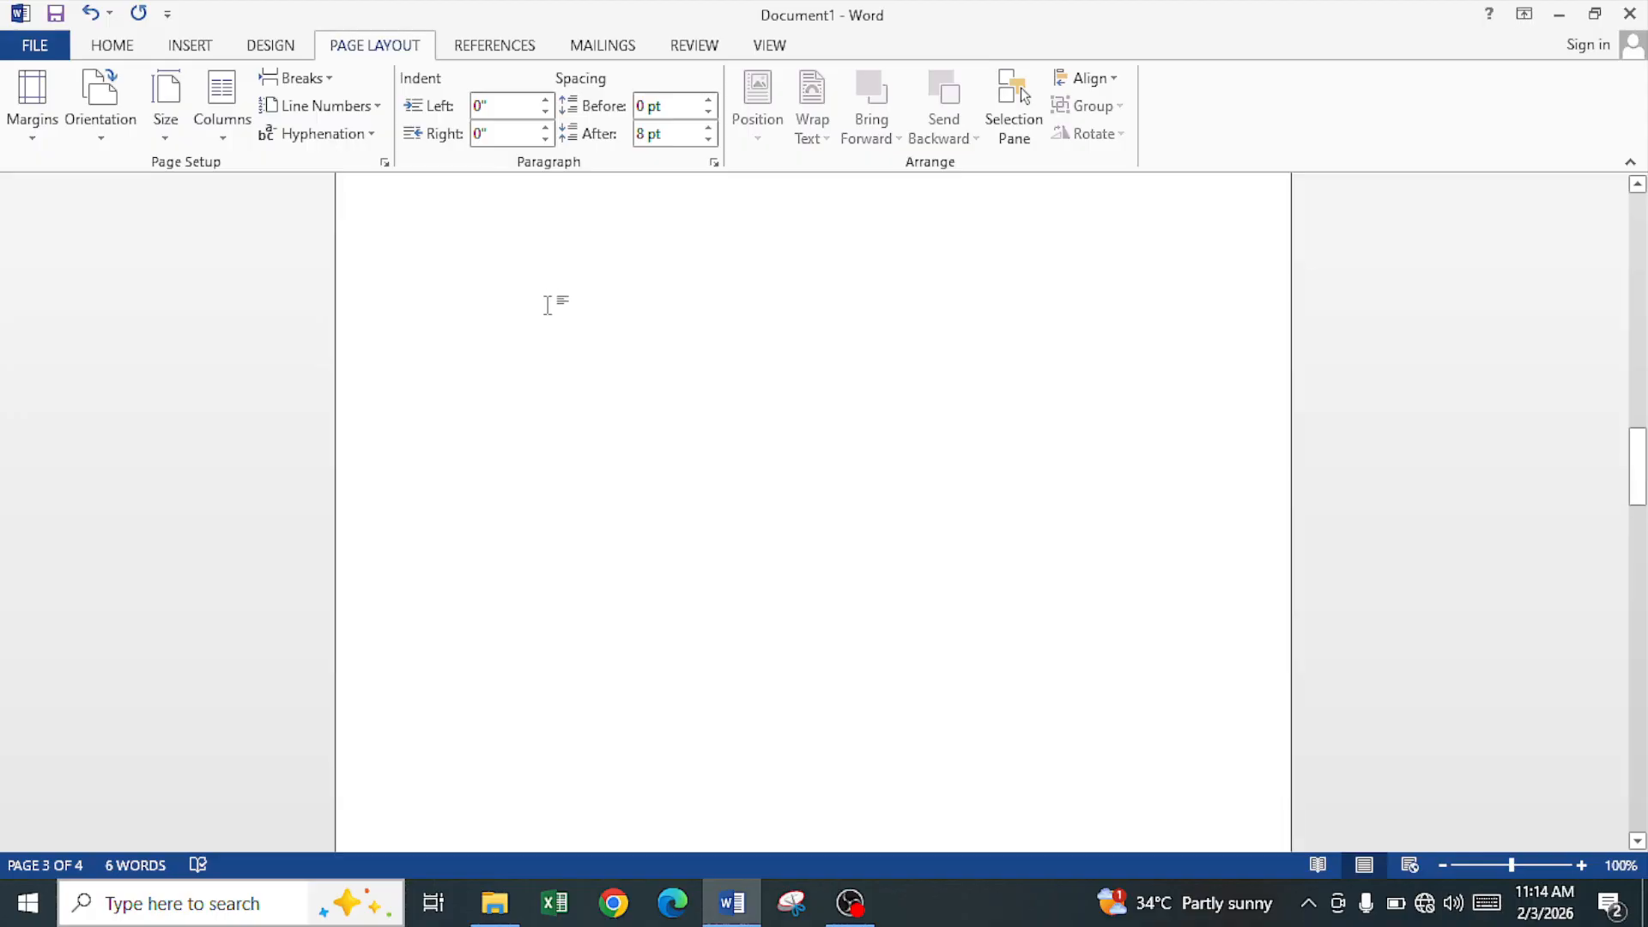
scroll(548, 305, up, 1)
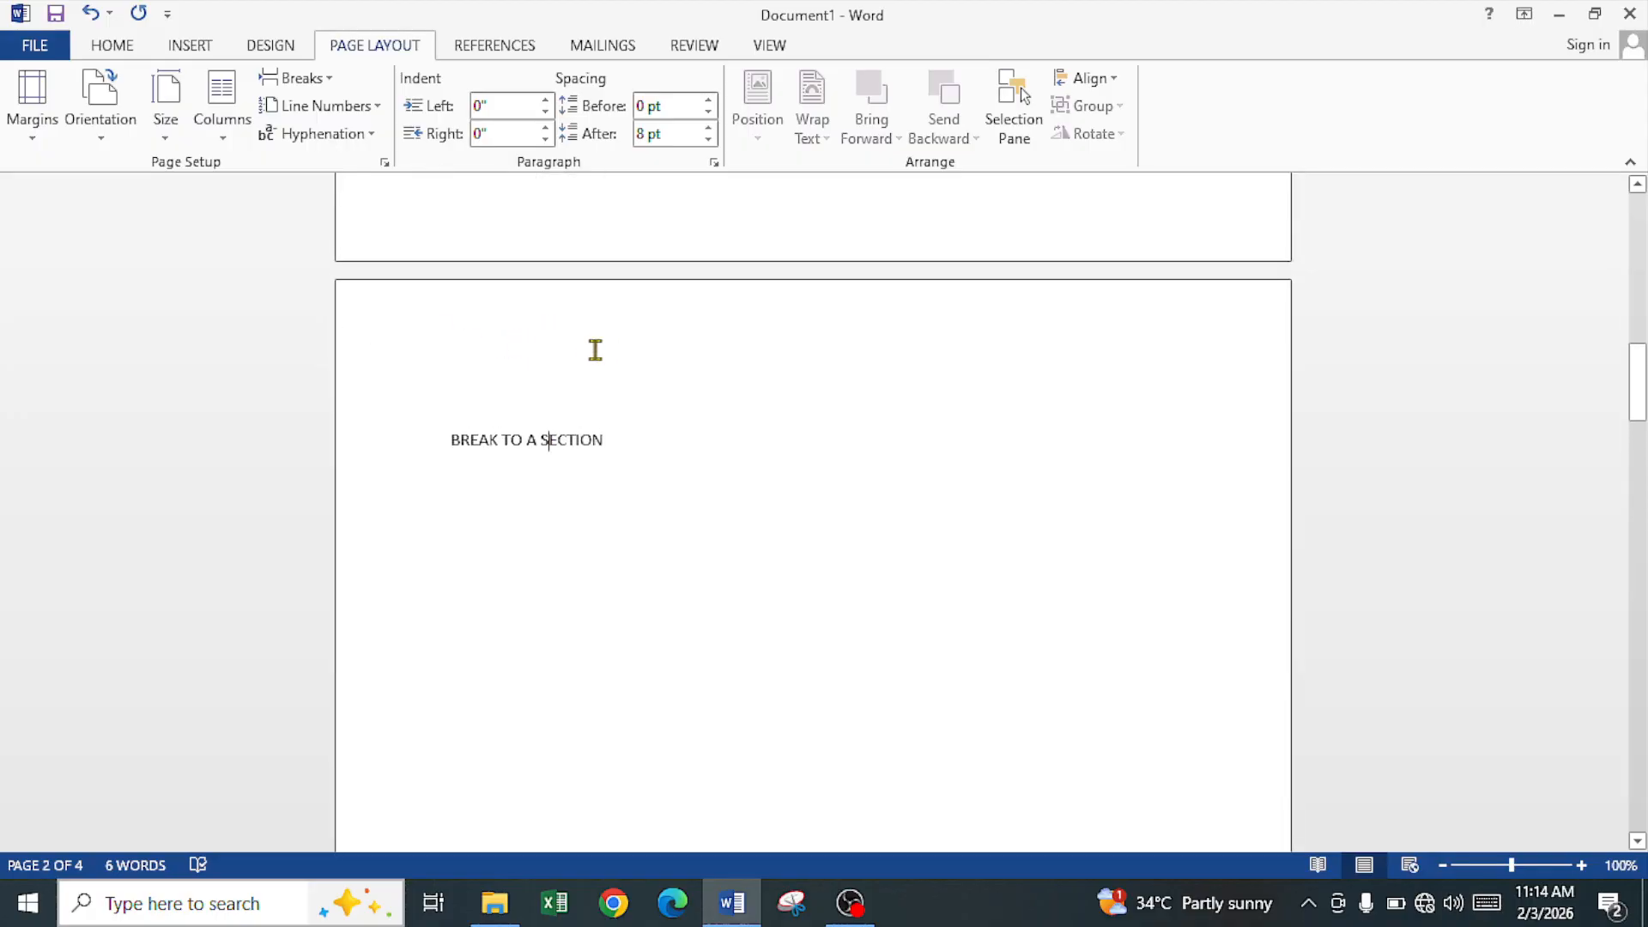
Open the header on the BREAK TO A SECTION page, view the Section 2 header and return to the Section 1 header.
double_click(689, 305)
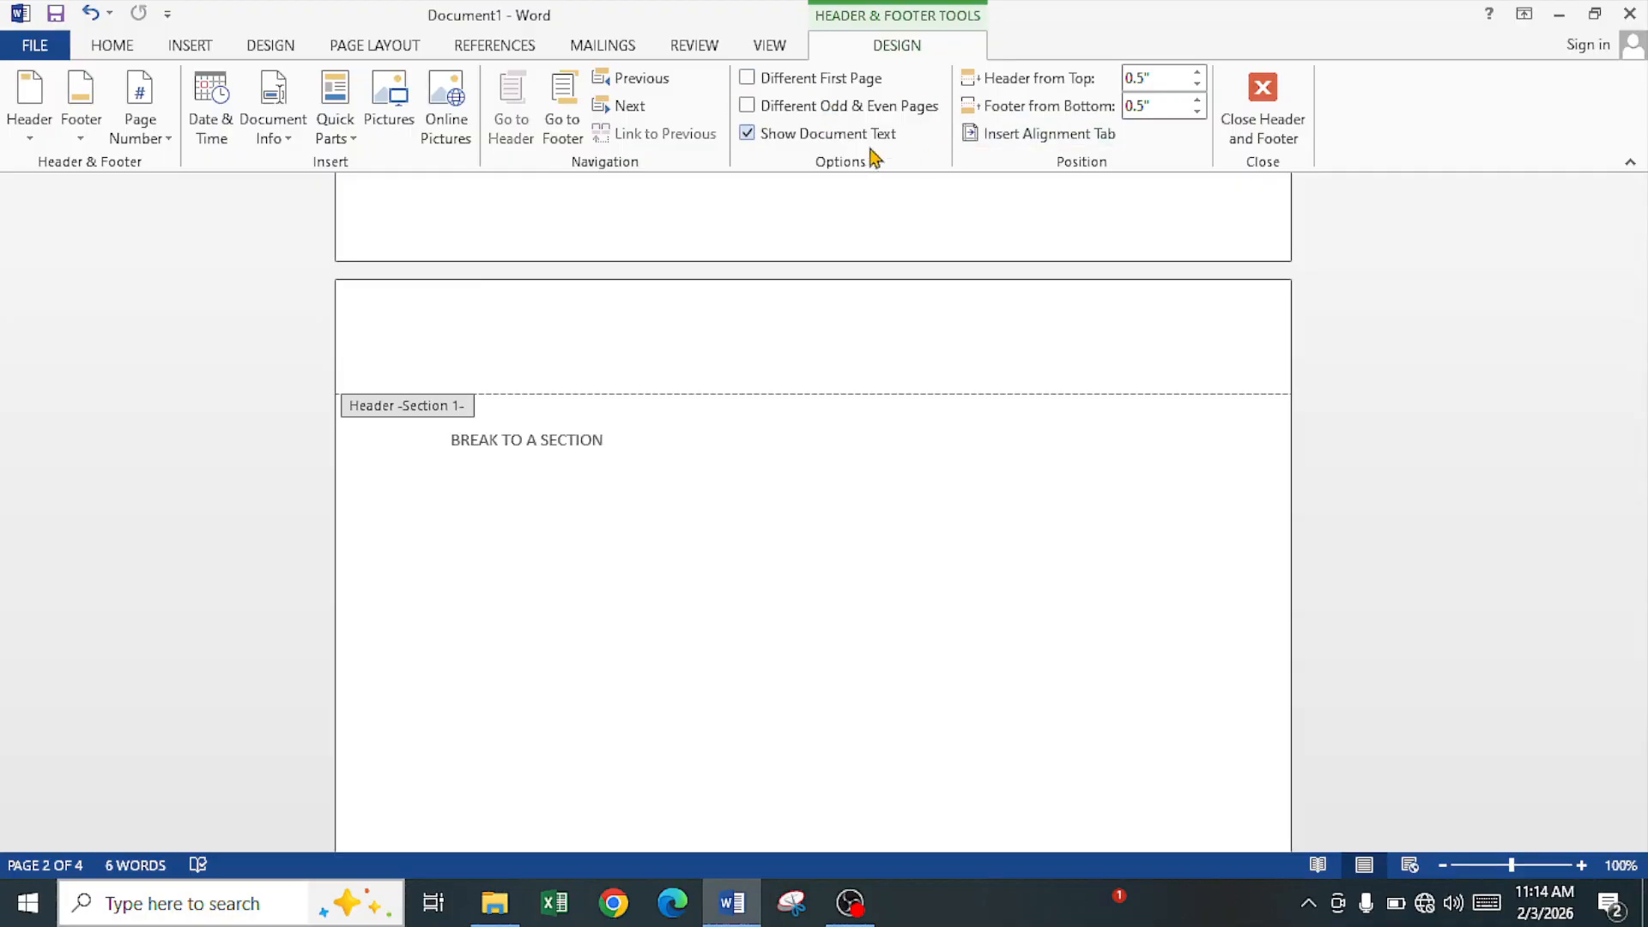
click(634, 112)
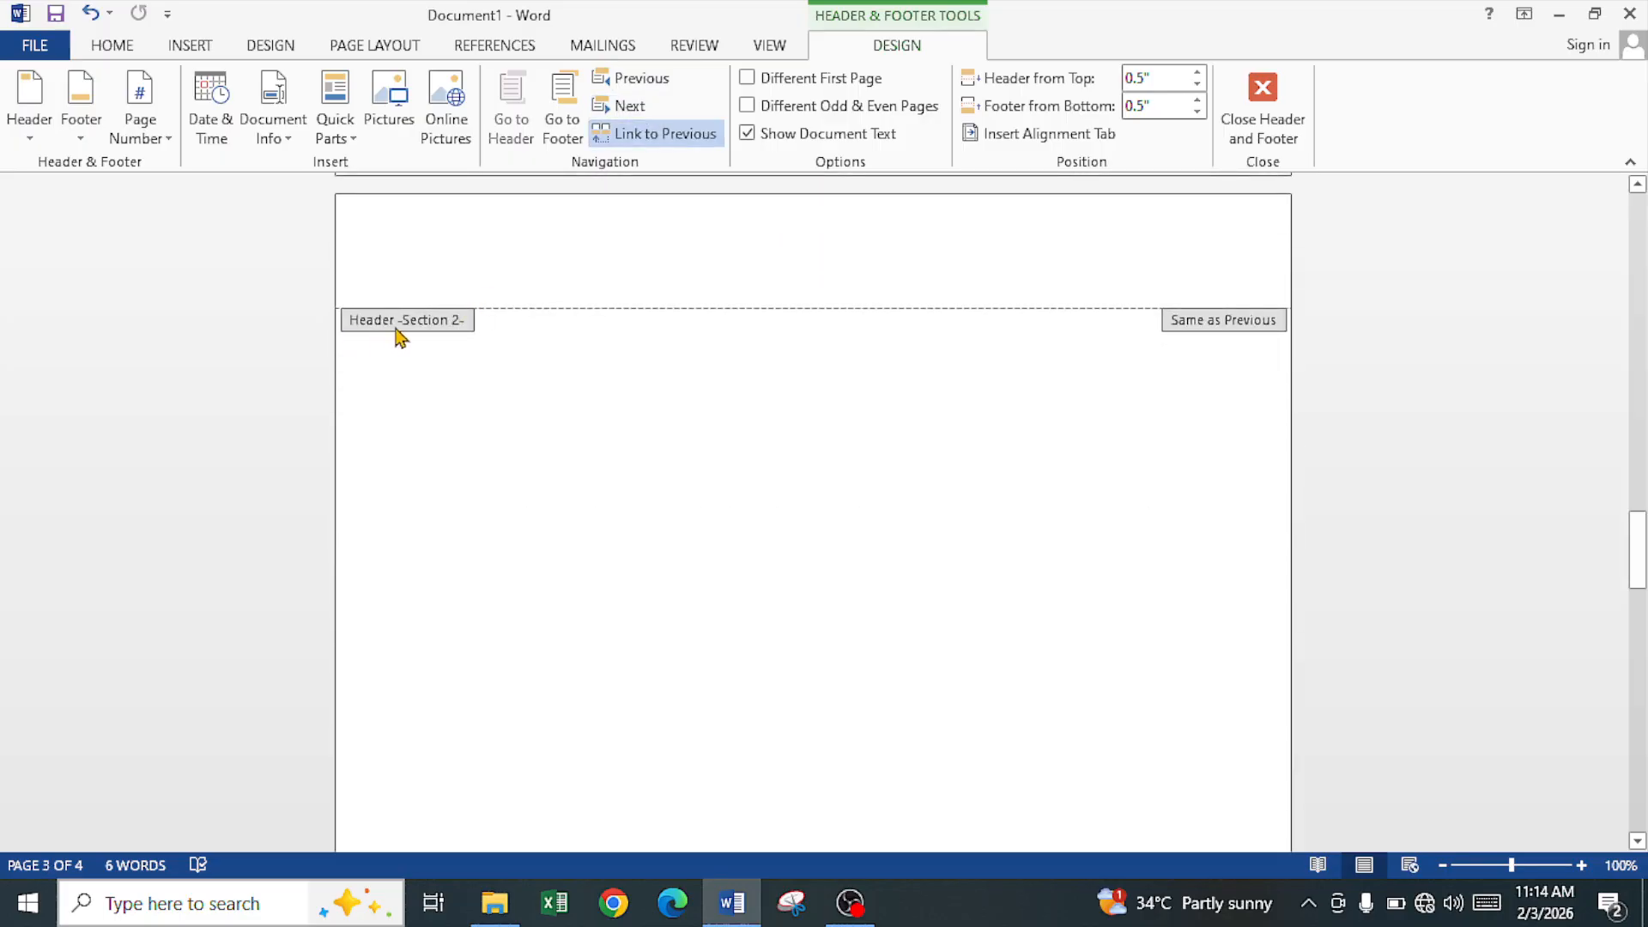
click(655, 85)
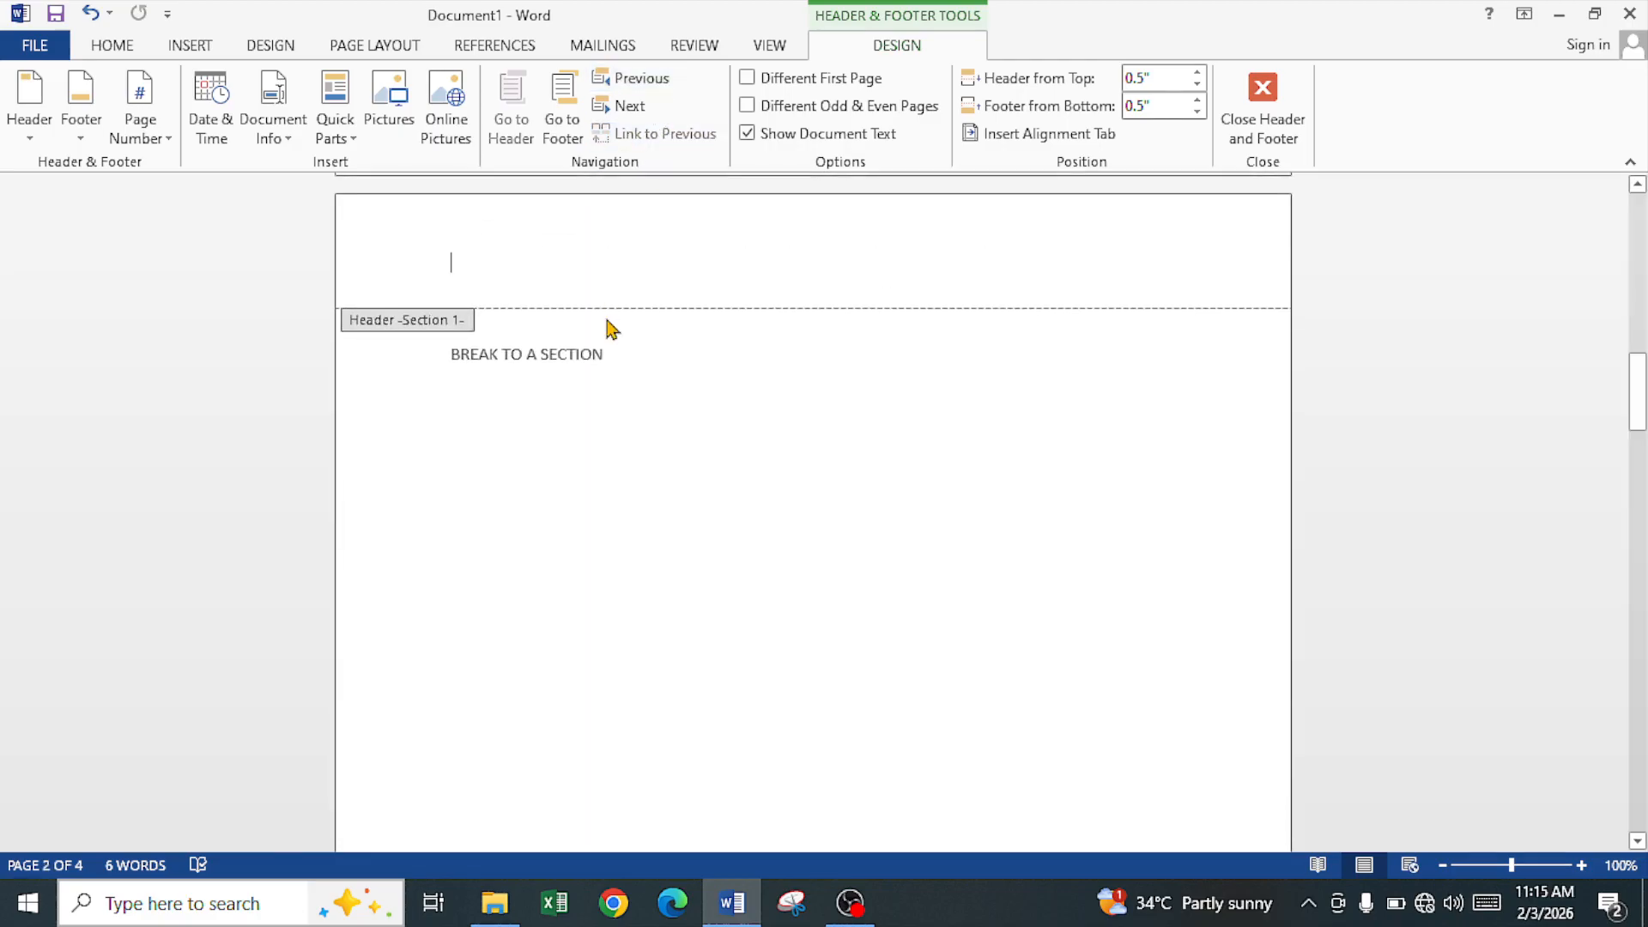
Add a page number at the bottom of the Section 1 pages using the centered Plain Number 2 style.
scroll(607, 319, up, 1)
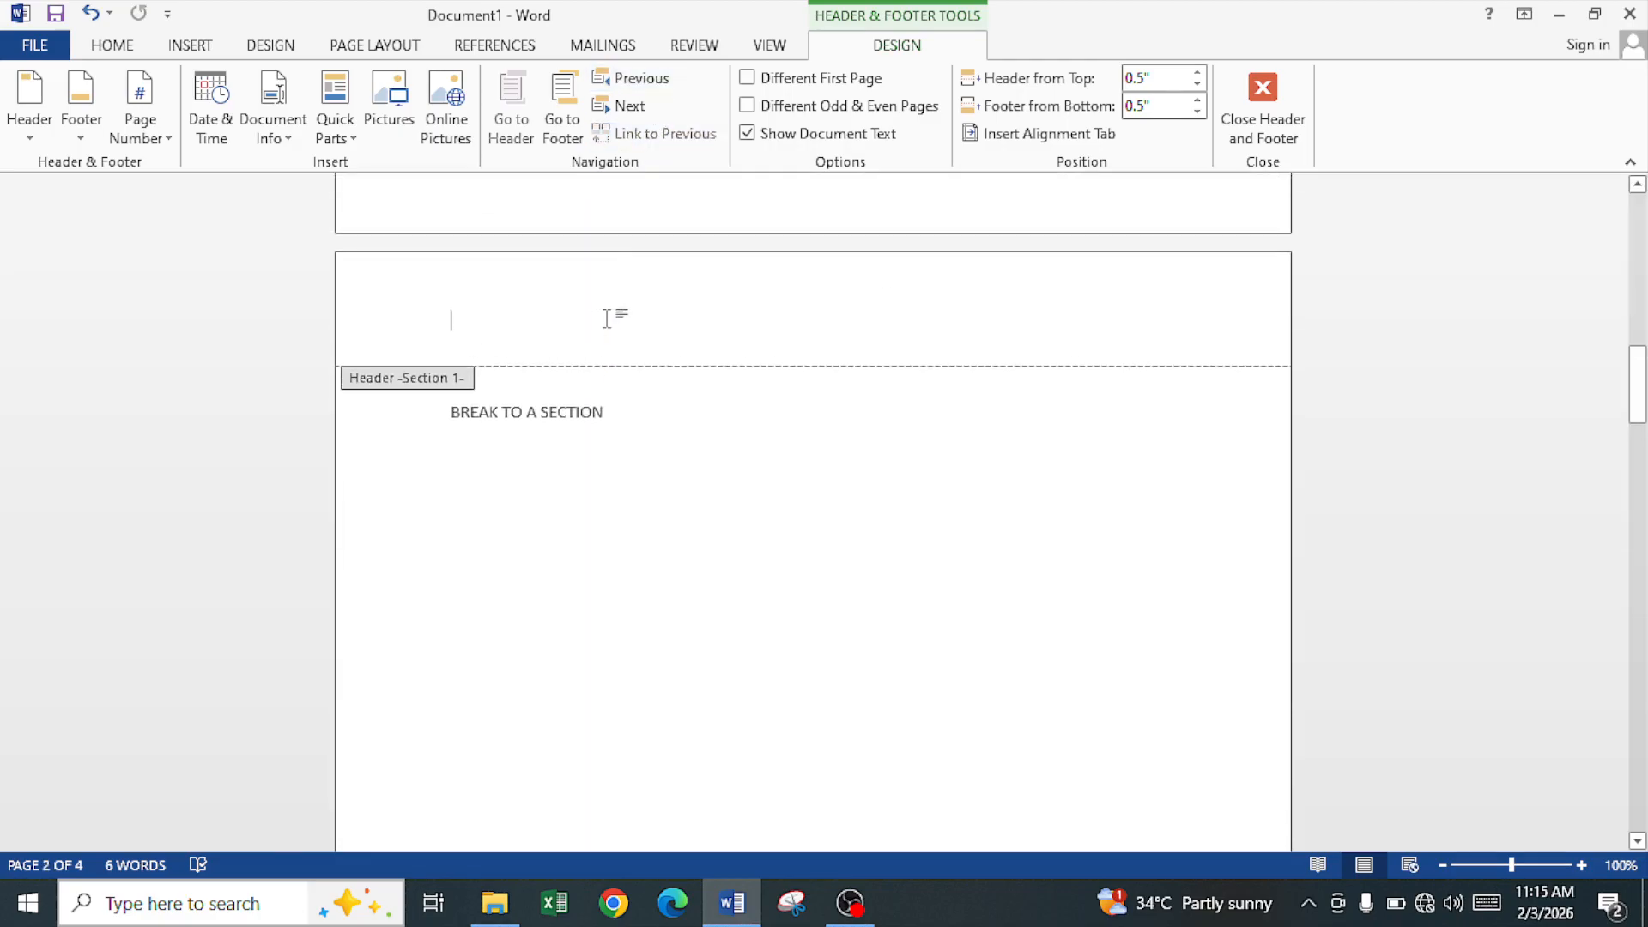
click(636, 85)
scroll(550, 425, up, 10)
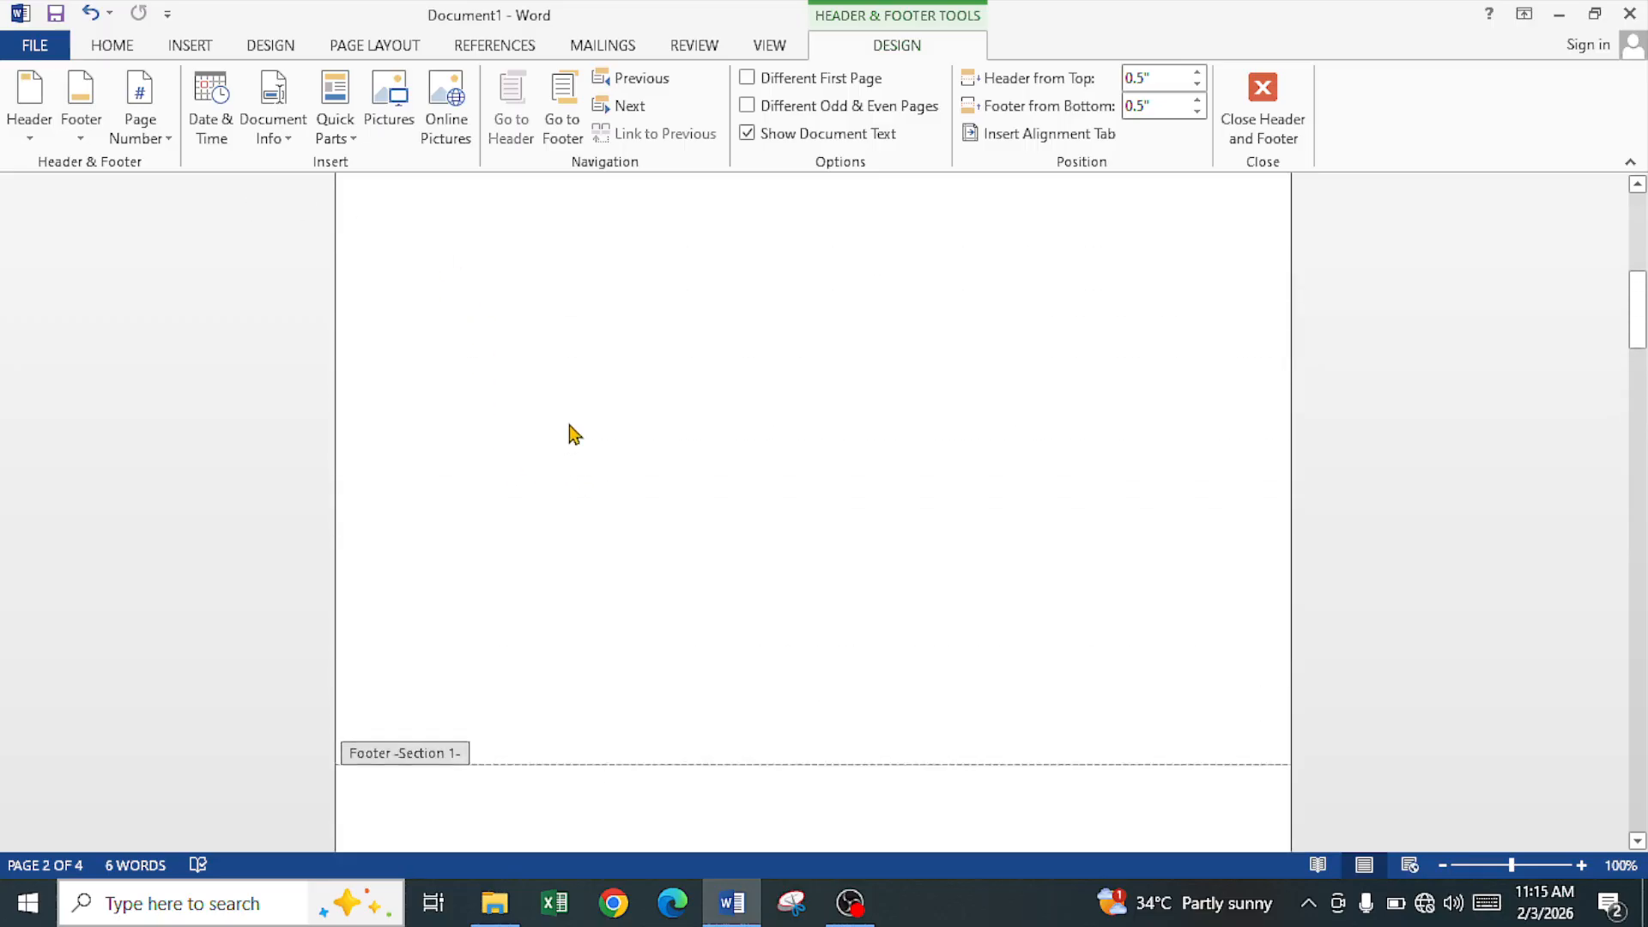
scroll(581, 440, up, 3)
scroll(582, 440, down, 12)
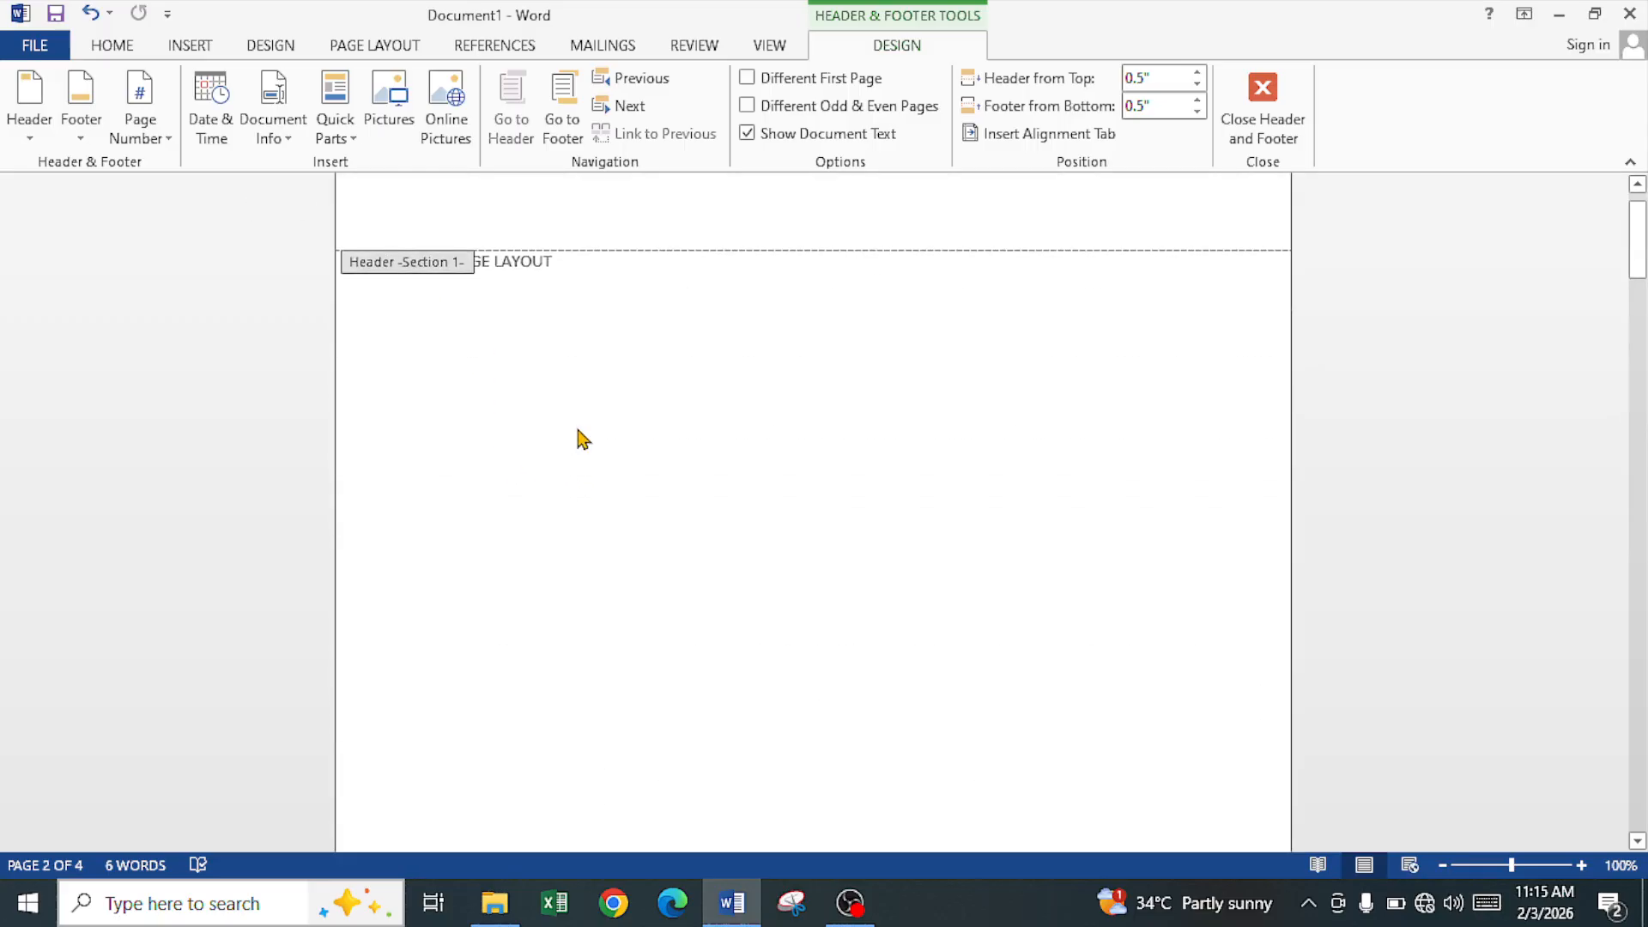
click(590, 519)
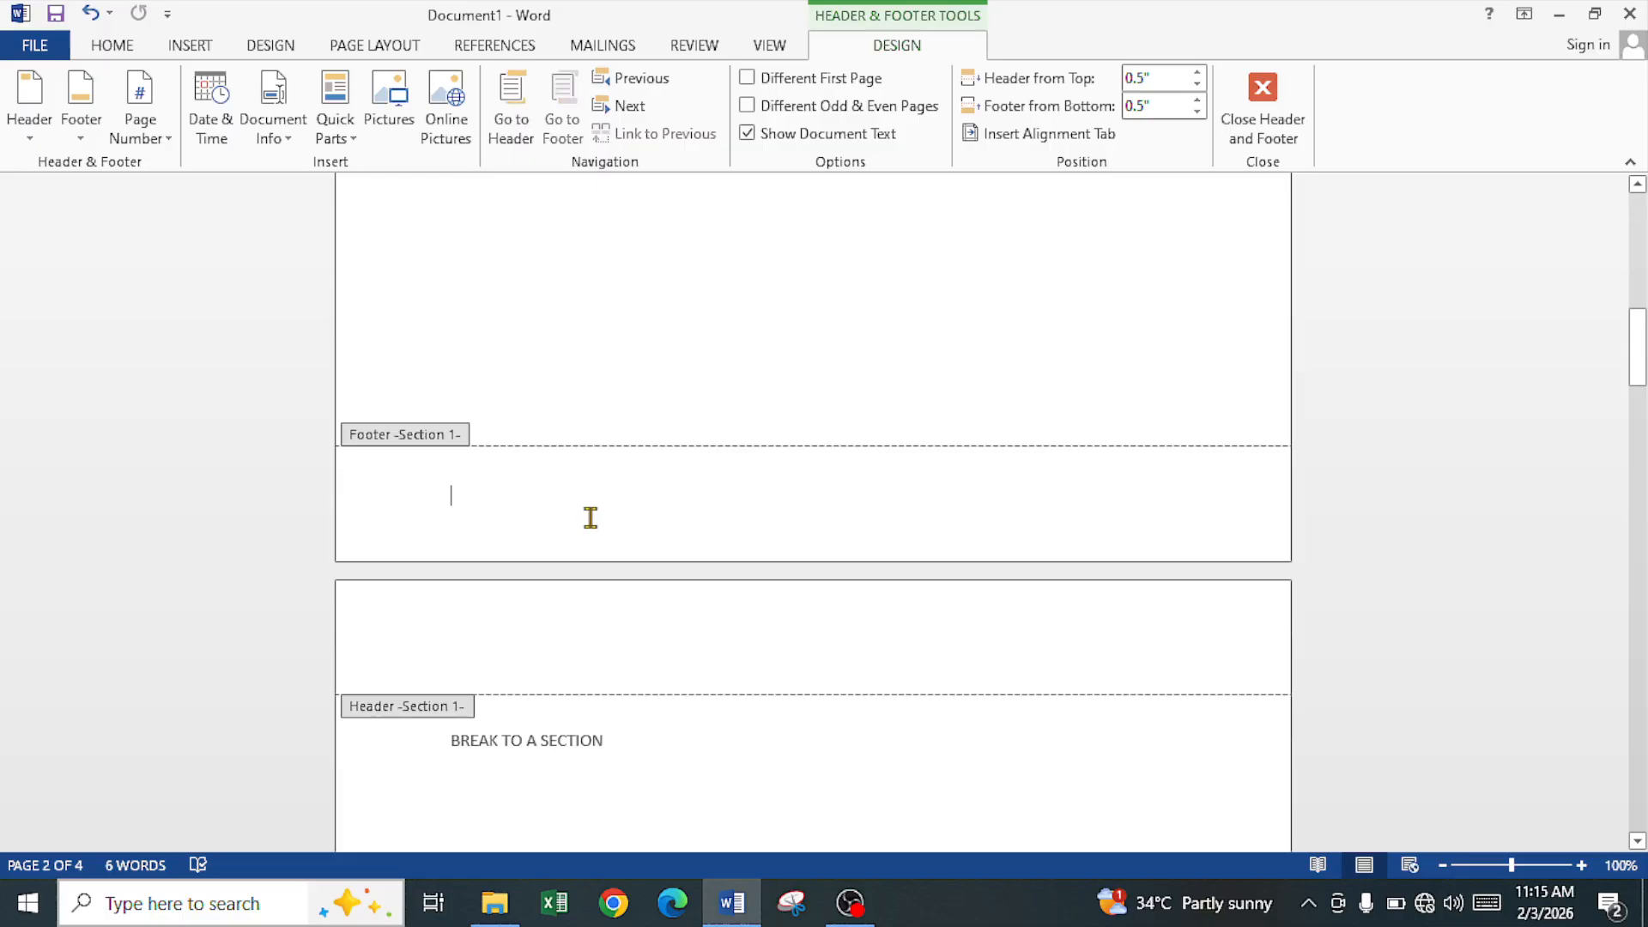
click(154, 133)
mouse_move(194, 200)
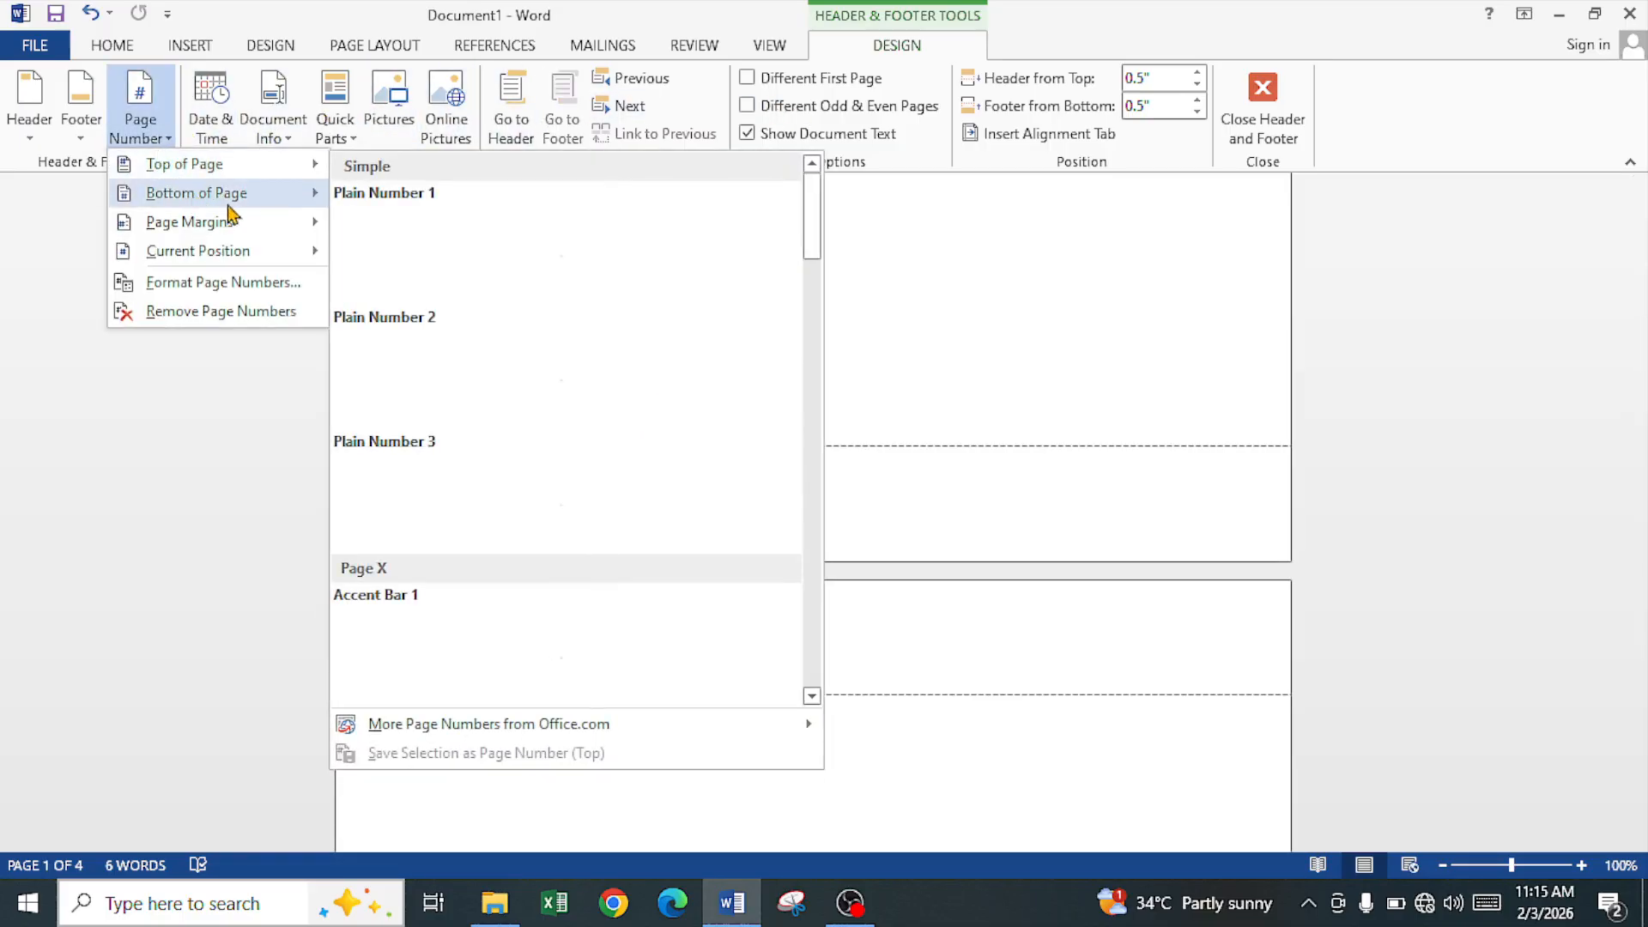
mouse_move(324, 199)
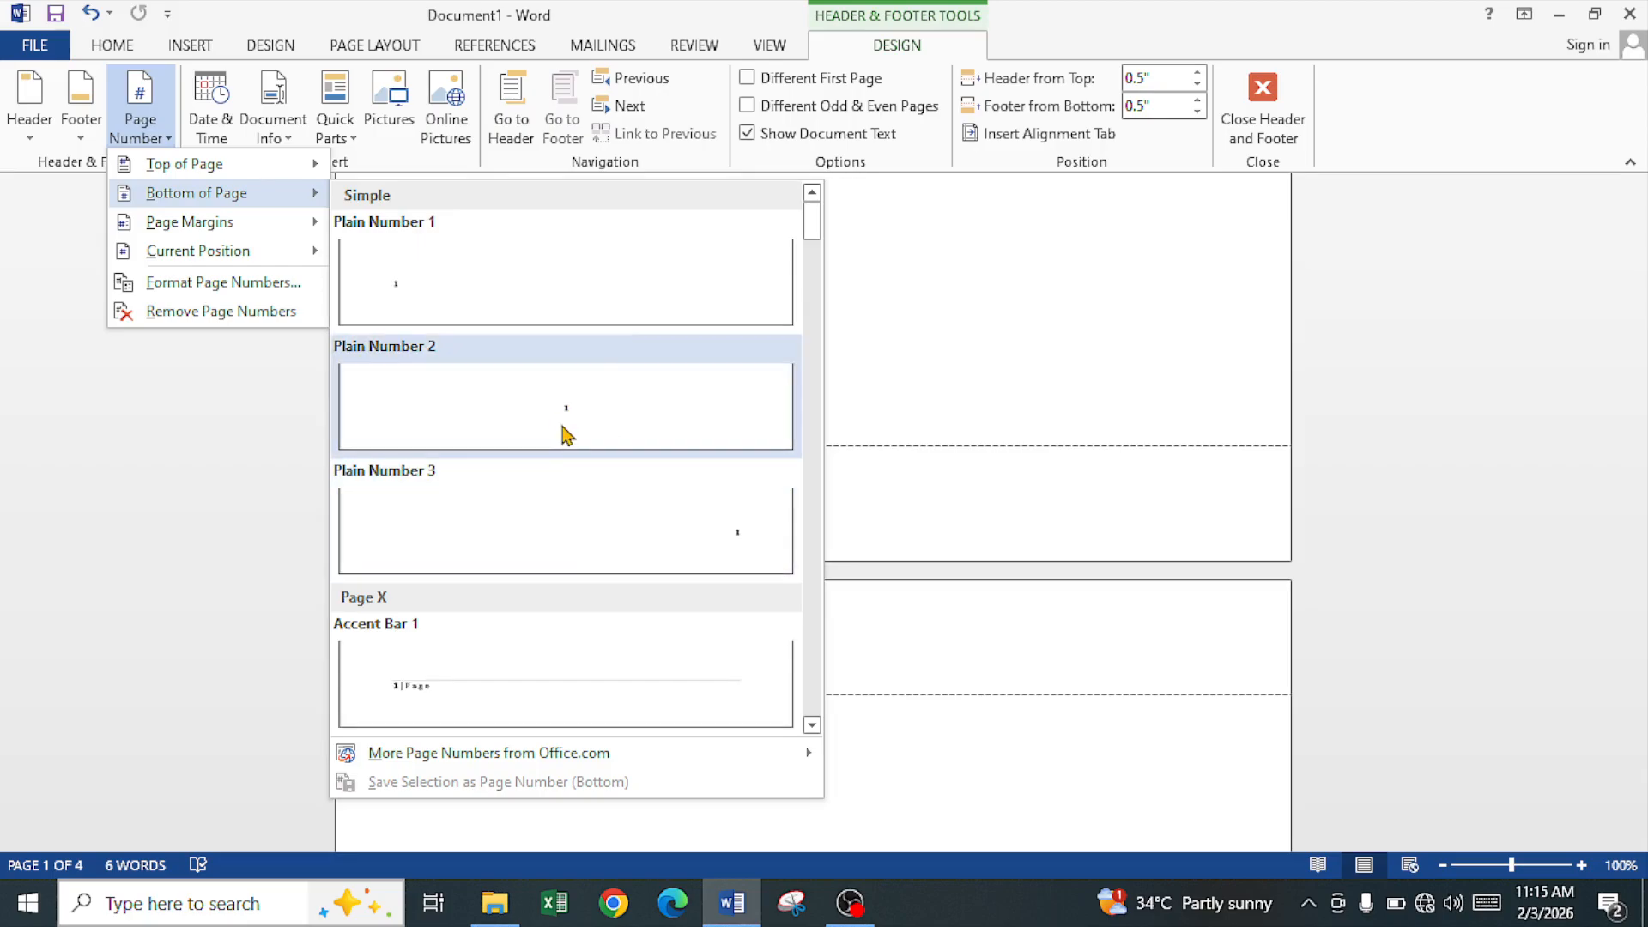
click(558, 421)
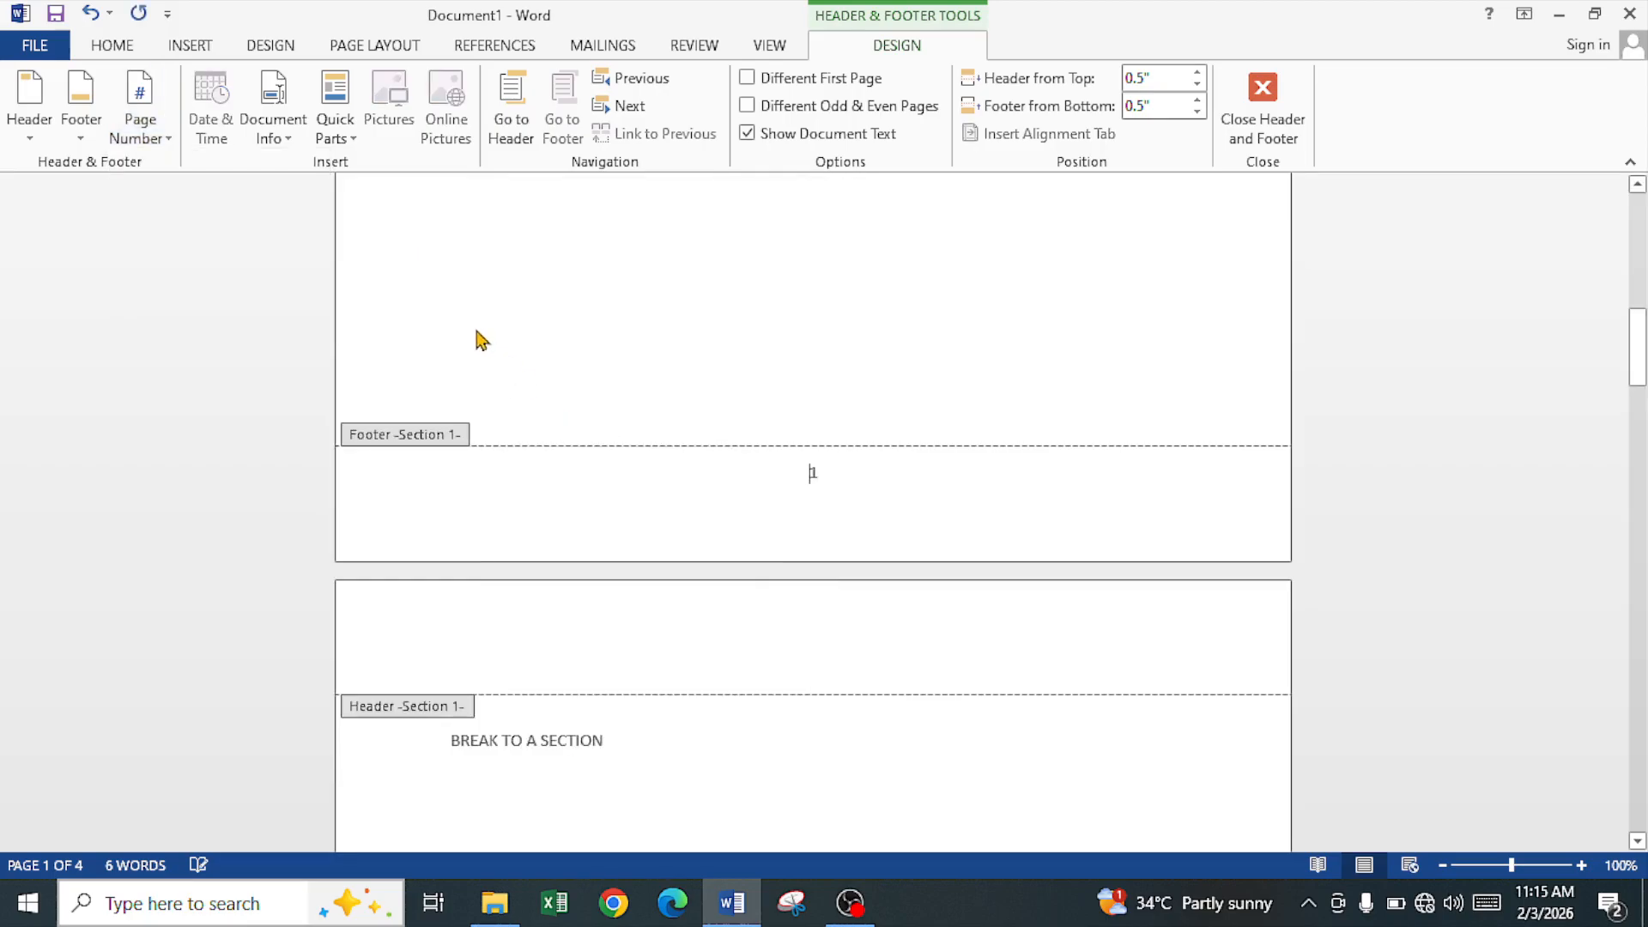
Change the Section 1 page number format to lowercase Roman numerals (i, ii, iii).
click(145, 137)
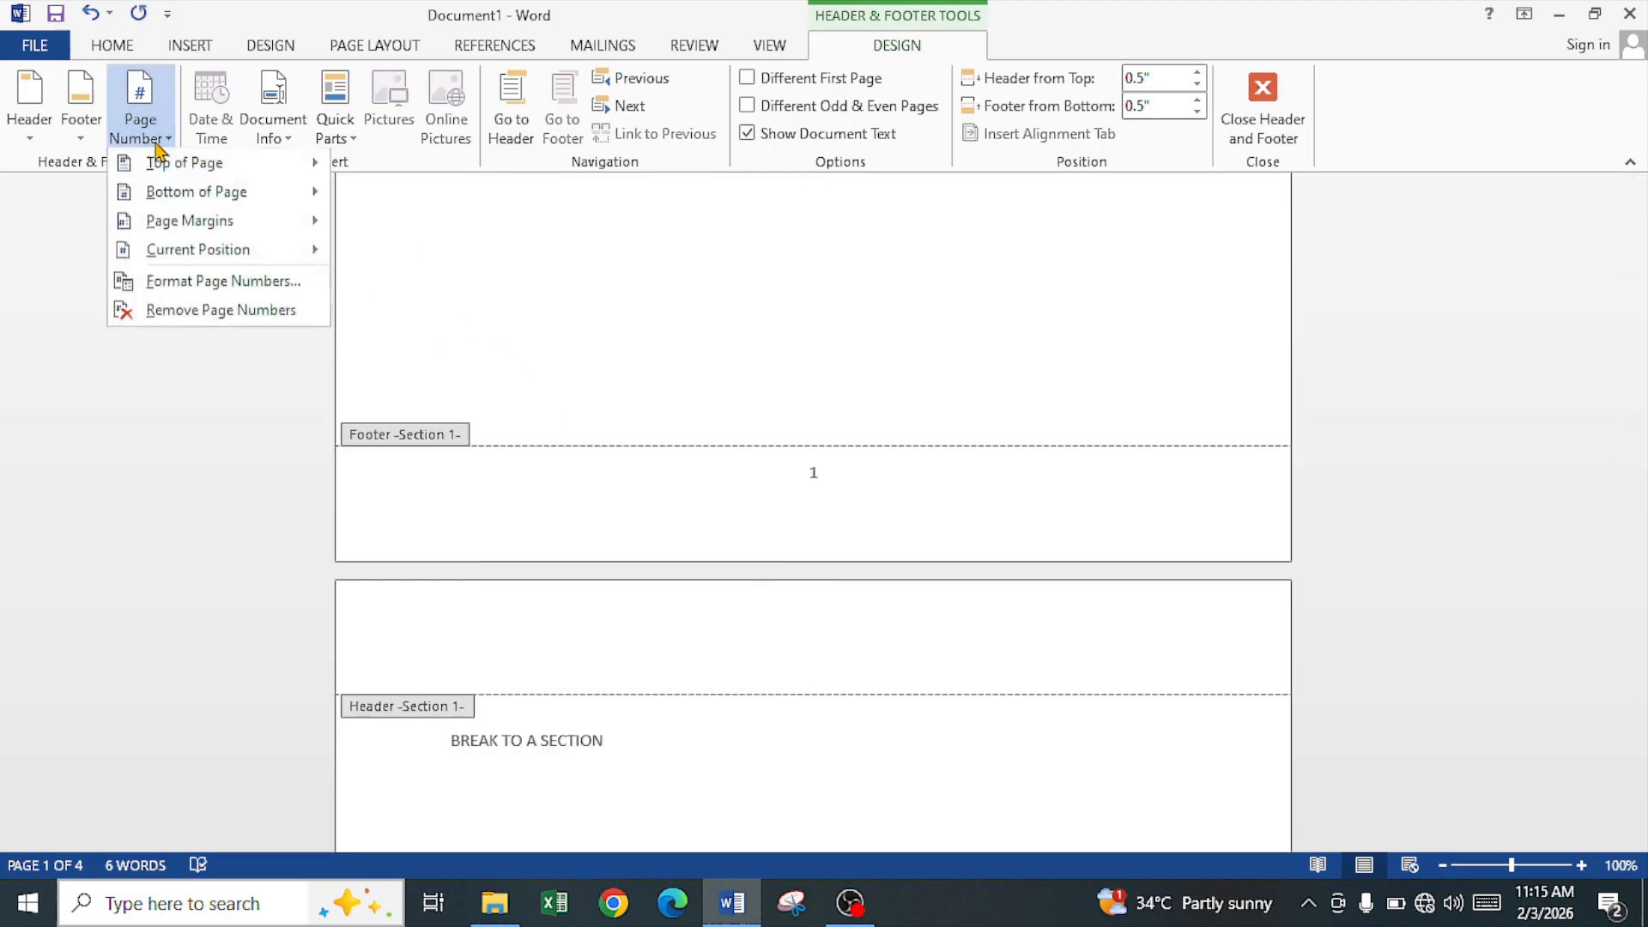
click(213, 292)
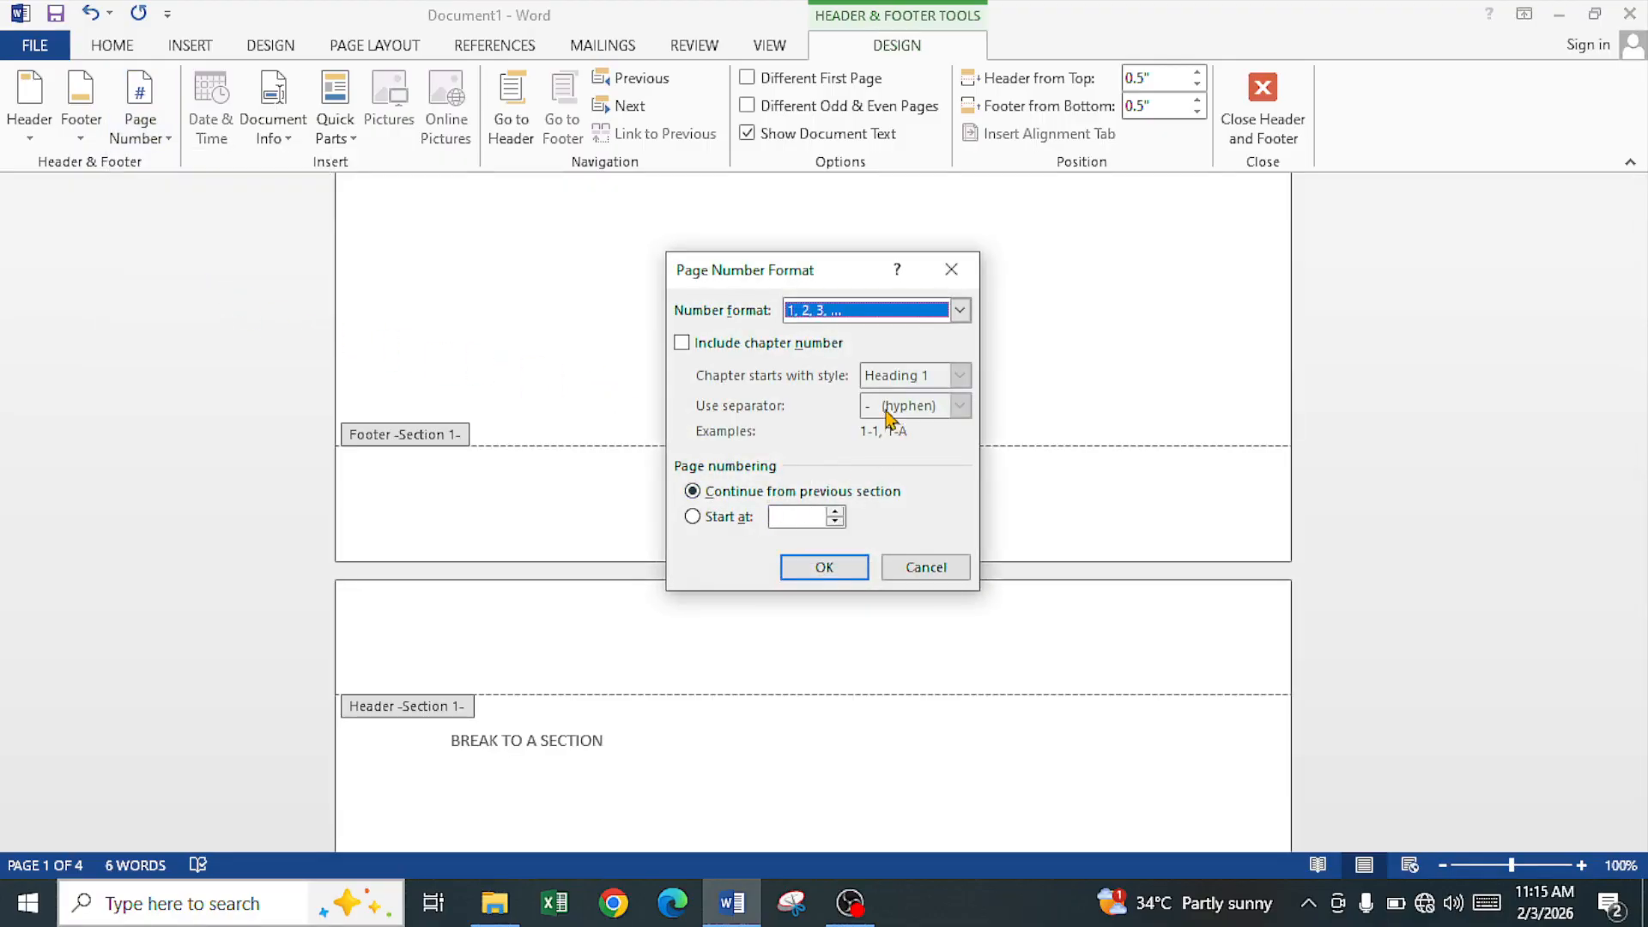
click(959, 310)
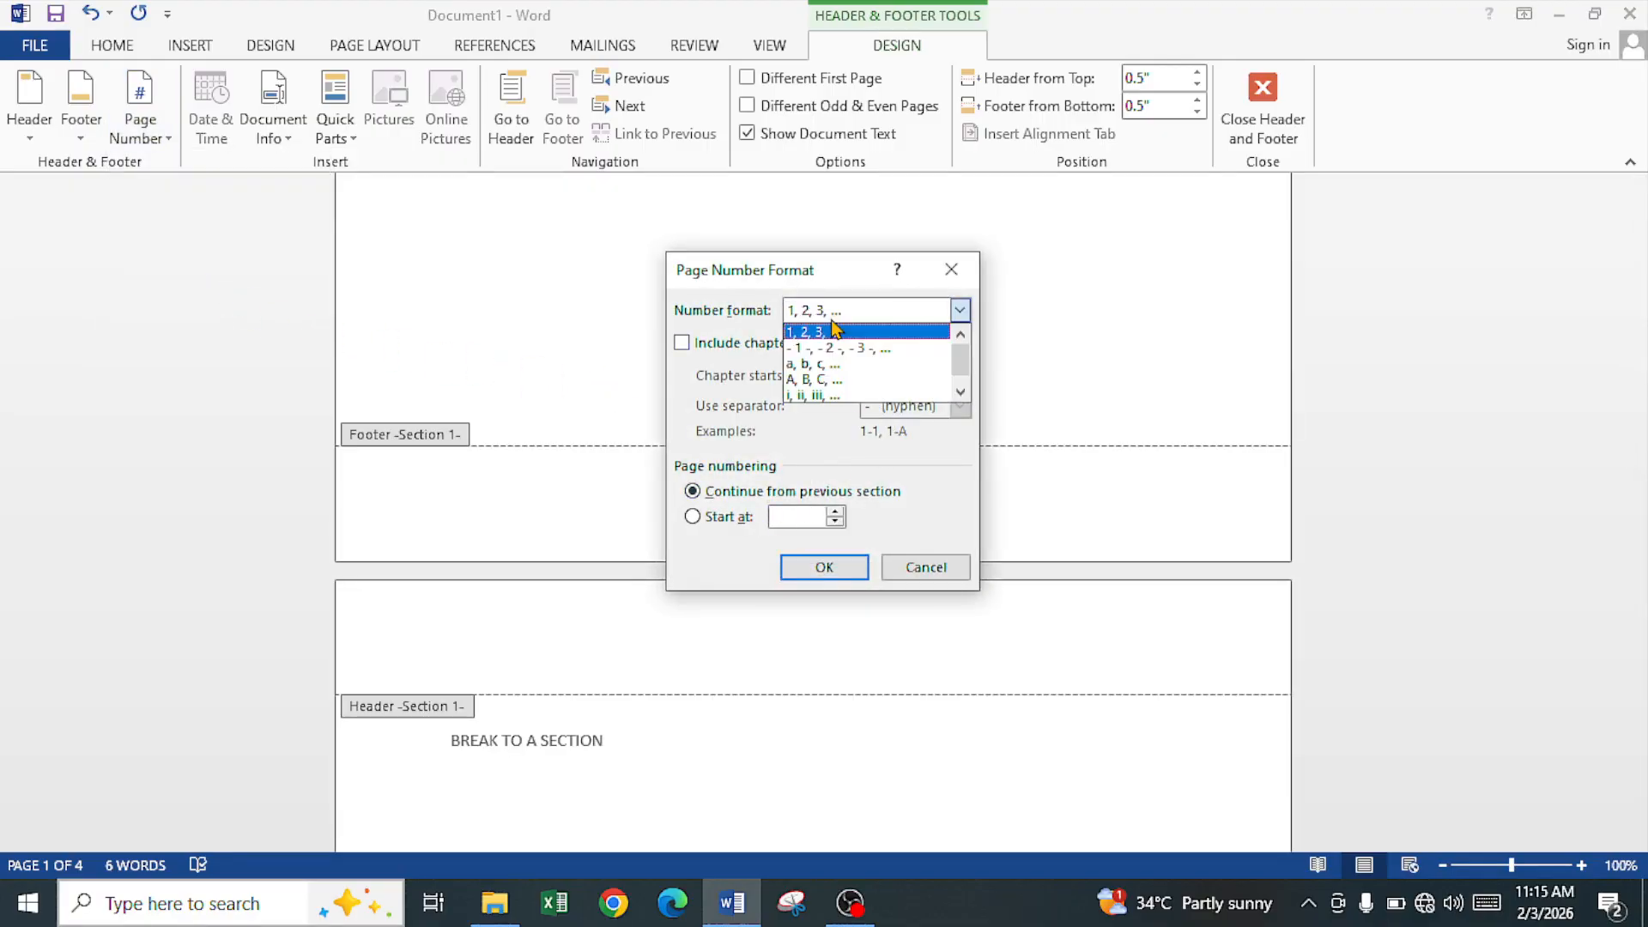
click(831, 395)
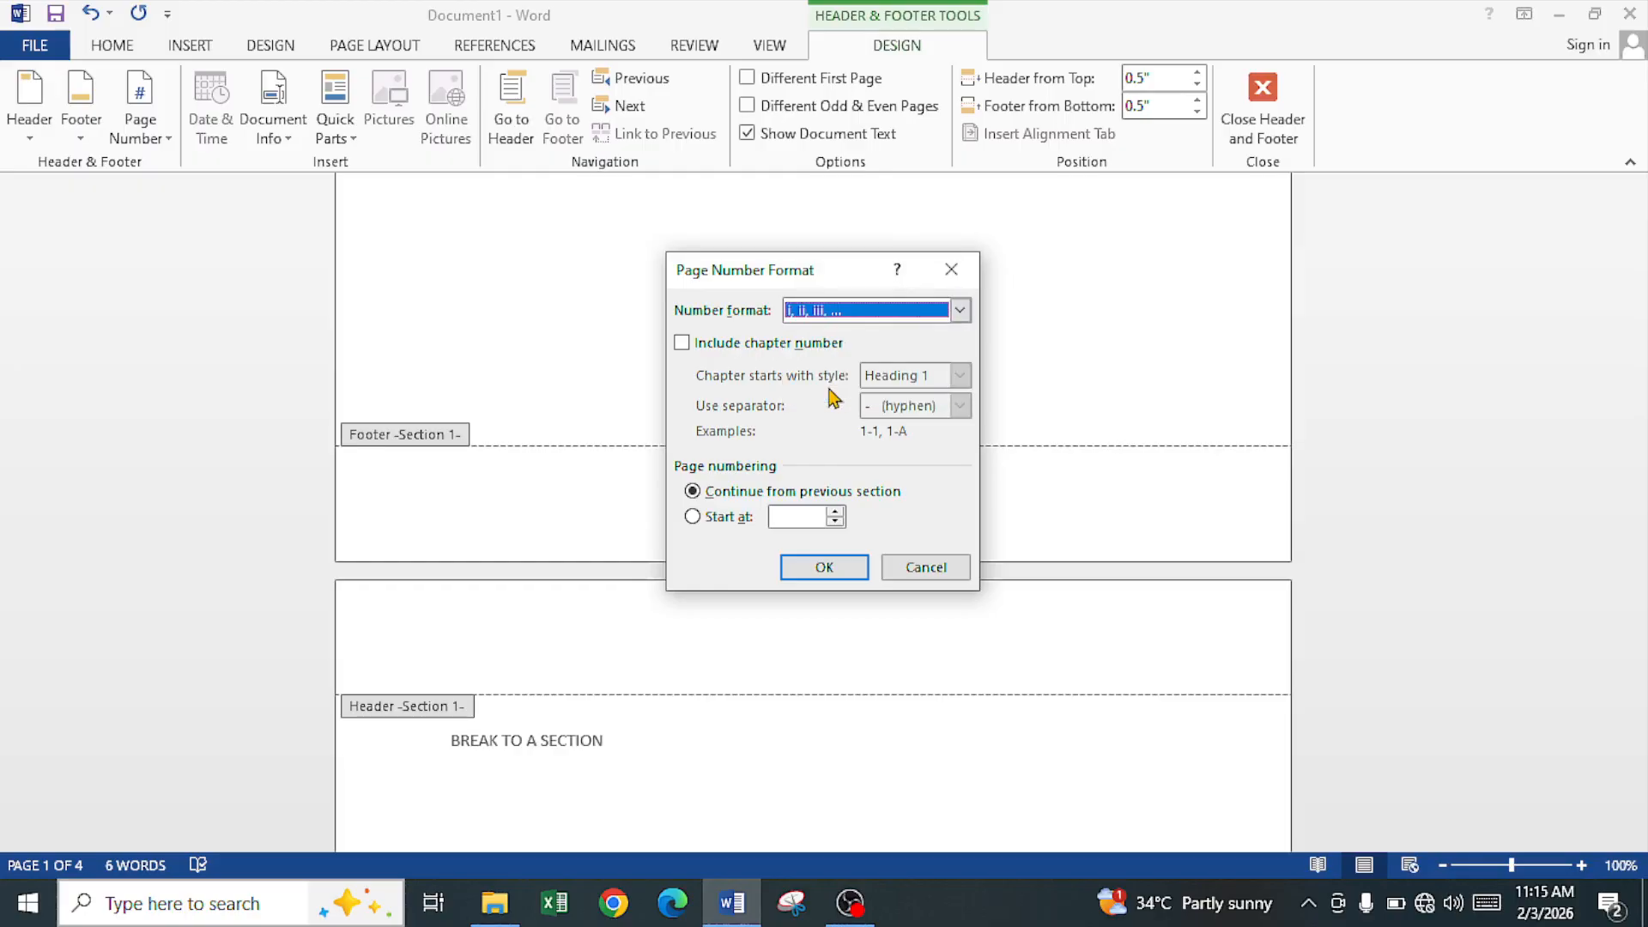
click(803, 562)
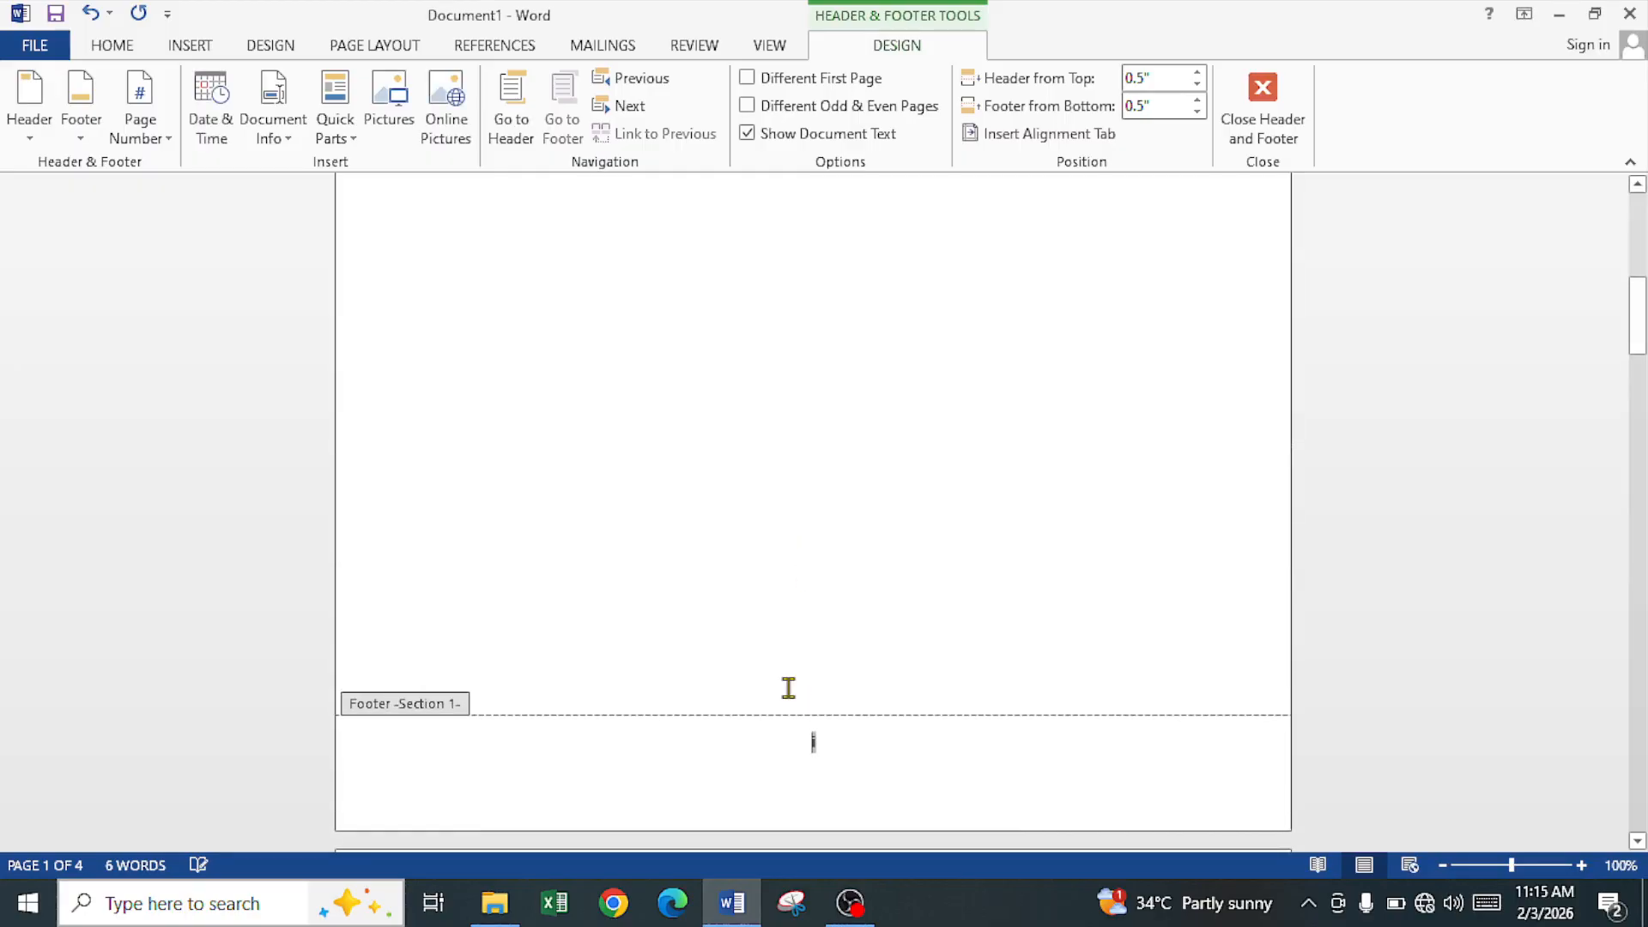
Unlink the Section 2 footer from the previous section.
scroll(797, 687, down, 10)
scroll(793, 696, down, 8)
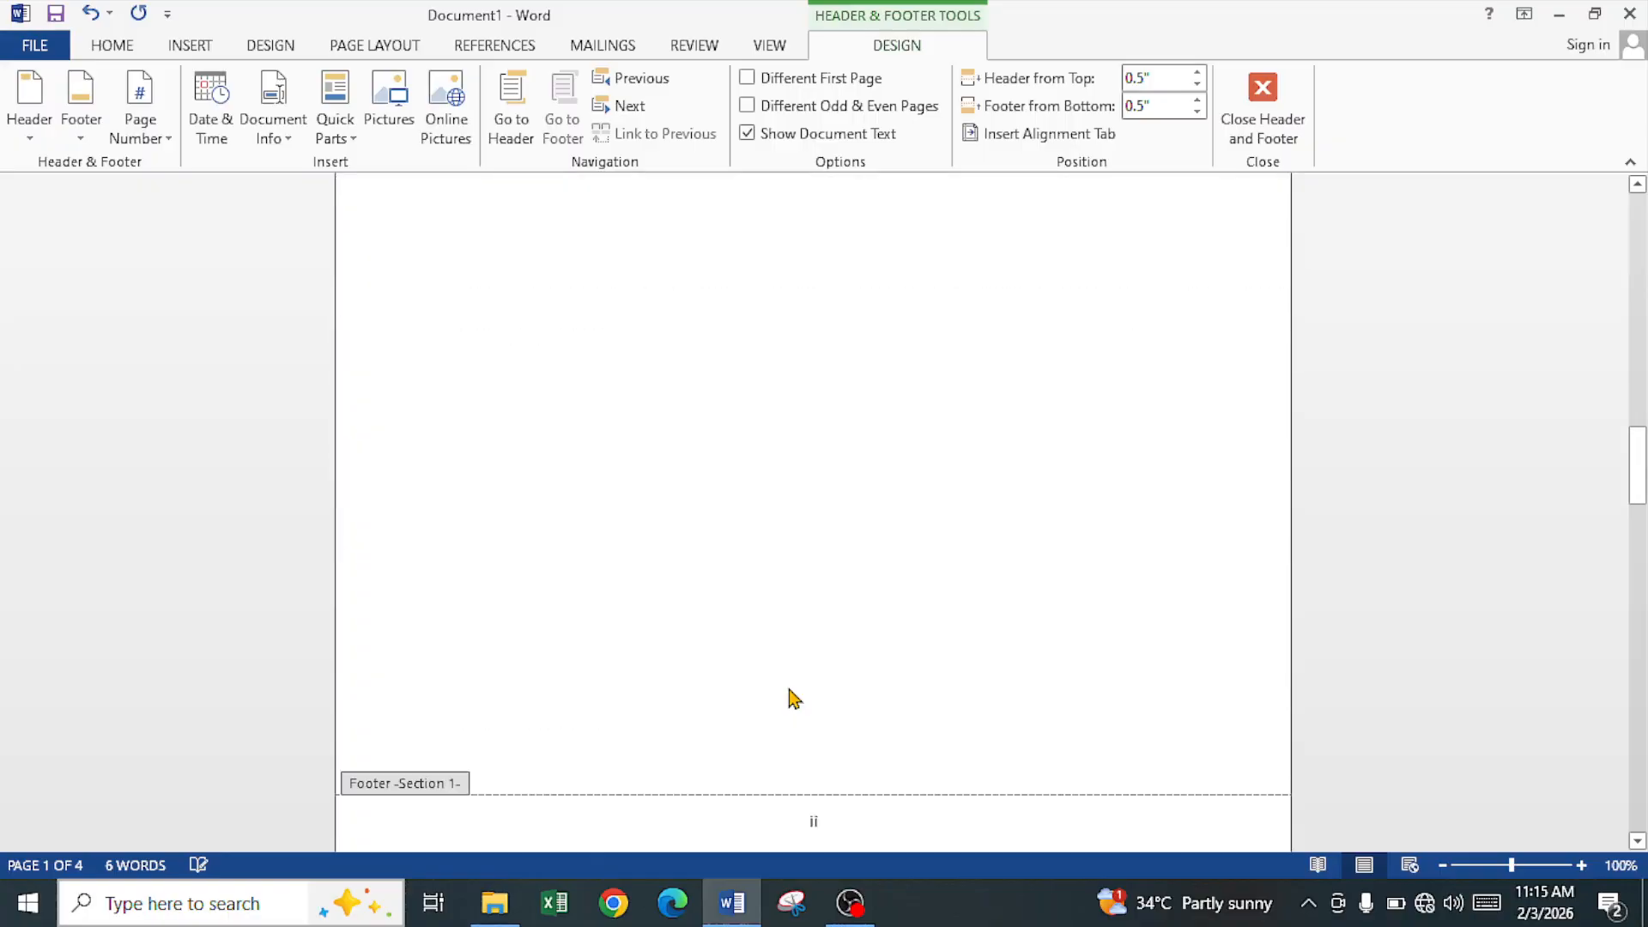
scroll(791, 696, down, 5)
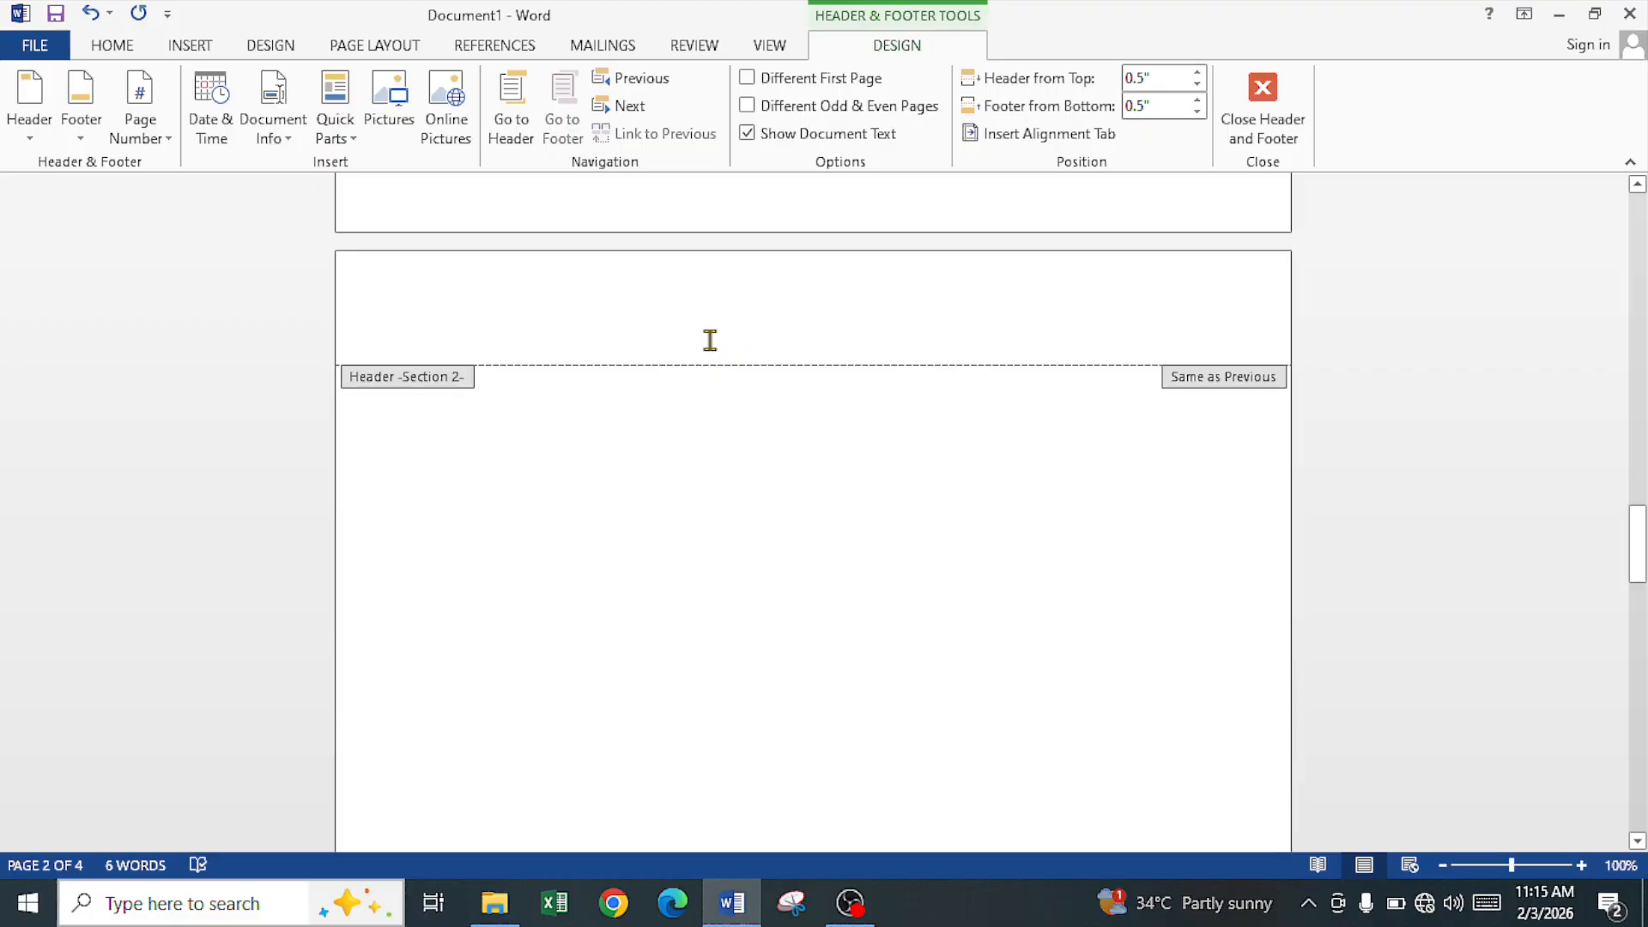
scroll(717, 357, down, 5)
scroll(729, 377, down, 6)
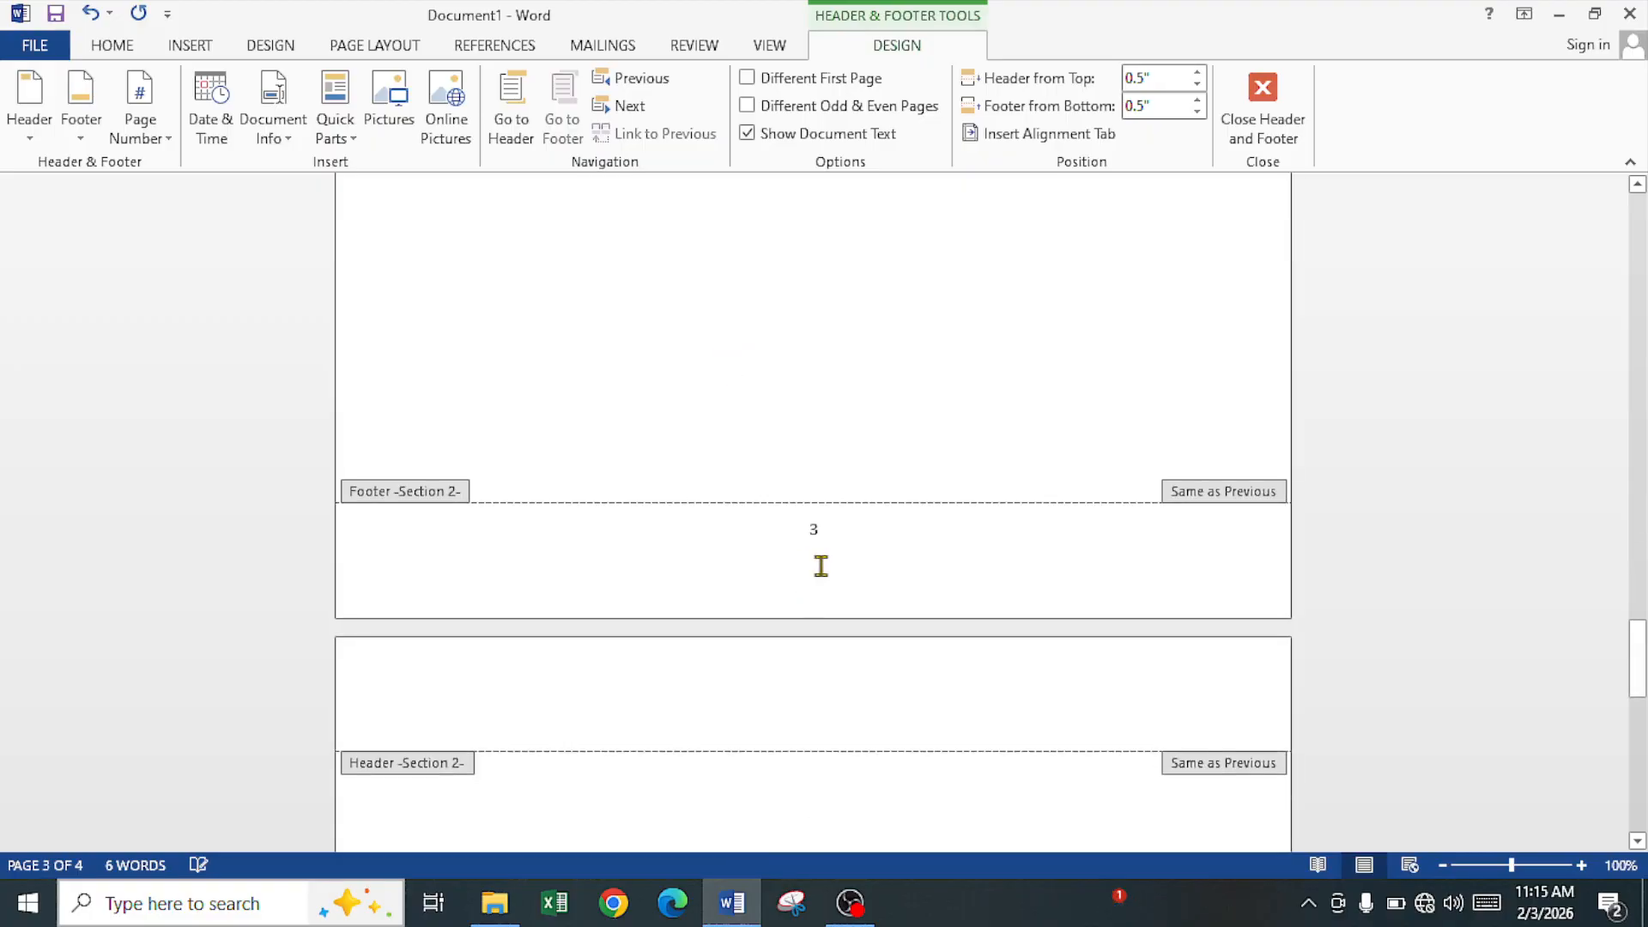
click(822, 533)
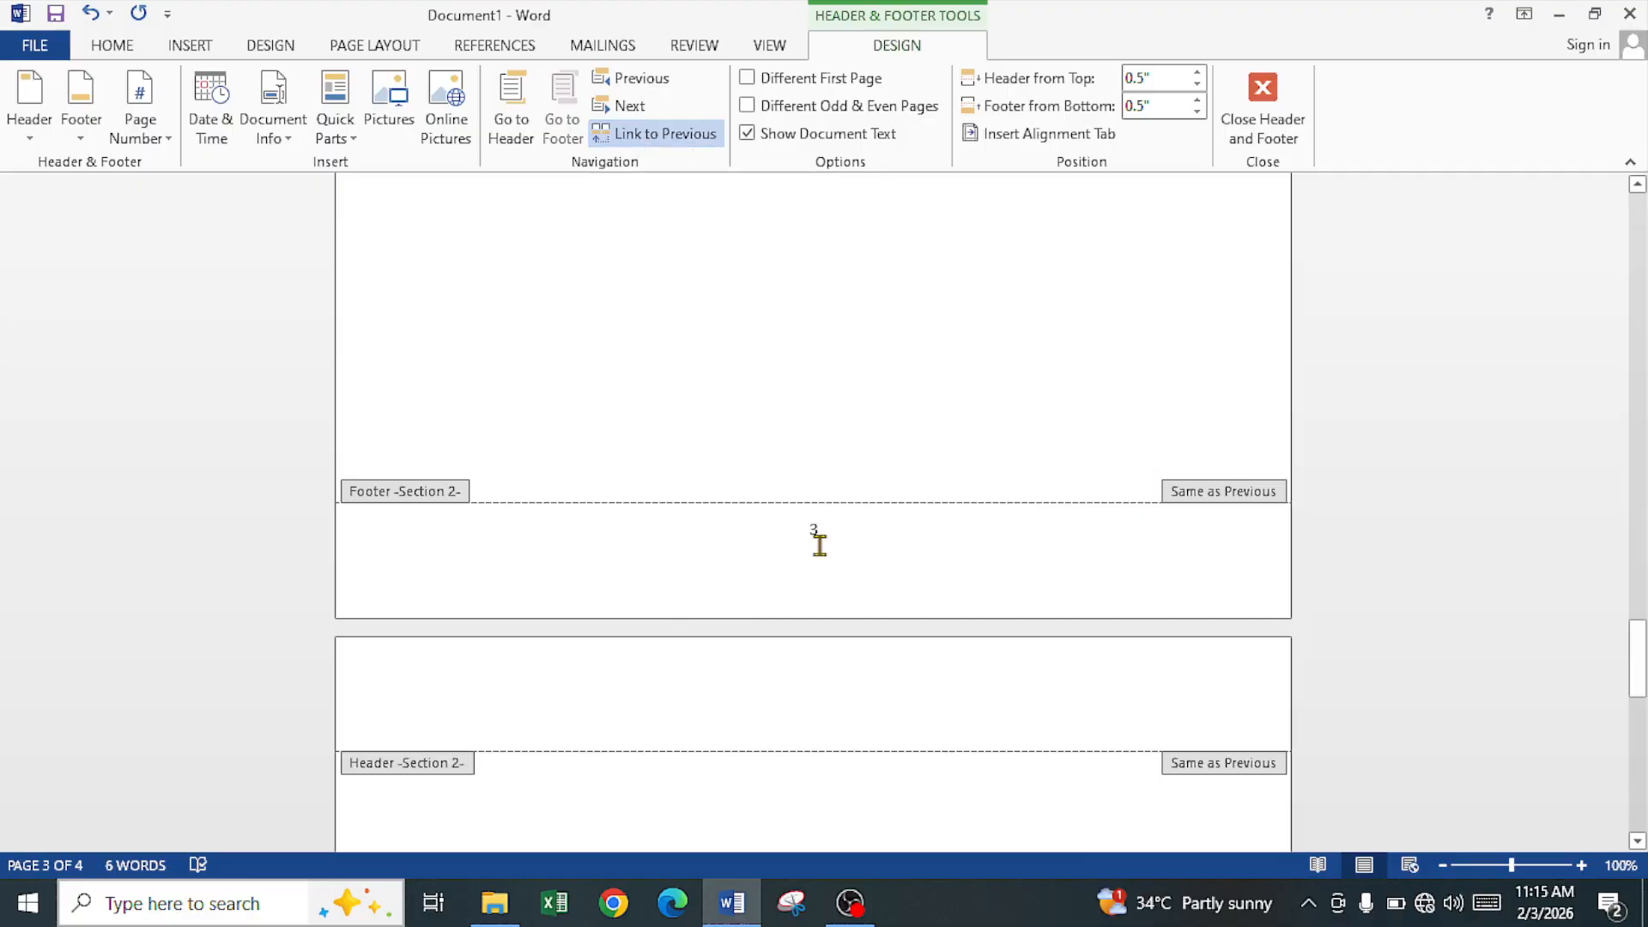
click(632, 137)
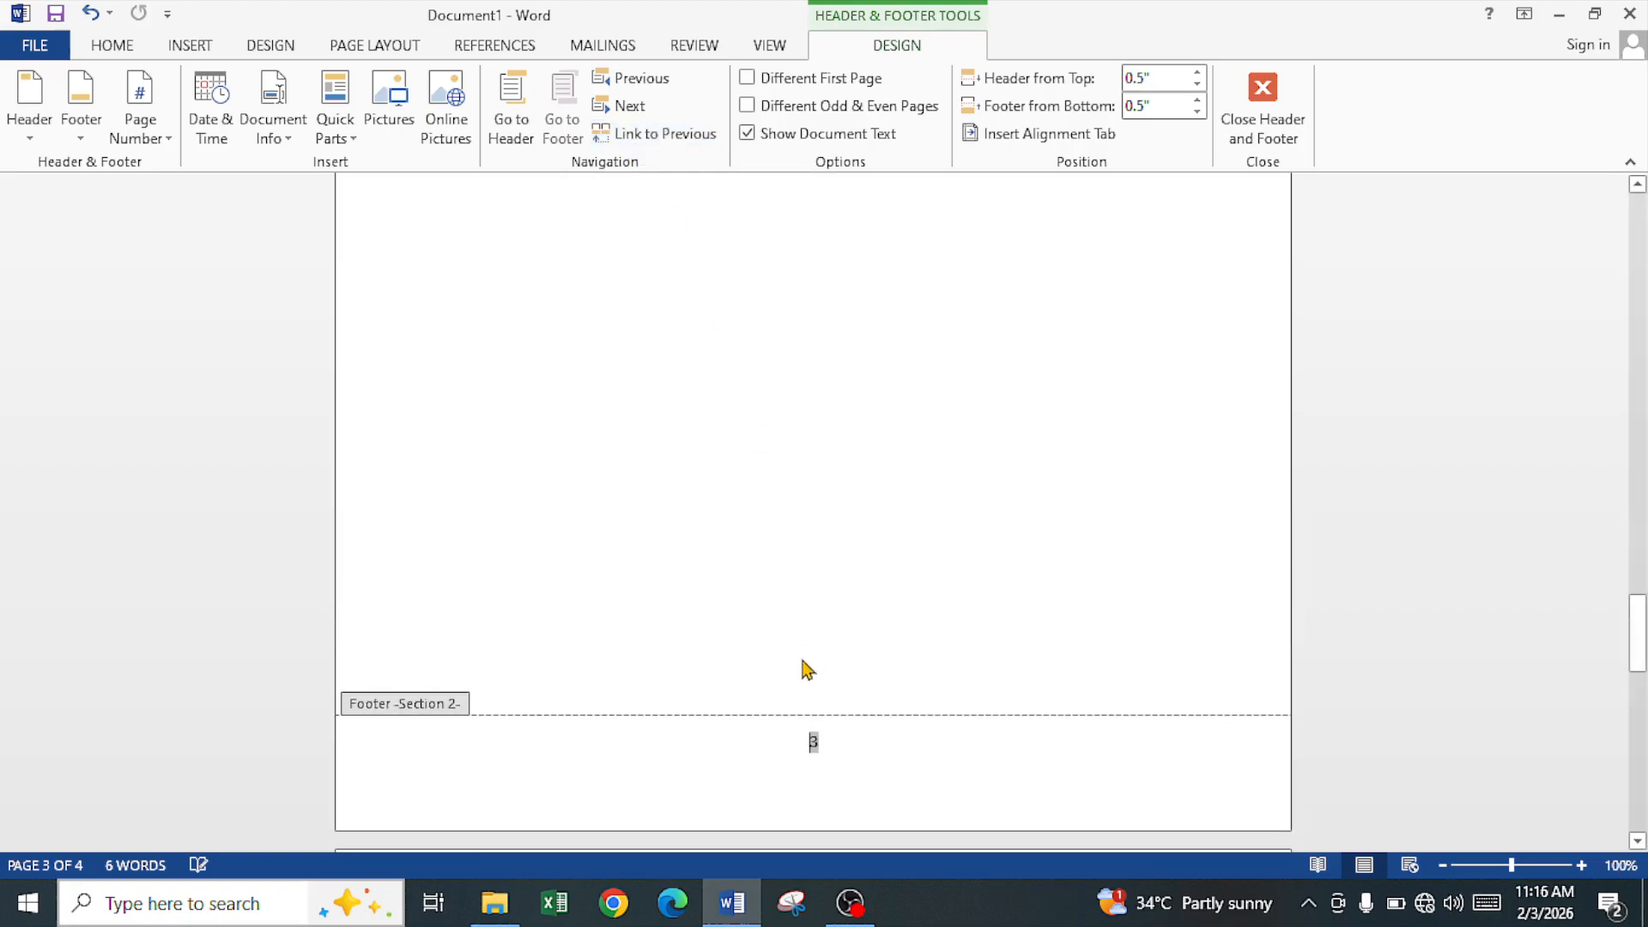
Set the Section 2 page numbers to start at 1 in the 1, 2, 3 format.
click(832, 745)
click(156, 141)
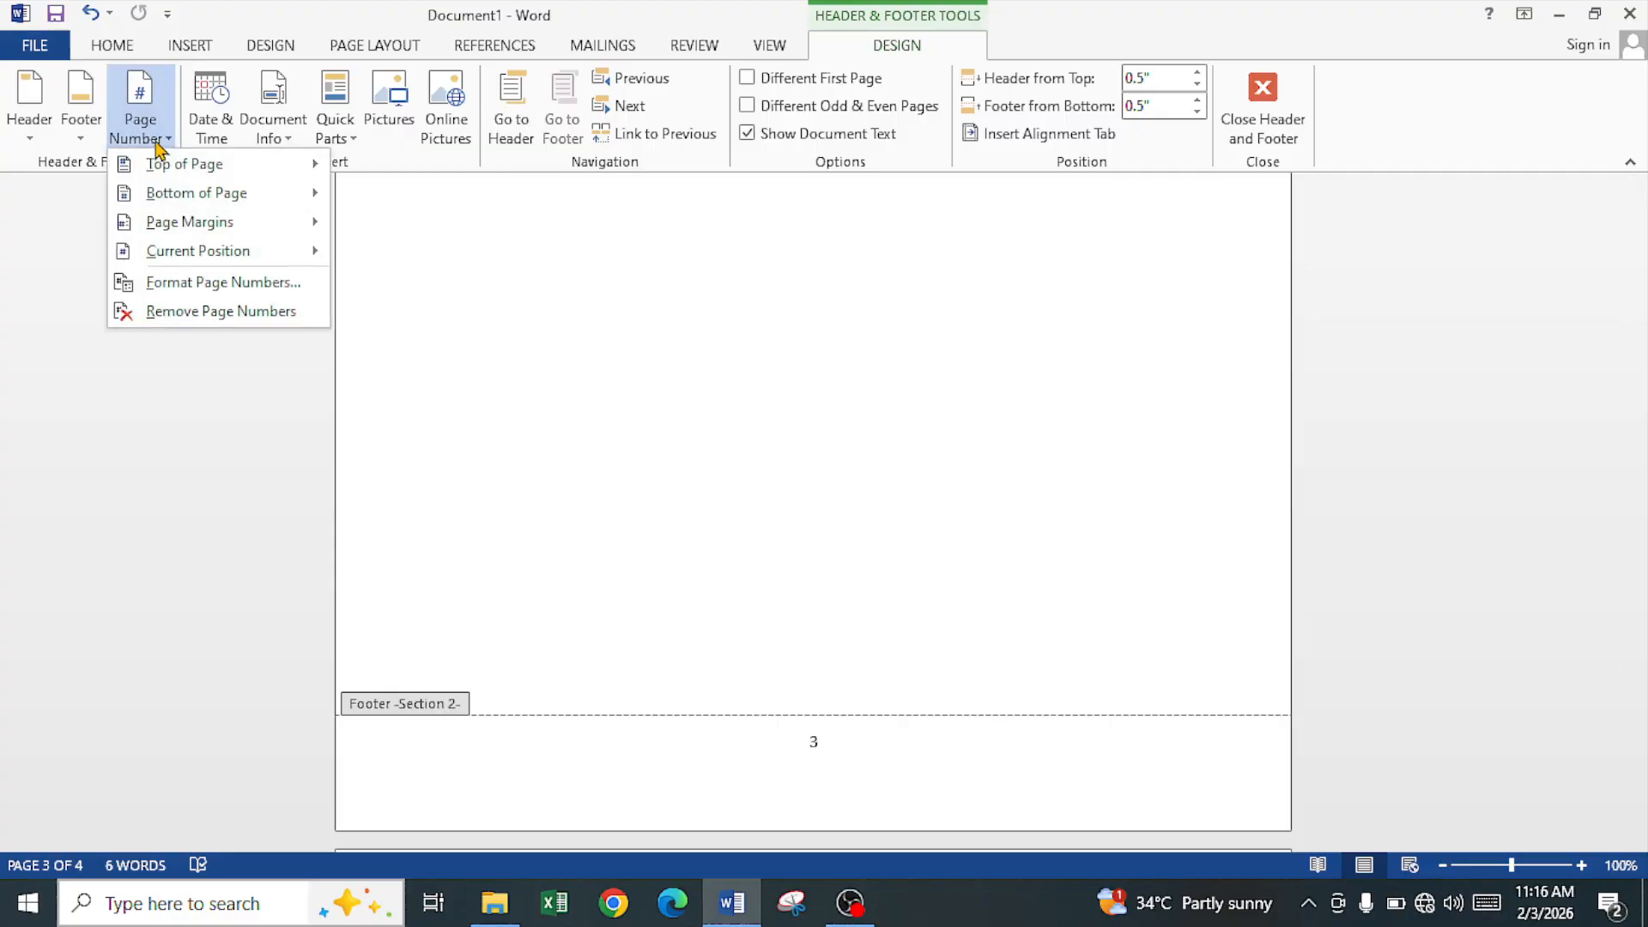
click(192, 285)
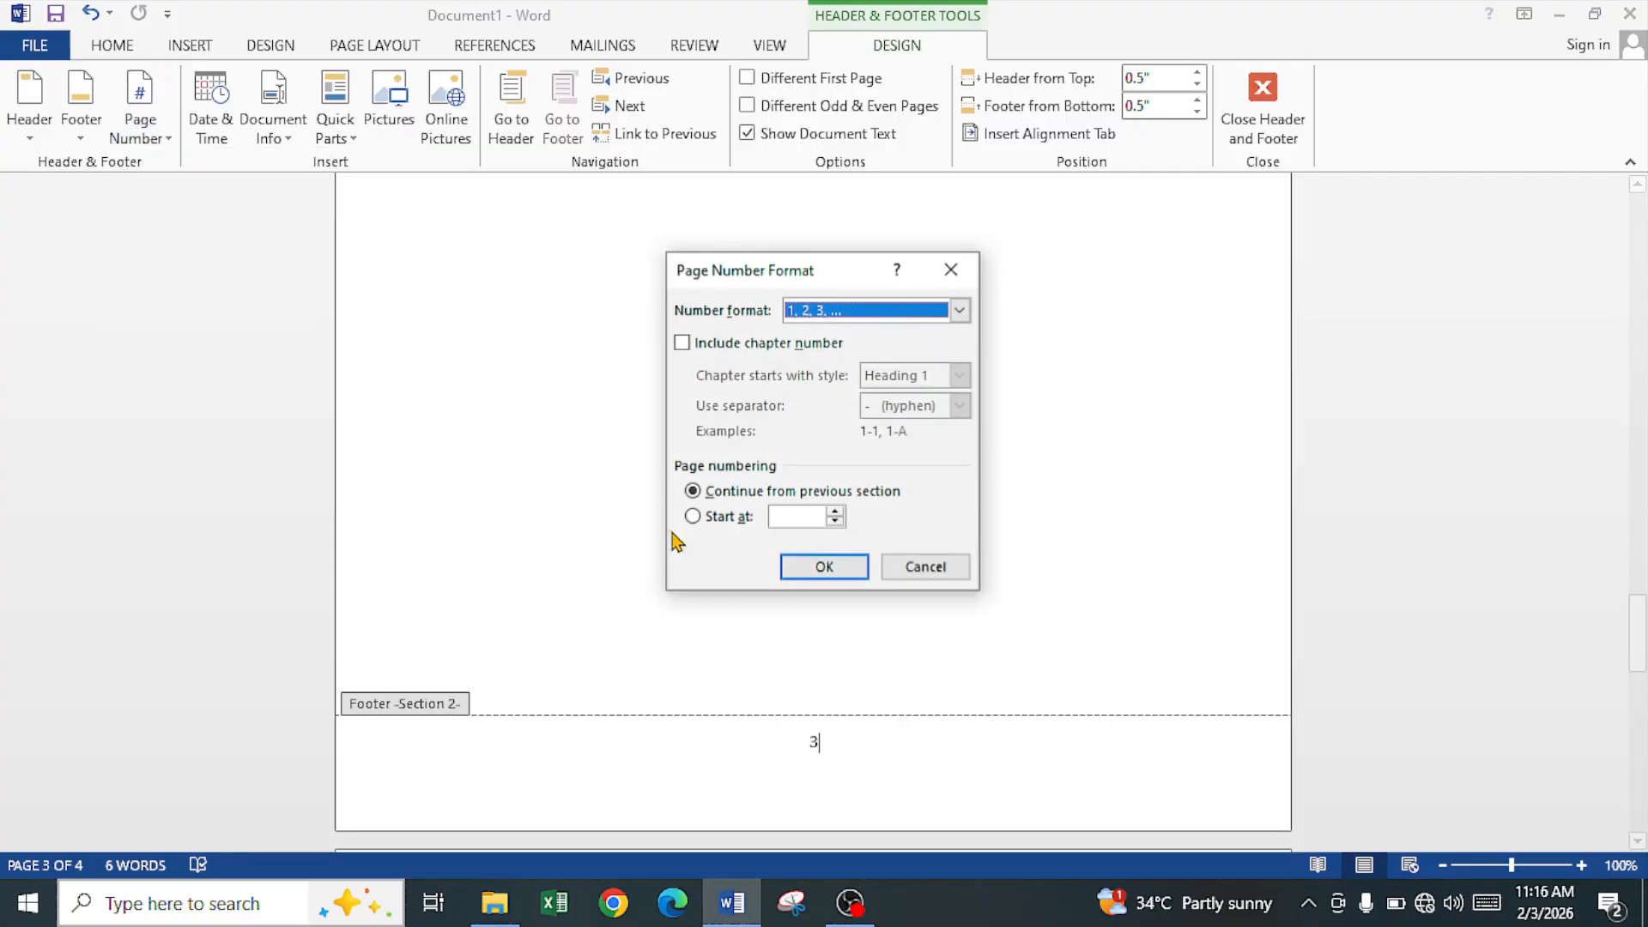
click(693, 516)
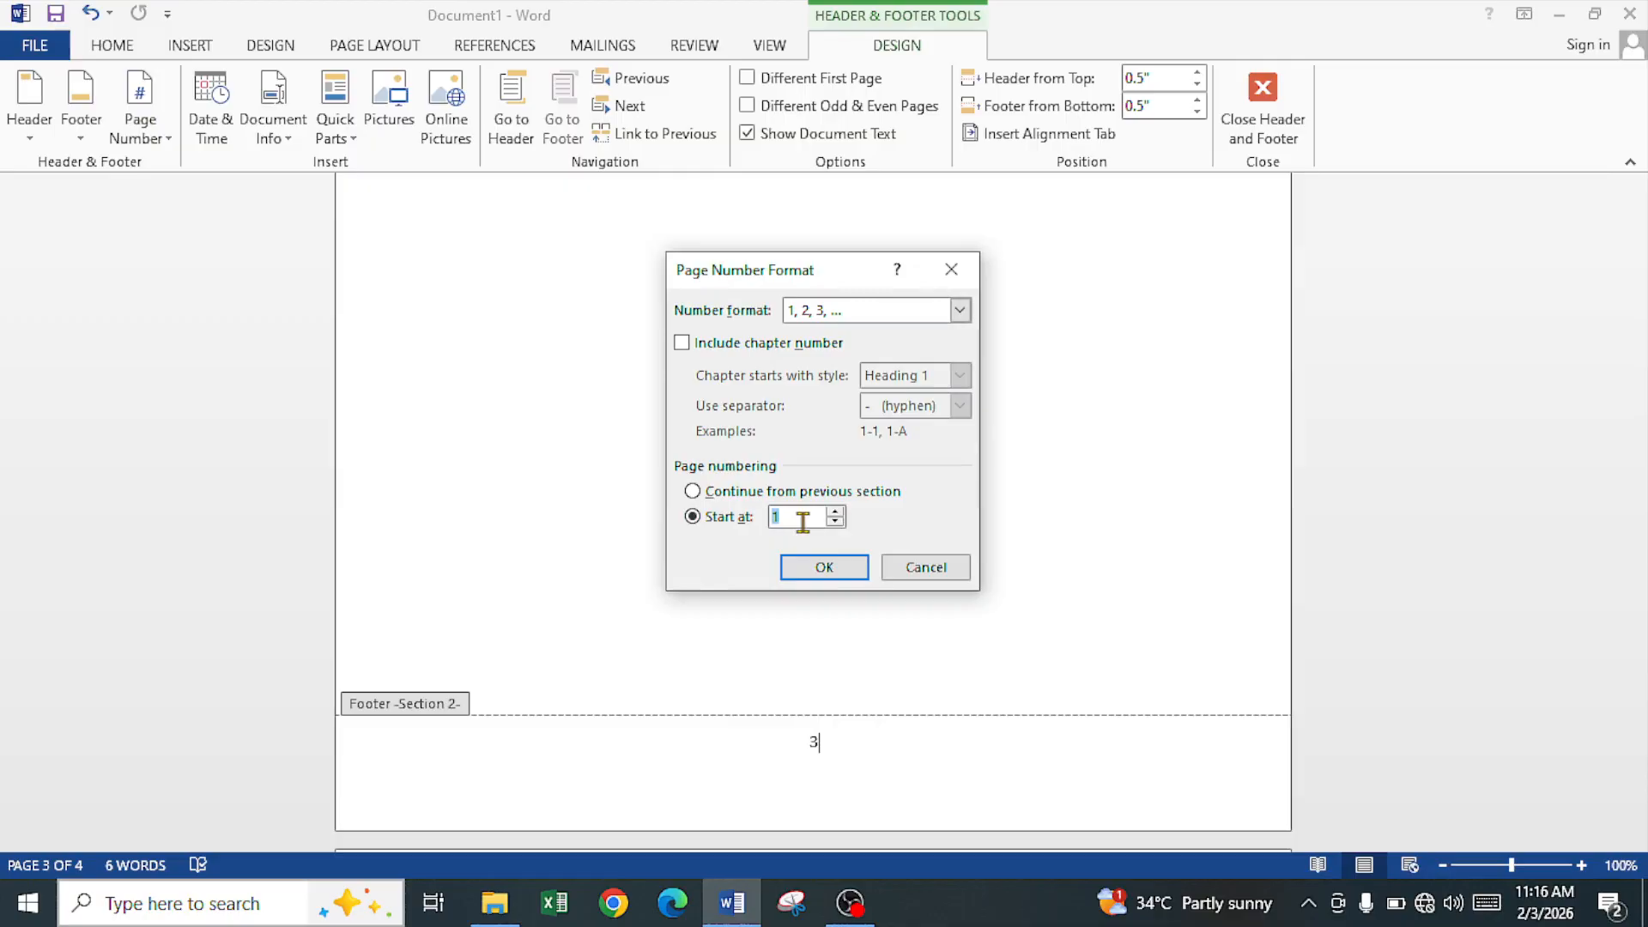
click(959, 310)
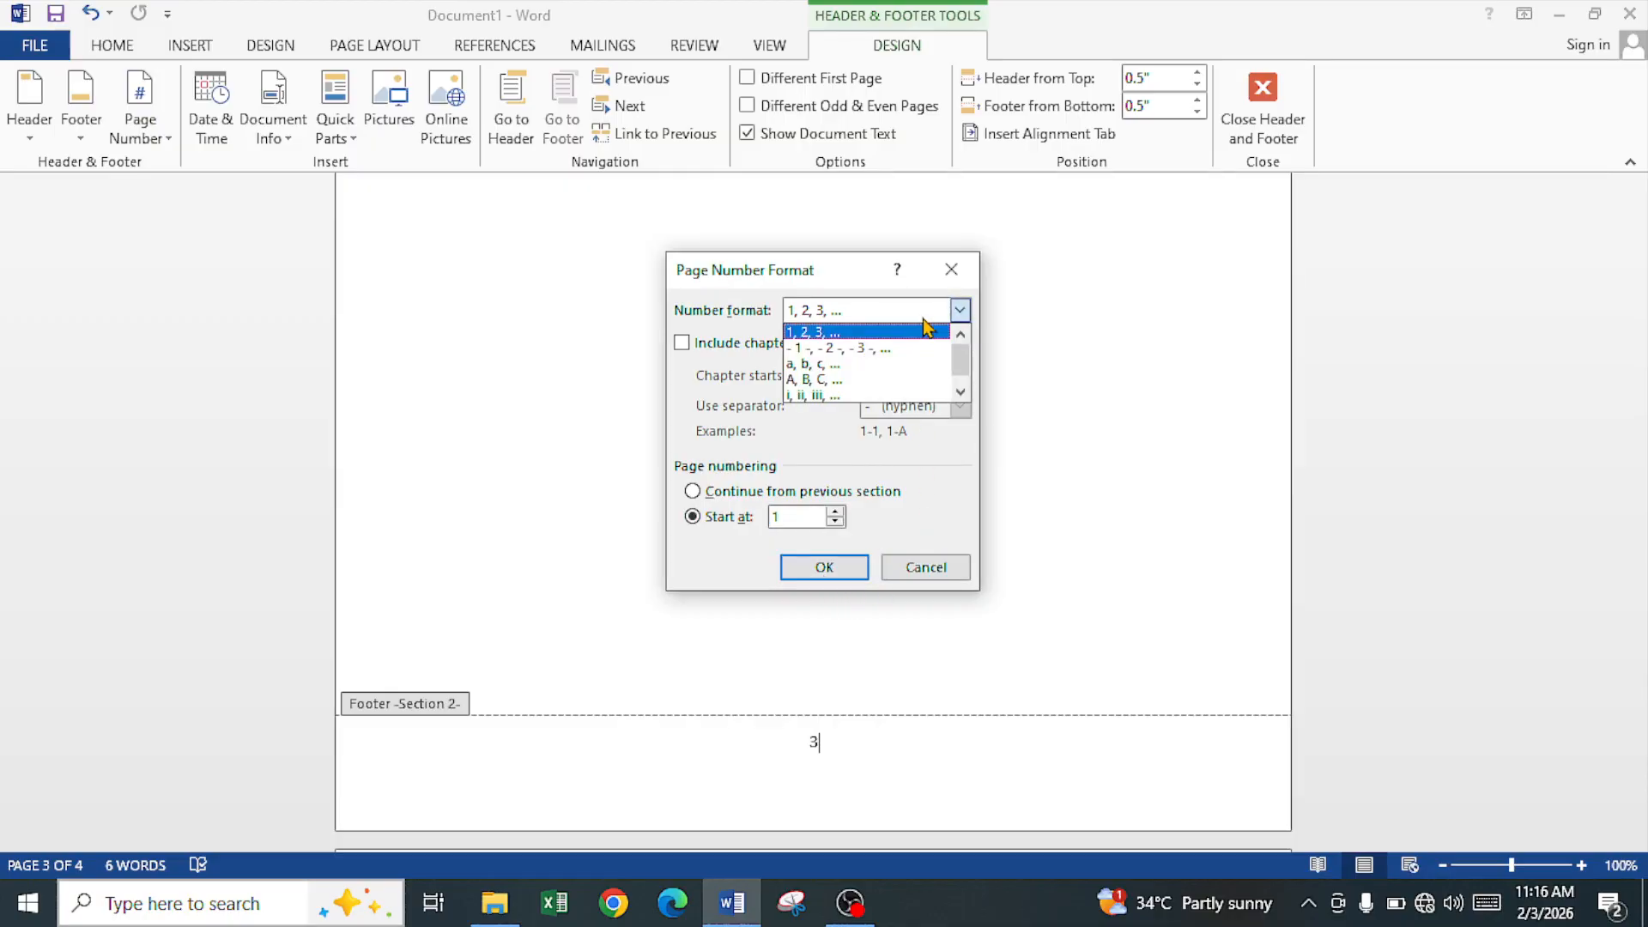
click(861, 333)
click(823, 567)
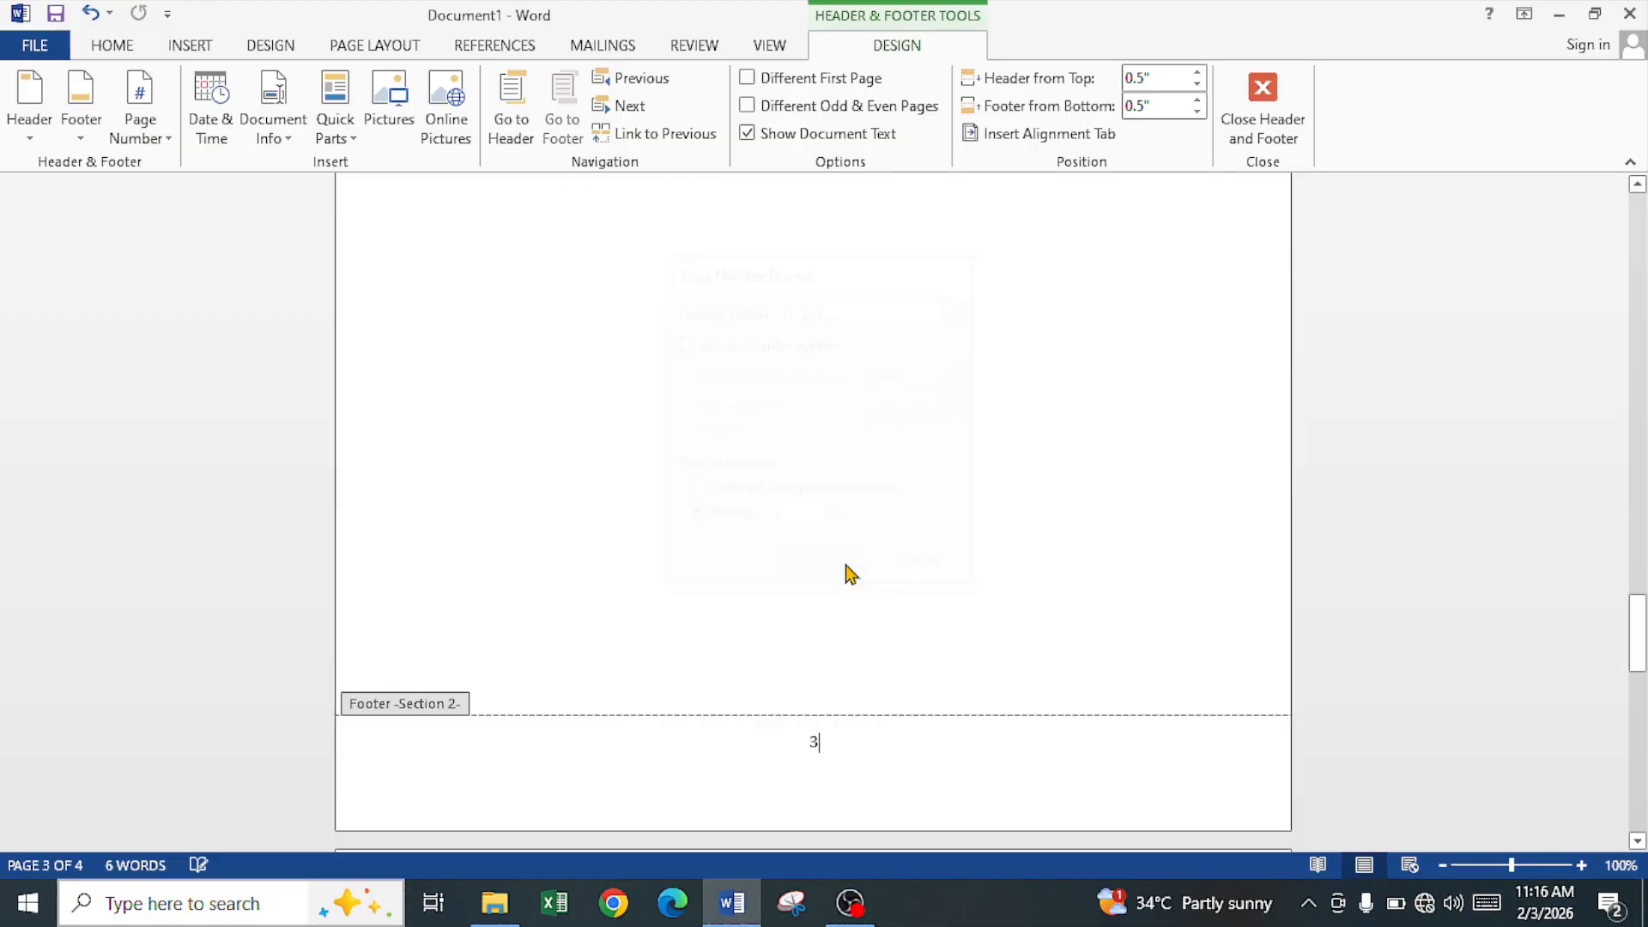
Leave footer editing on the last page and insert a page break there.
scroll(818, 653, down, 6)
scroll(819, 658, down, 5)
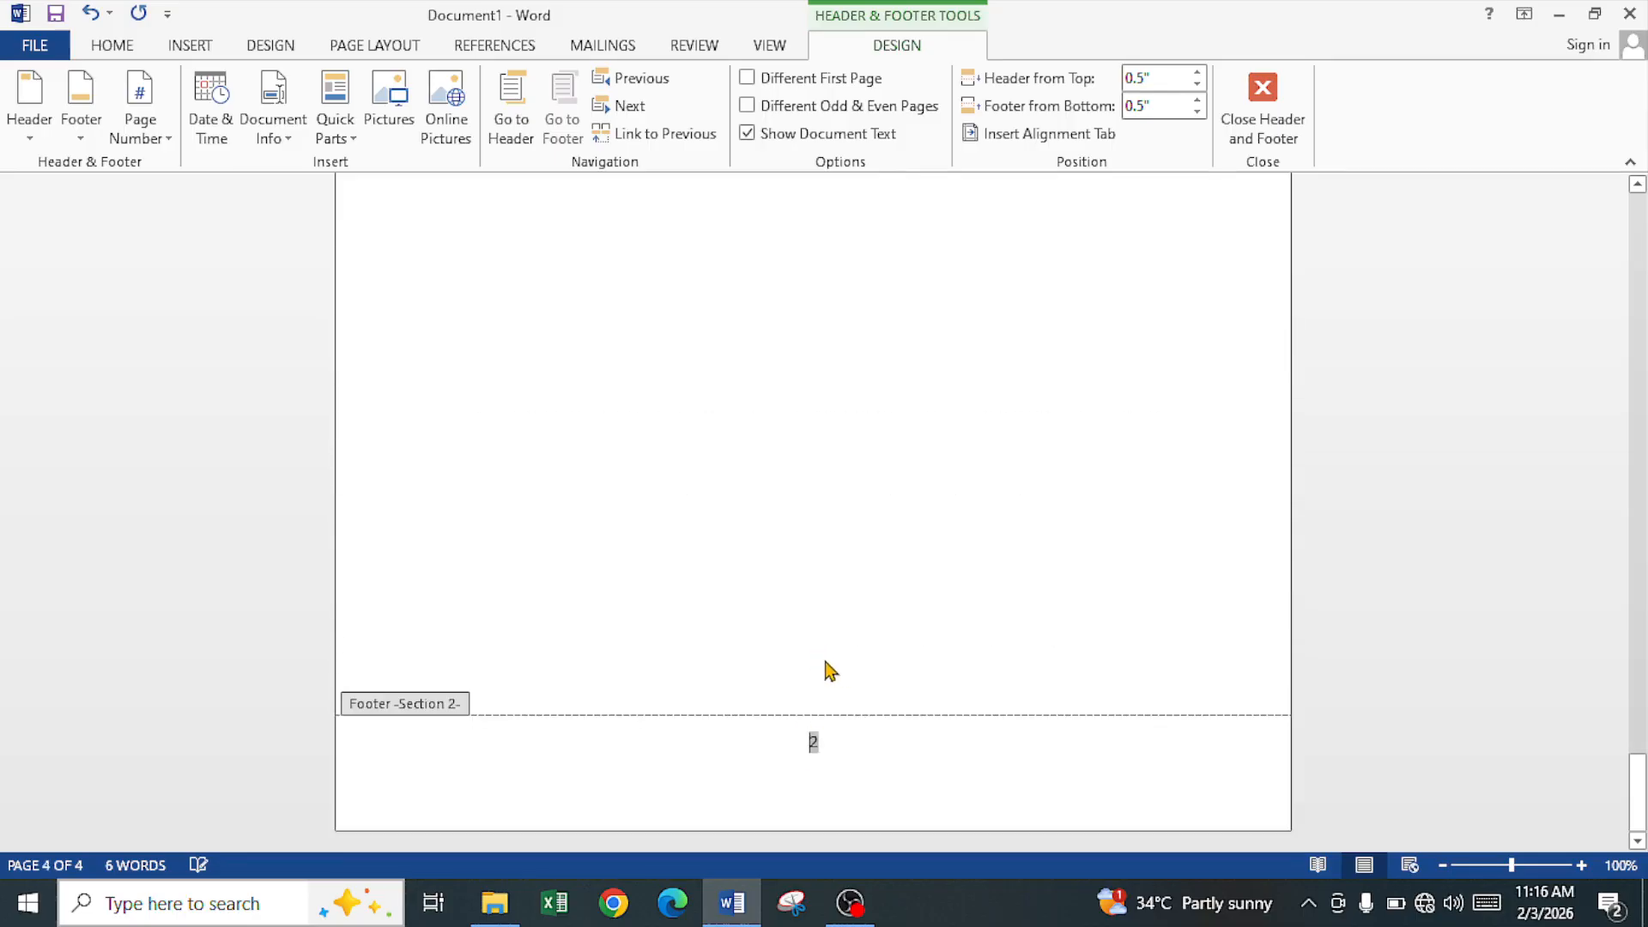
double_click(799, 648)
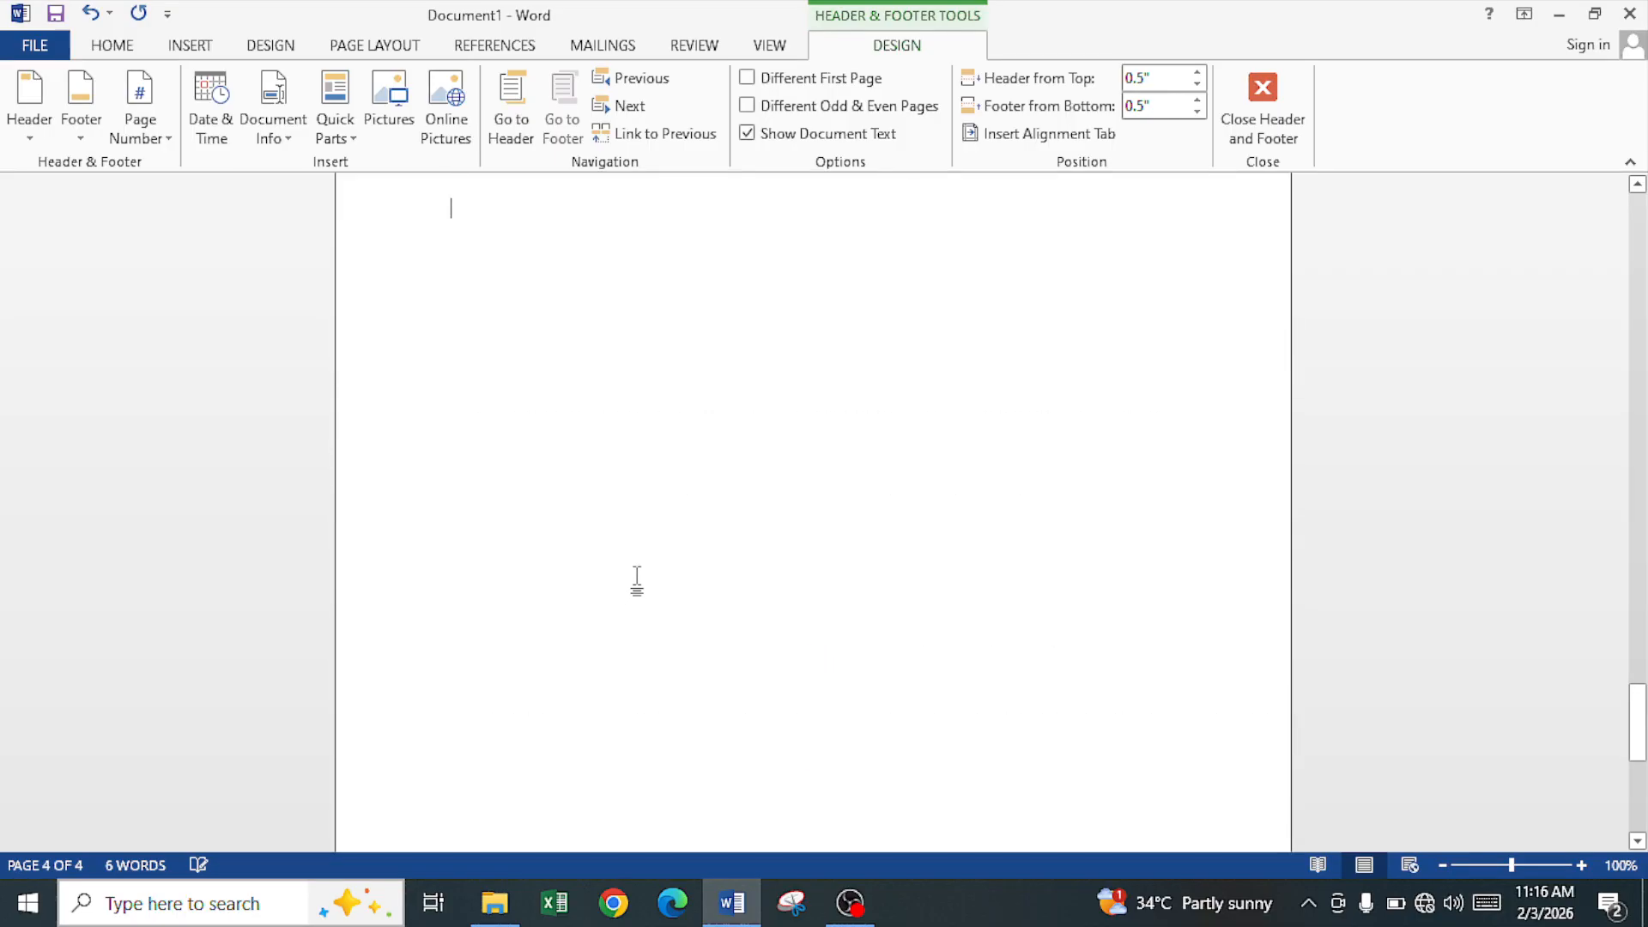
scroll(640, 573, down, 5)
key(ctrl+Return)
scroll(653, 600, down, 6)
scroll(663, 614, down, 6)
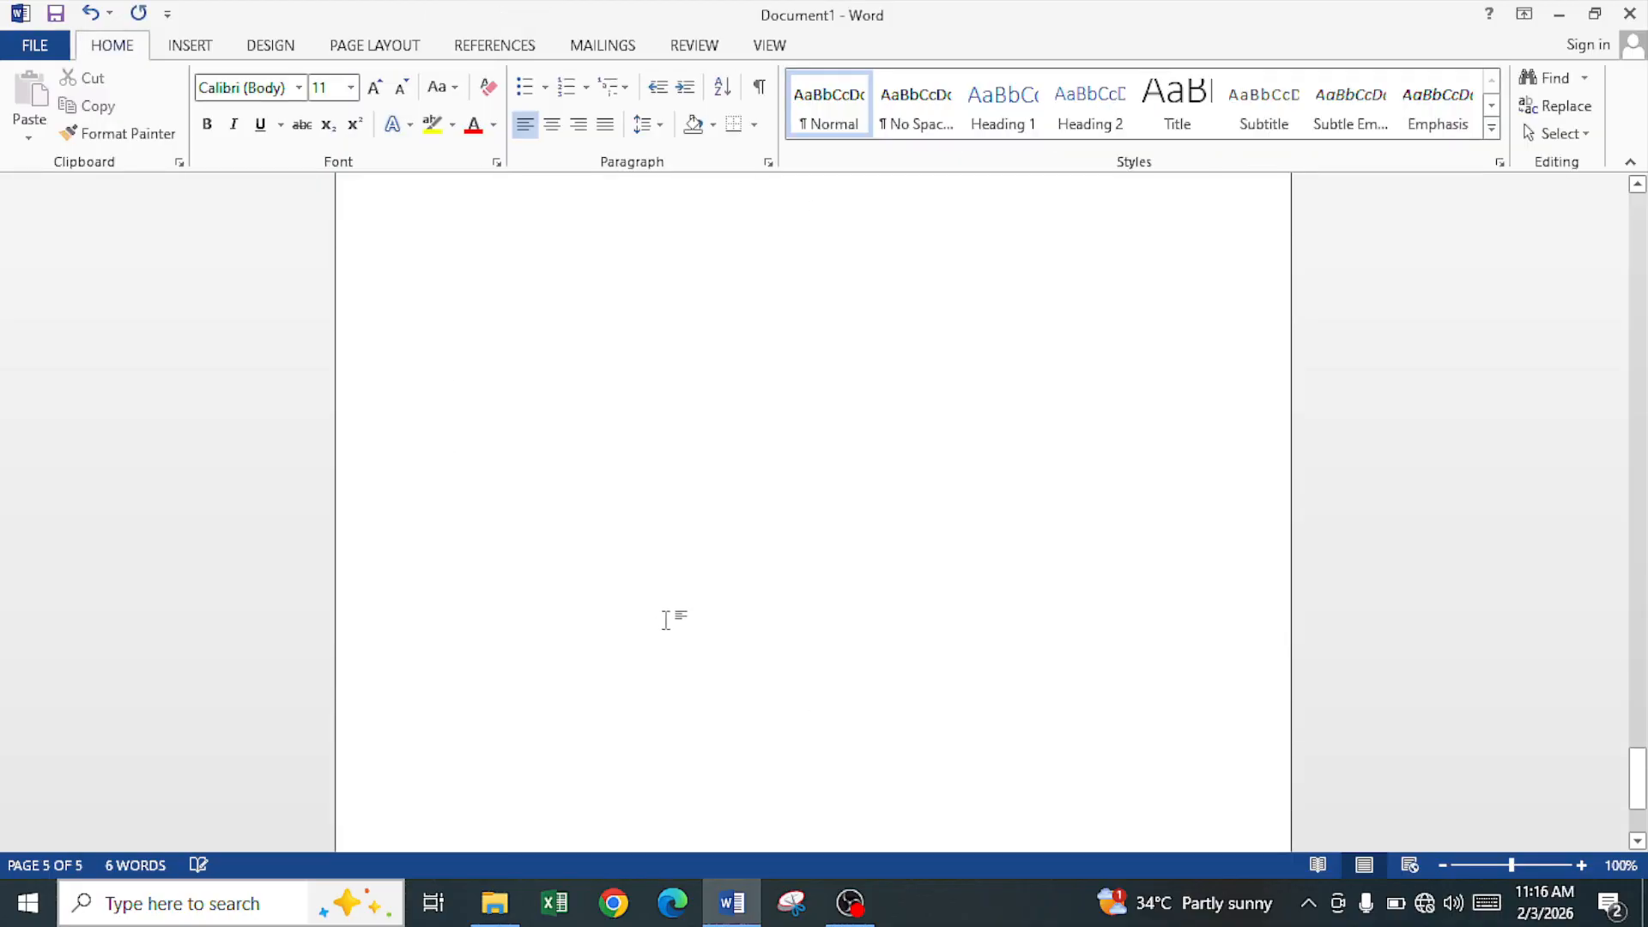
Review the page numbers at the bottom of the pages in Section 1 and Section 2.
scroll(805, 680, up, 6)
scroll(821, 686, up, 15)
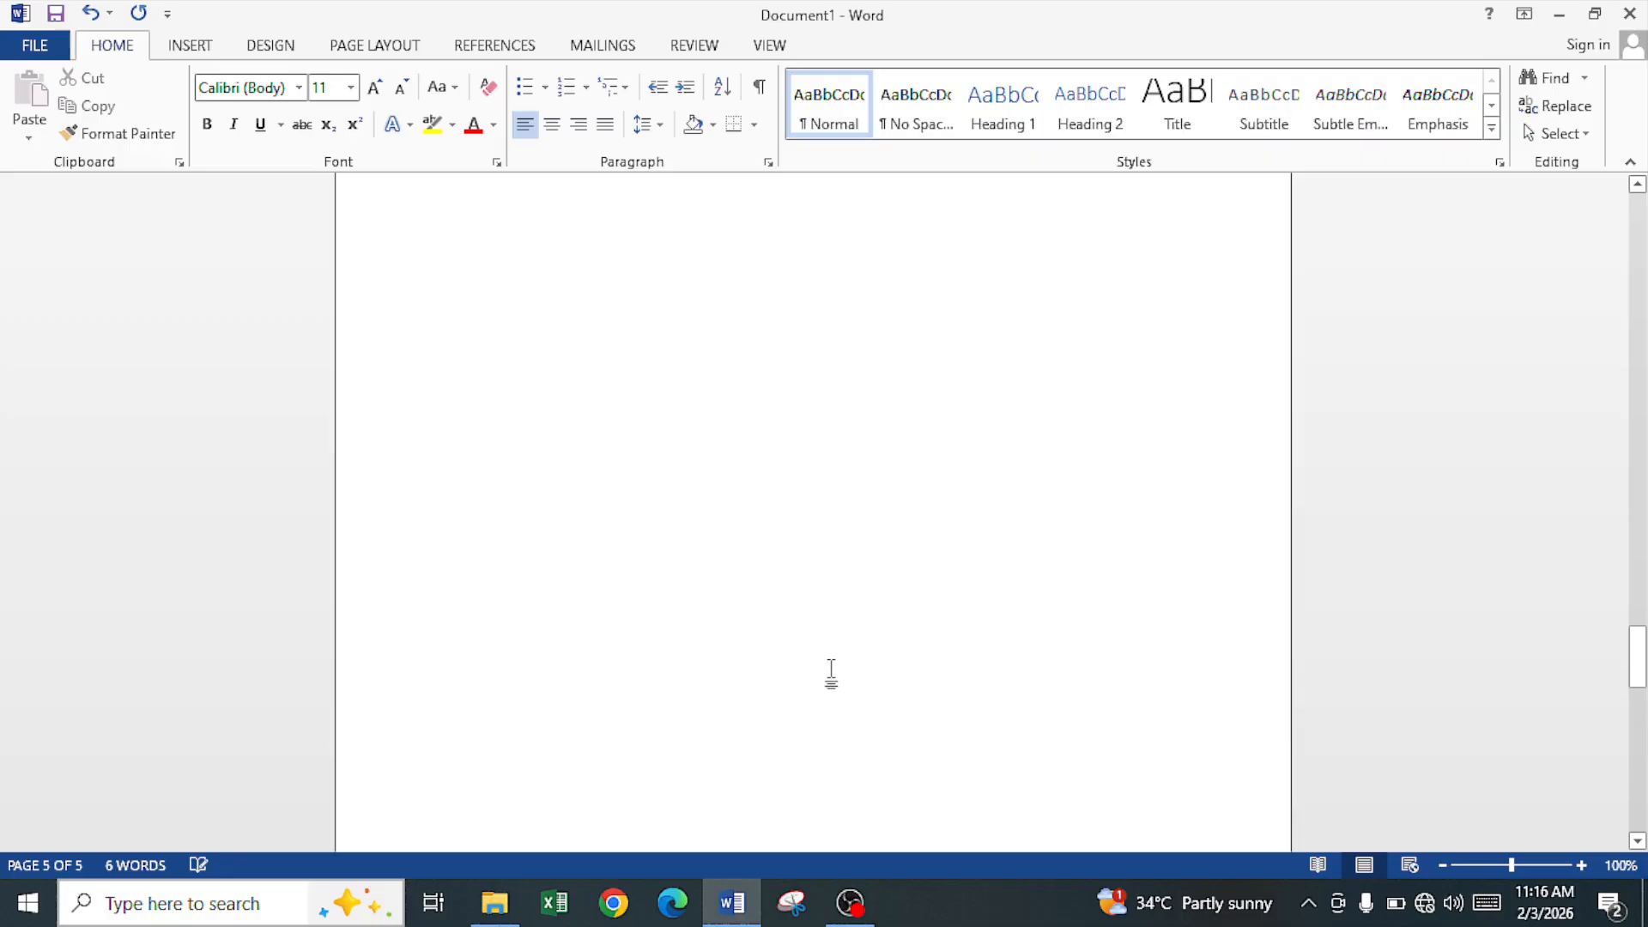
scroll(835, 678, up, 12)
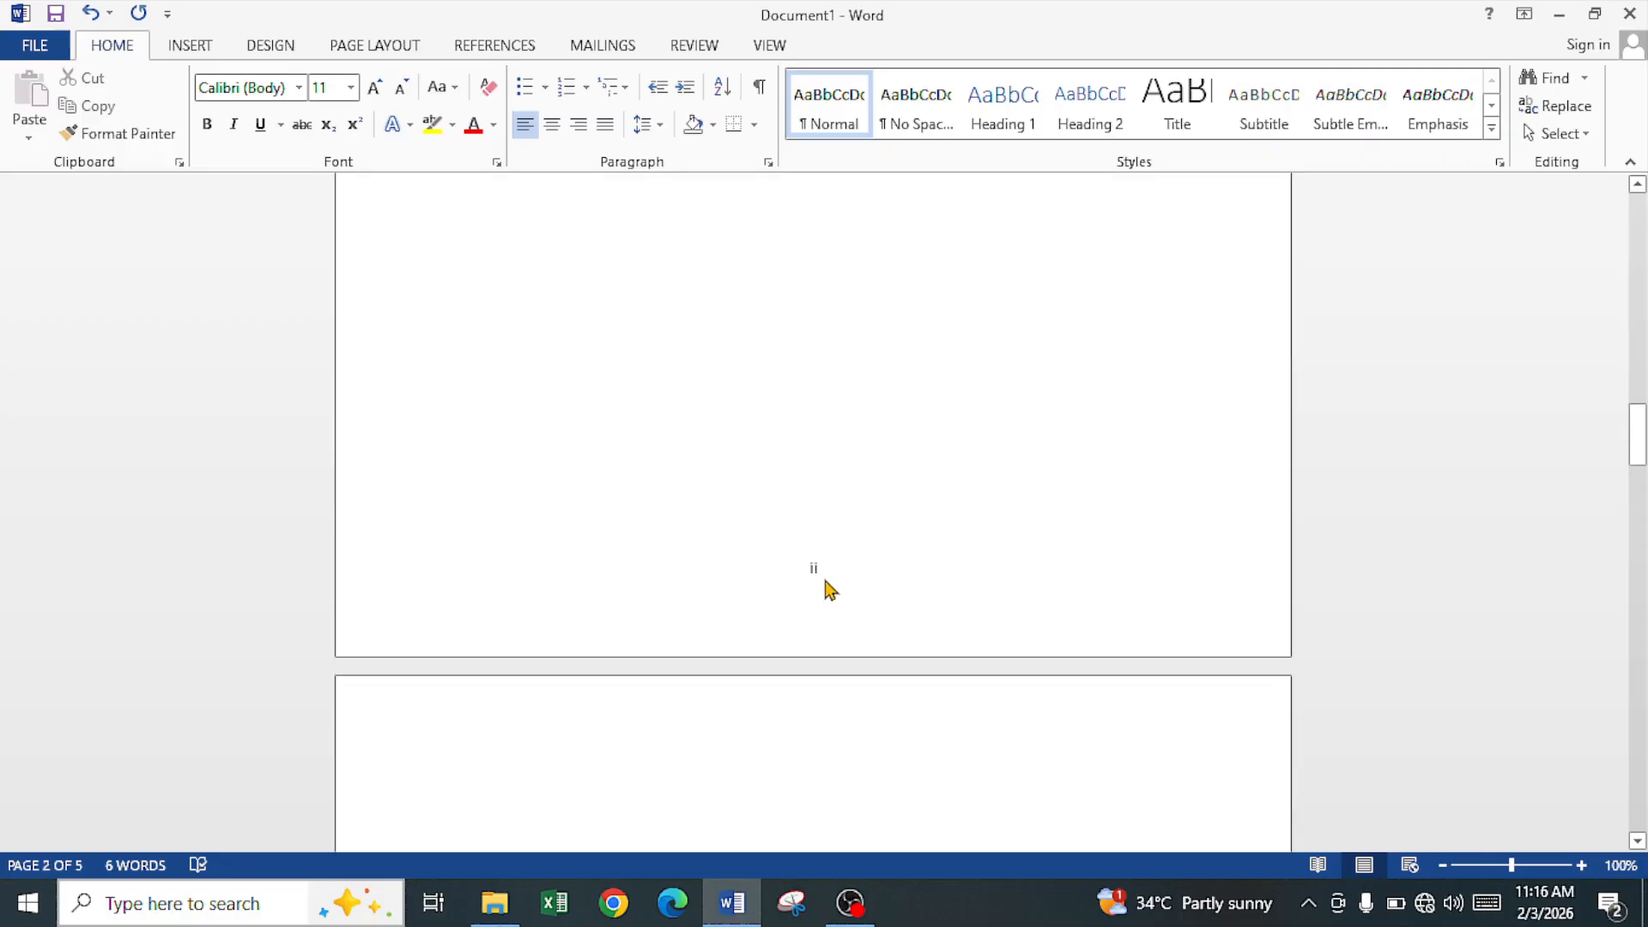
scroll(828, 549, down, 8)
scroll(798, 618, up, 5)
double_click(779, 721)
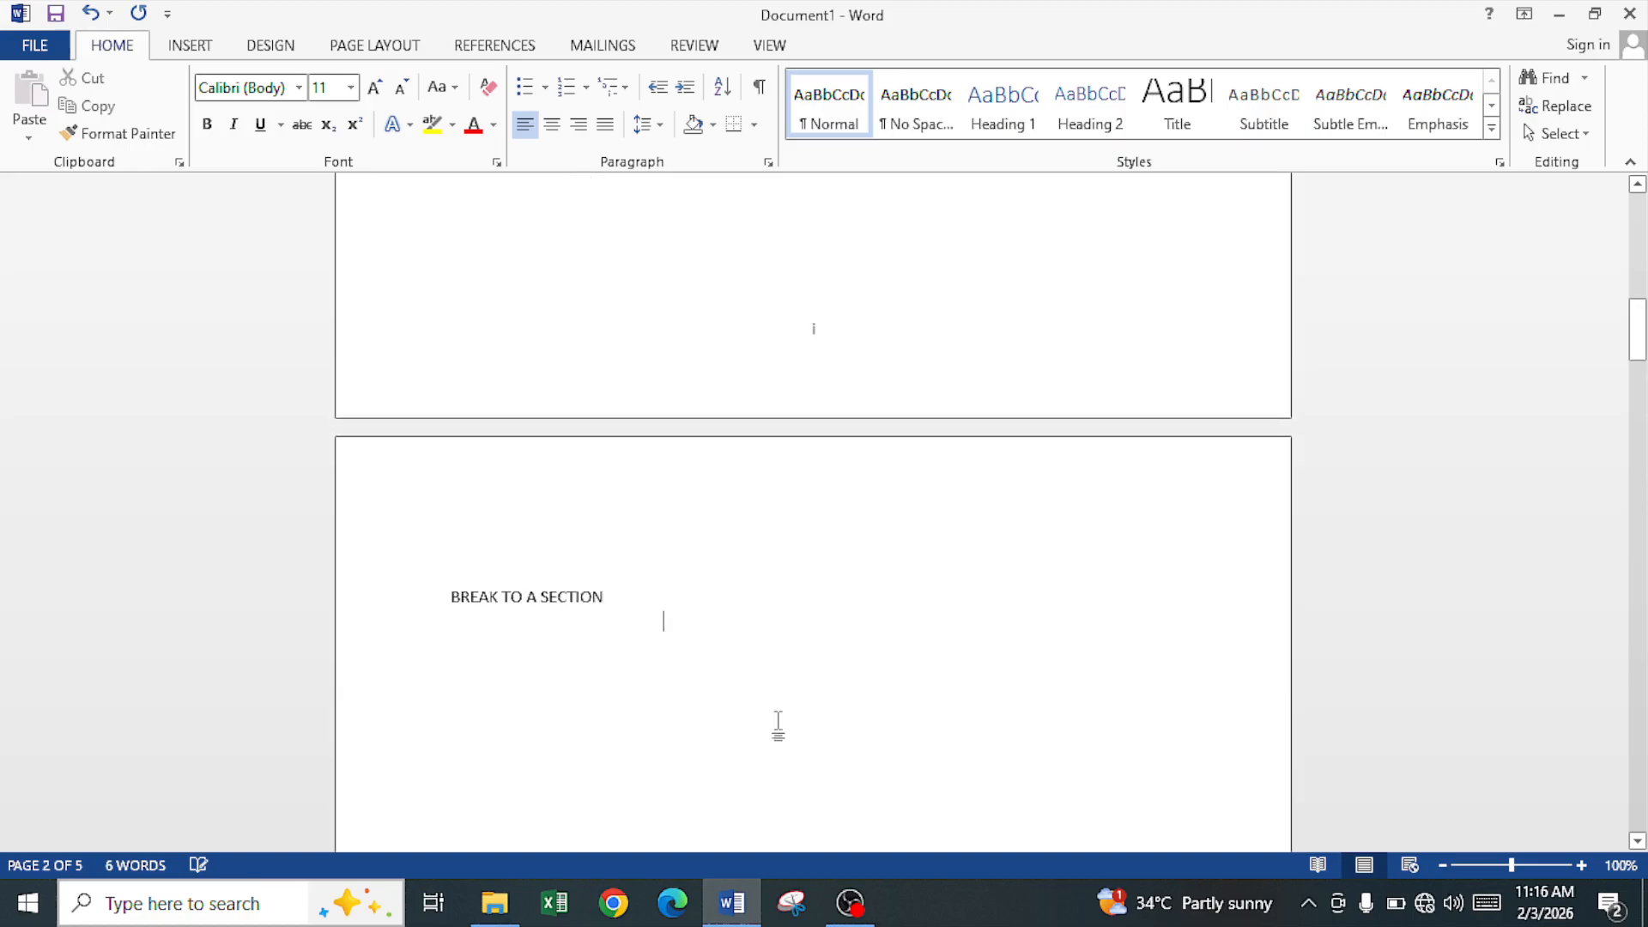
scroll(780, 716, up, 3)
scroll(802, 773, down, 15)
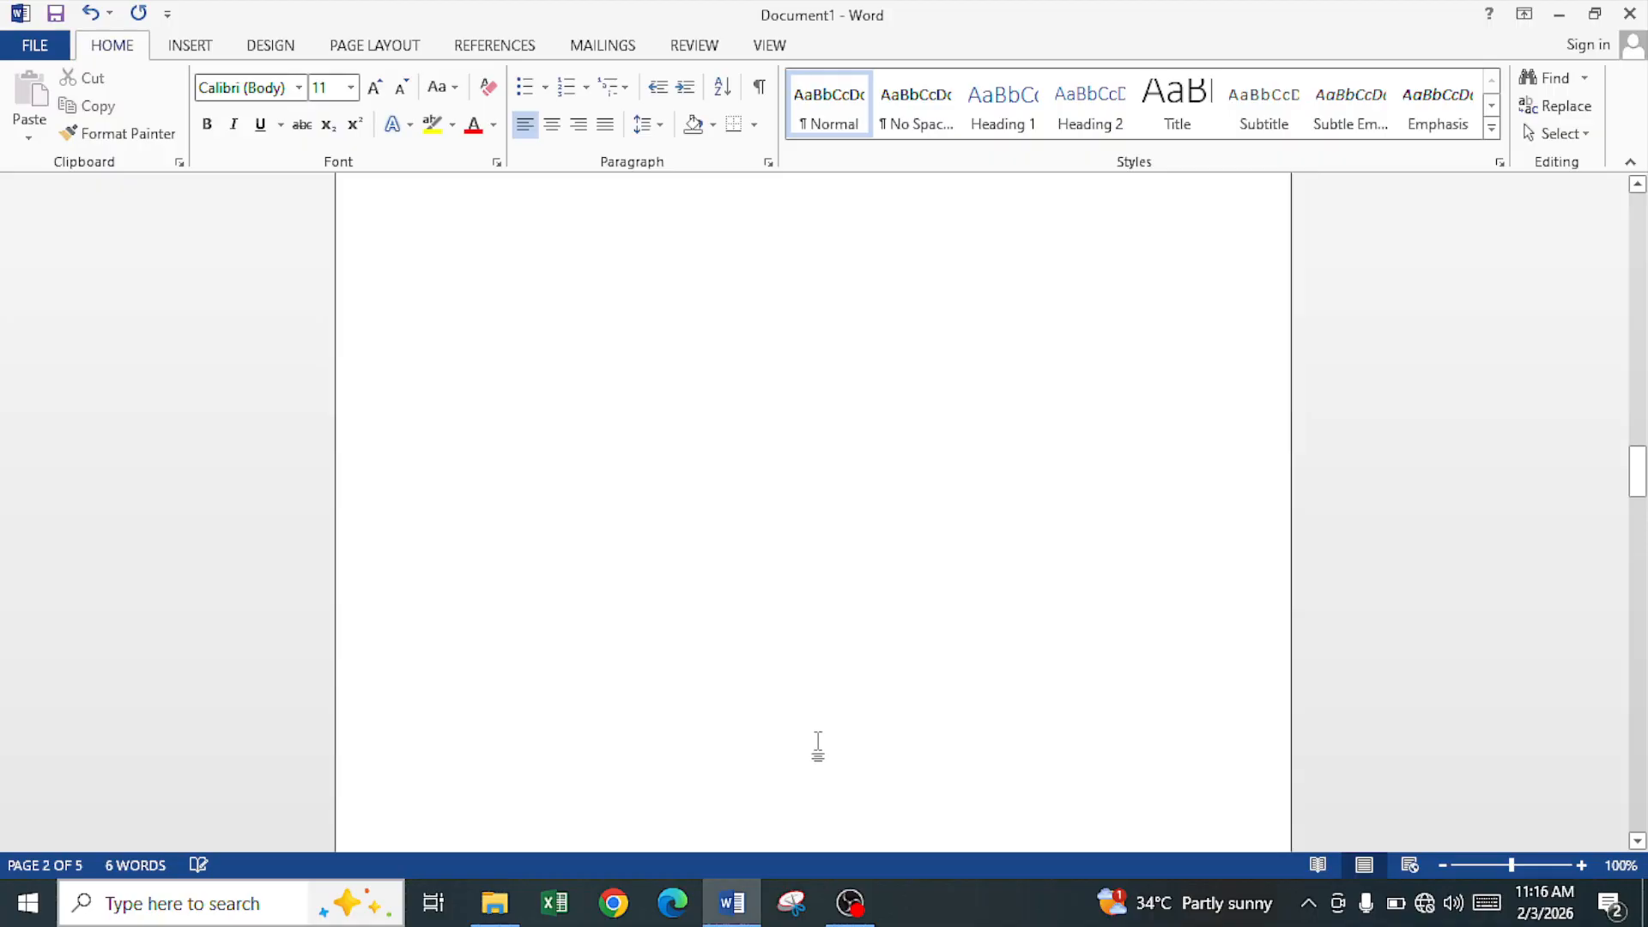
scroll(817, 745, down, 4)
scroll(819, 567, down, 16)
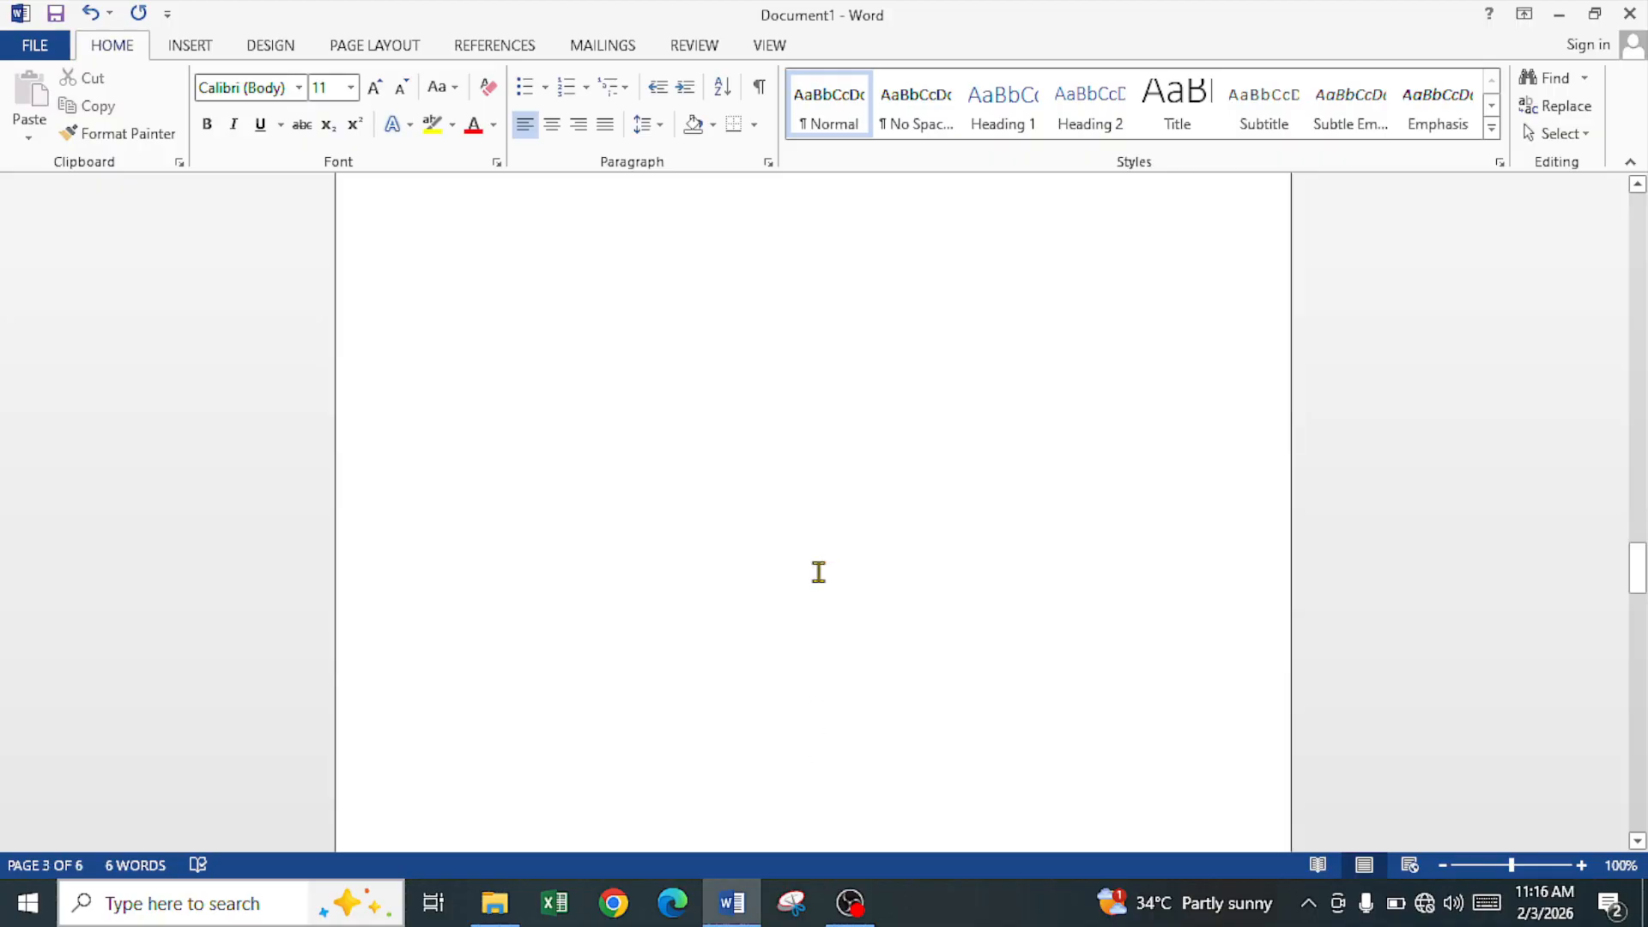
scroll(822, 586, down, 5)
Examine the available break types and paper sizes for the document.
click(372, 47)
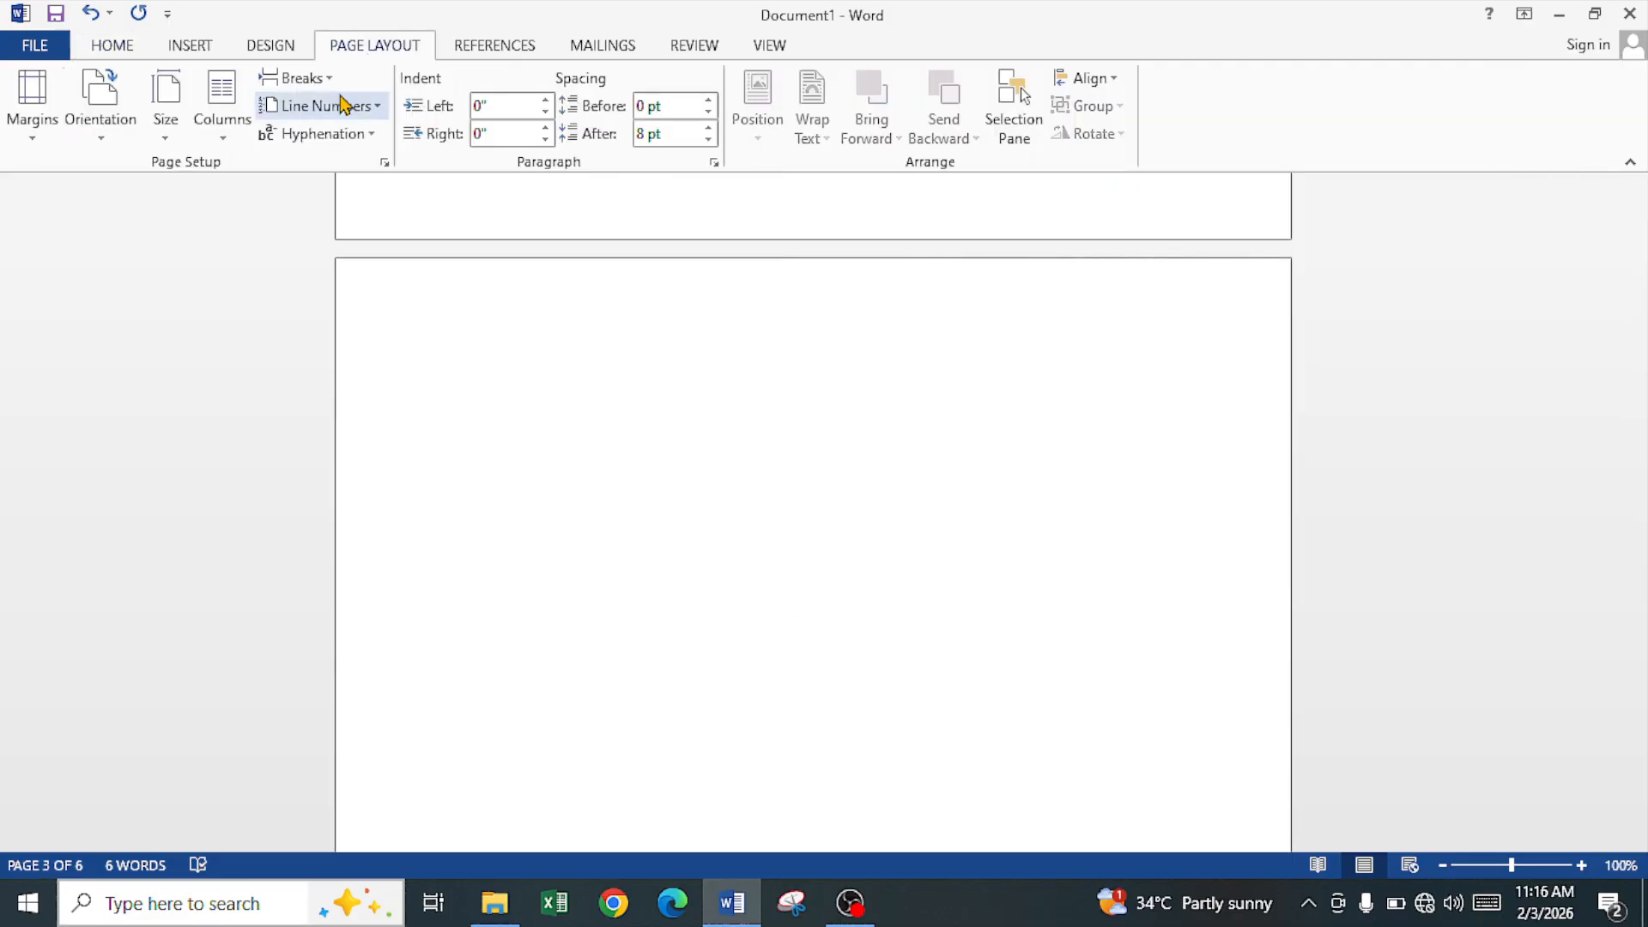
click(296, 78)
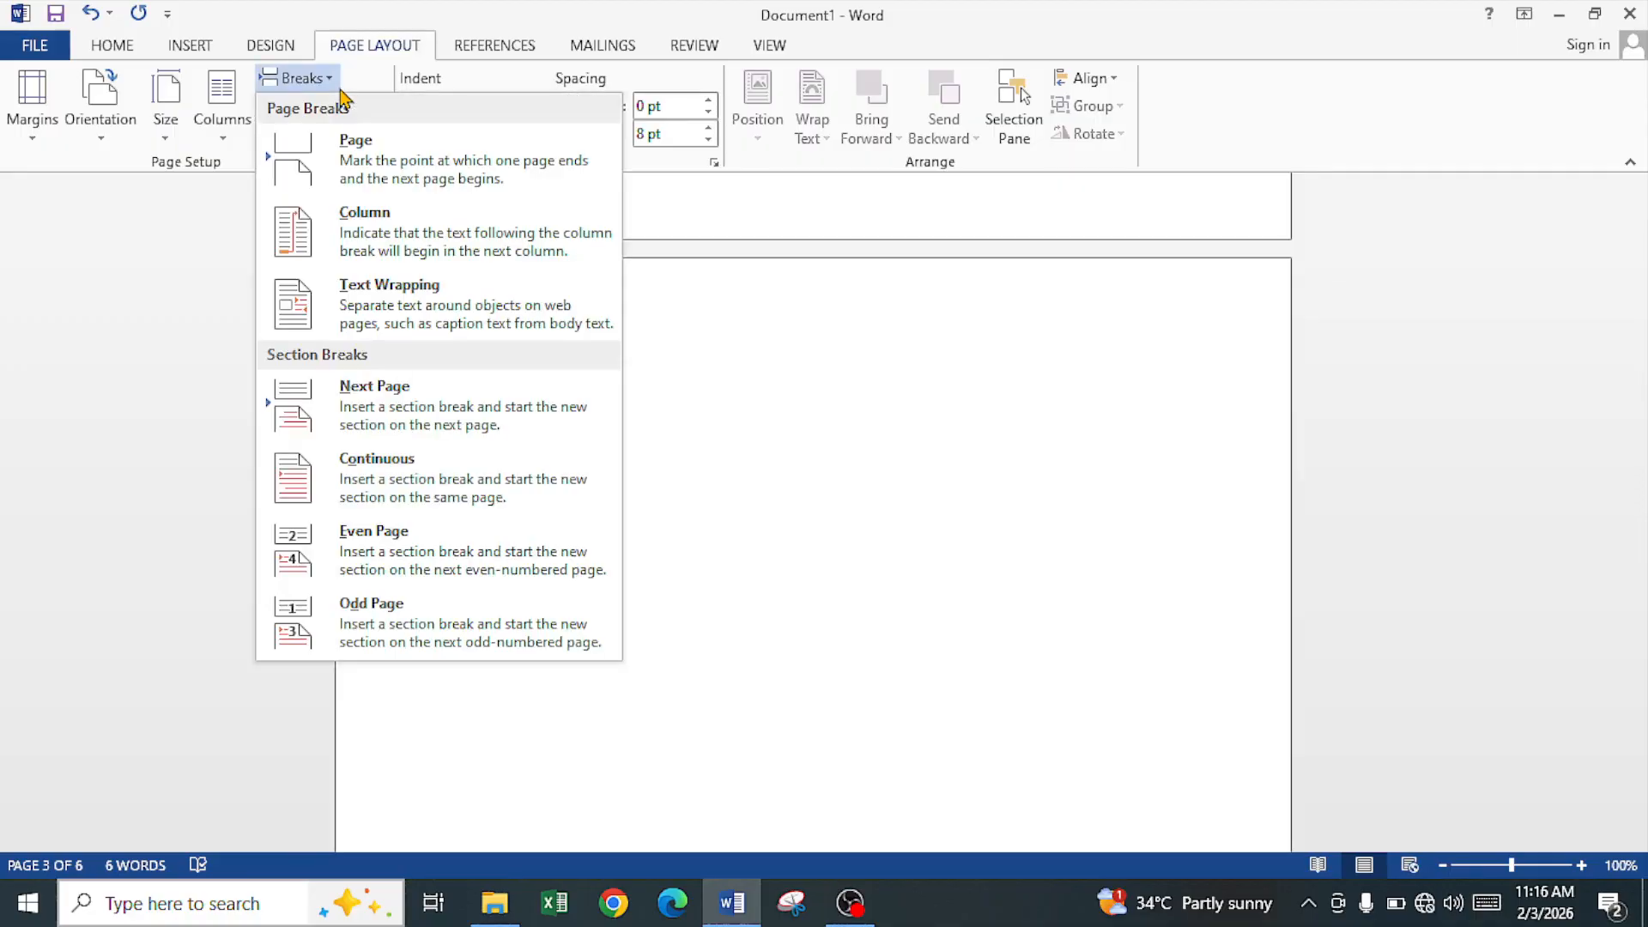
click(338, 87)
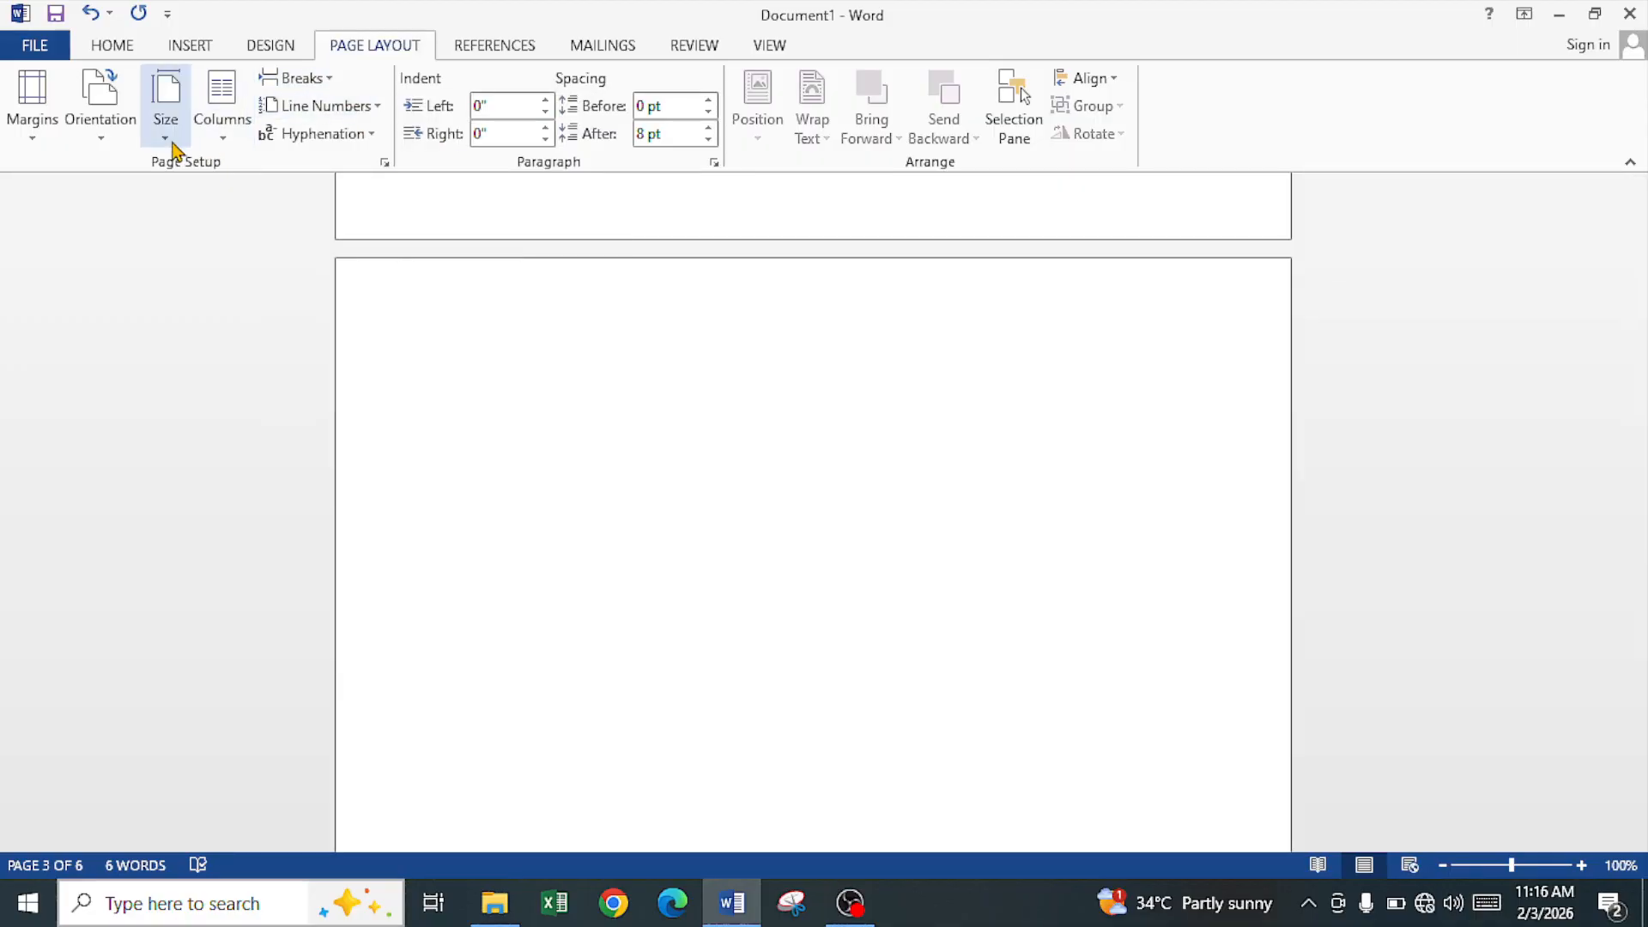
click(173, 144)
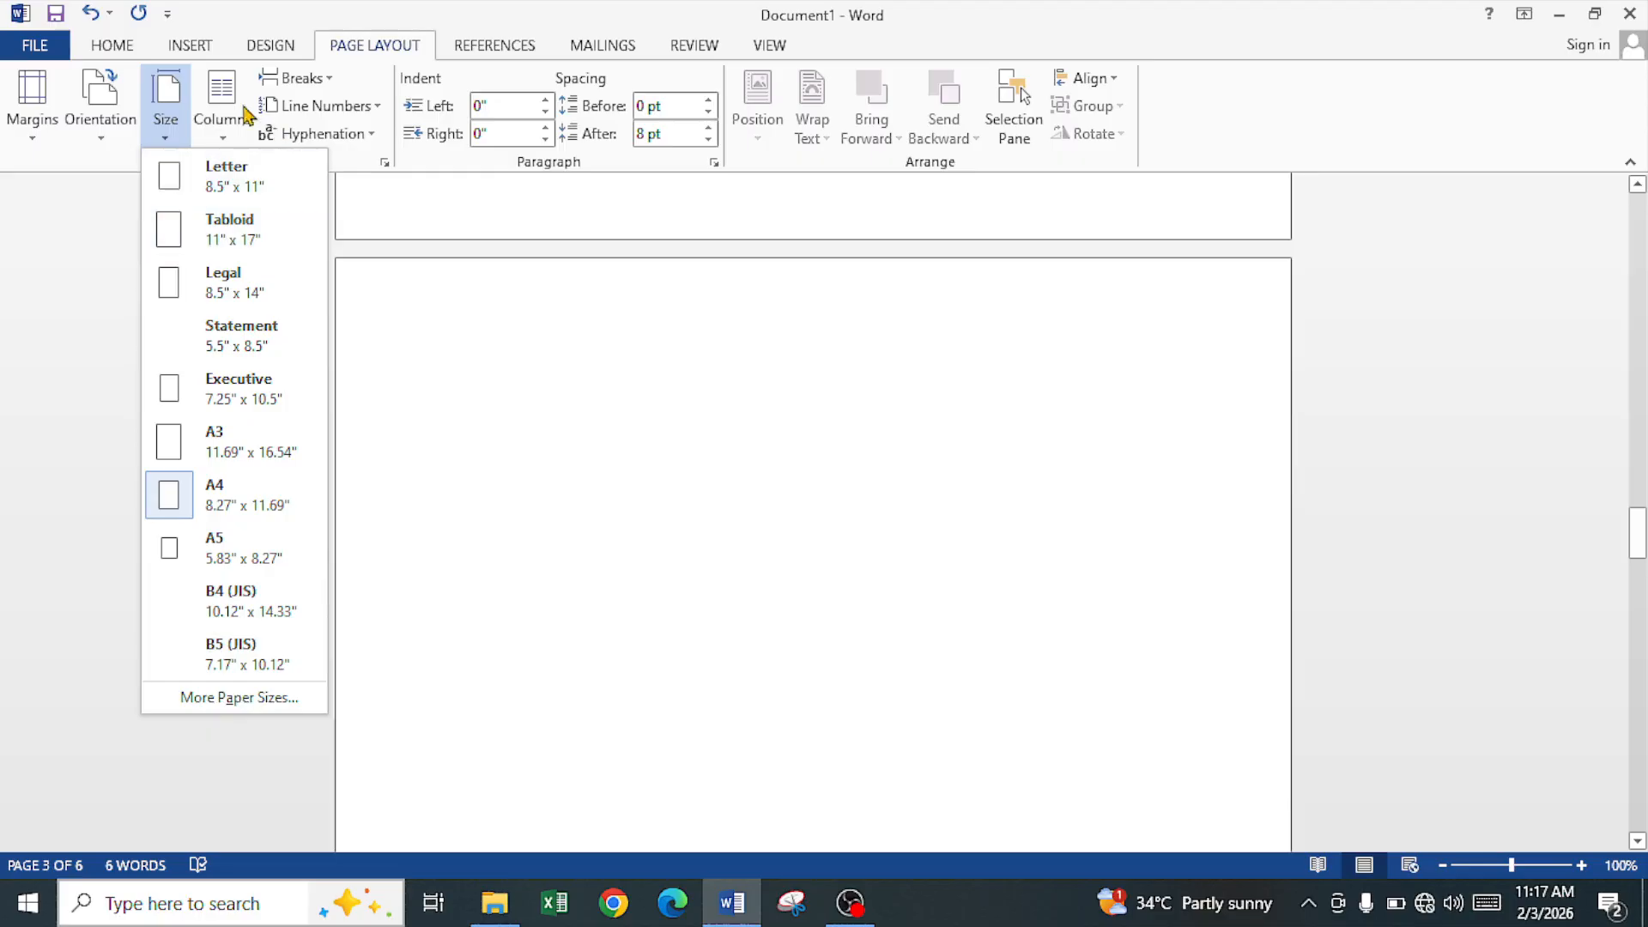
click(223, 103)
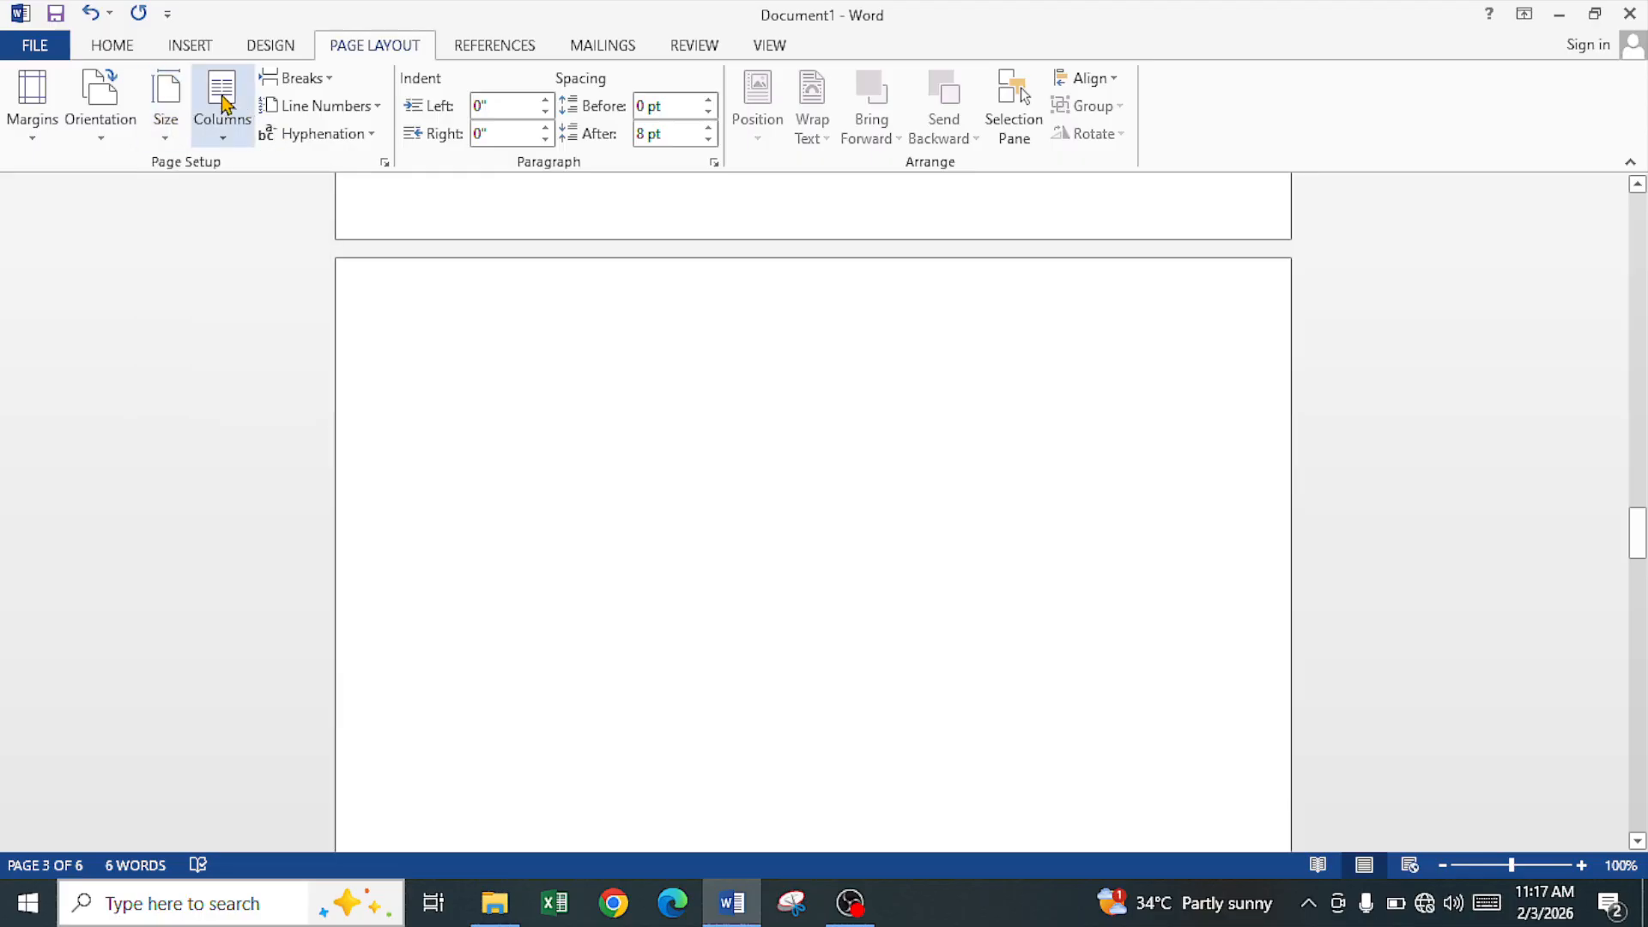
Paste the copied COLUMN 1 COLUMN 2 sample text onto the empty page after Section 1.
click(222, 140)
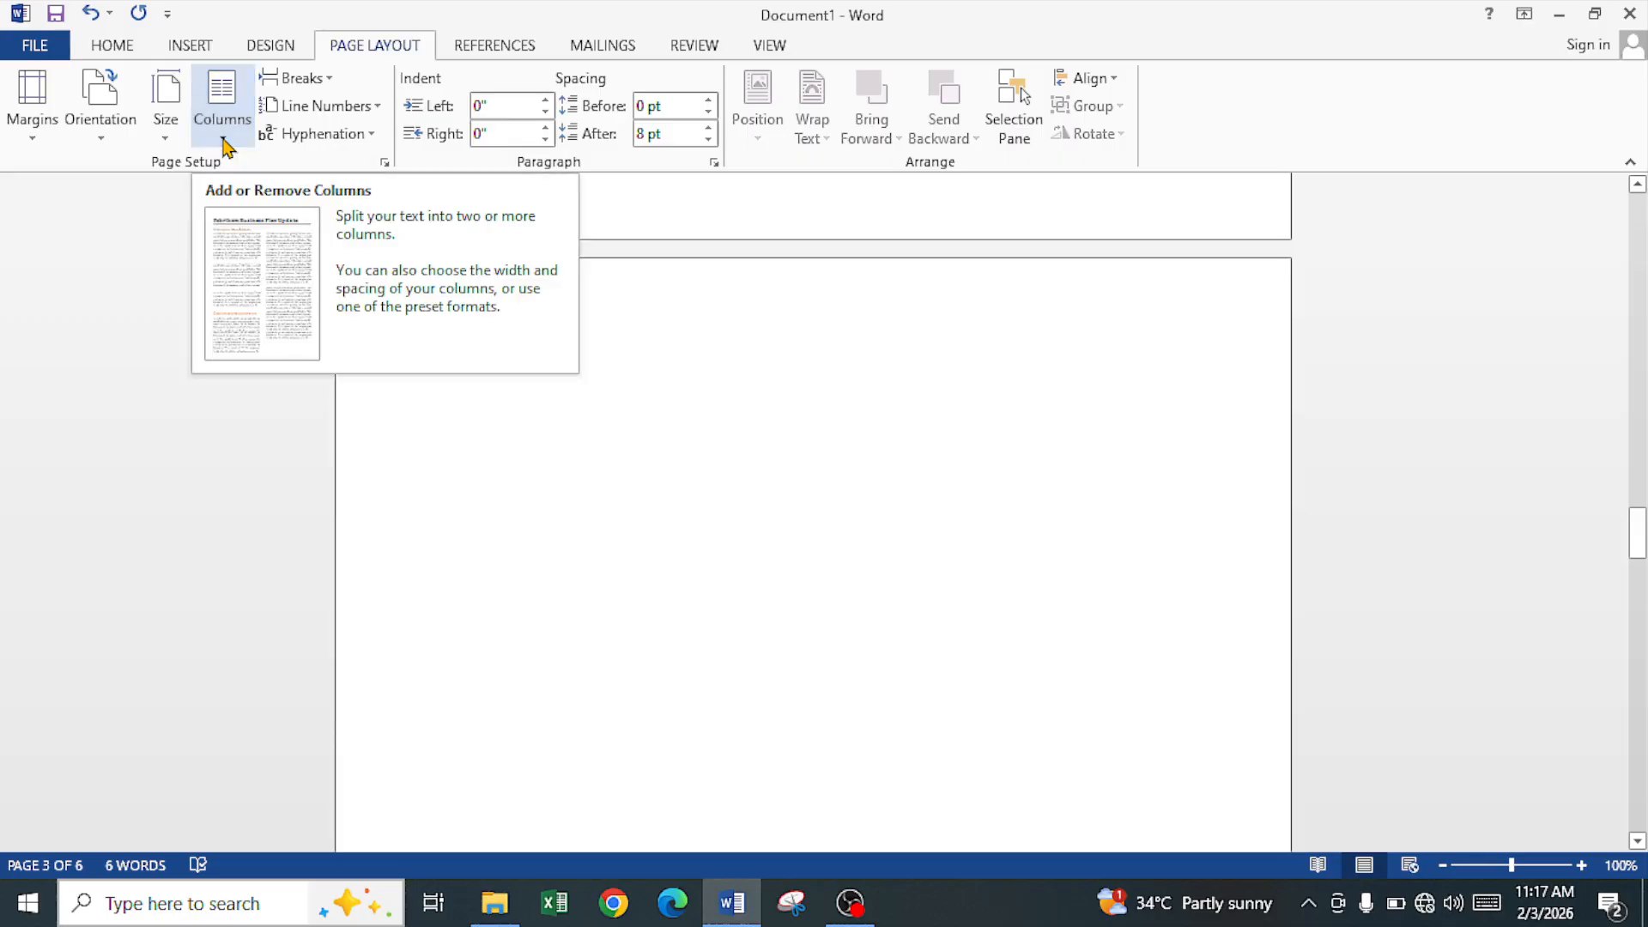
key(ctrl+v)
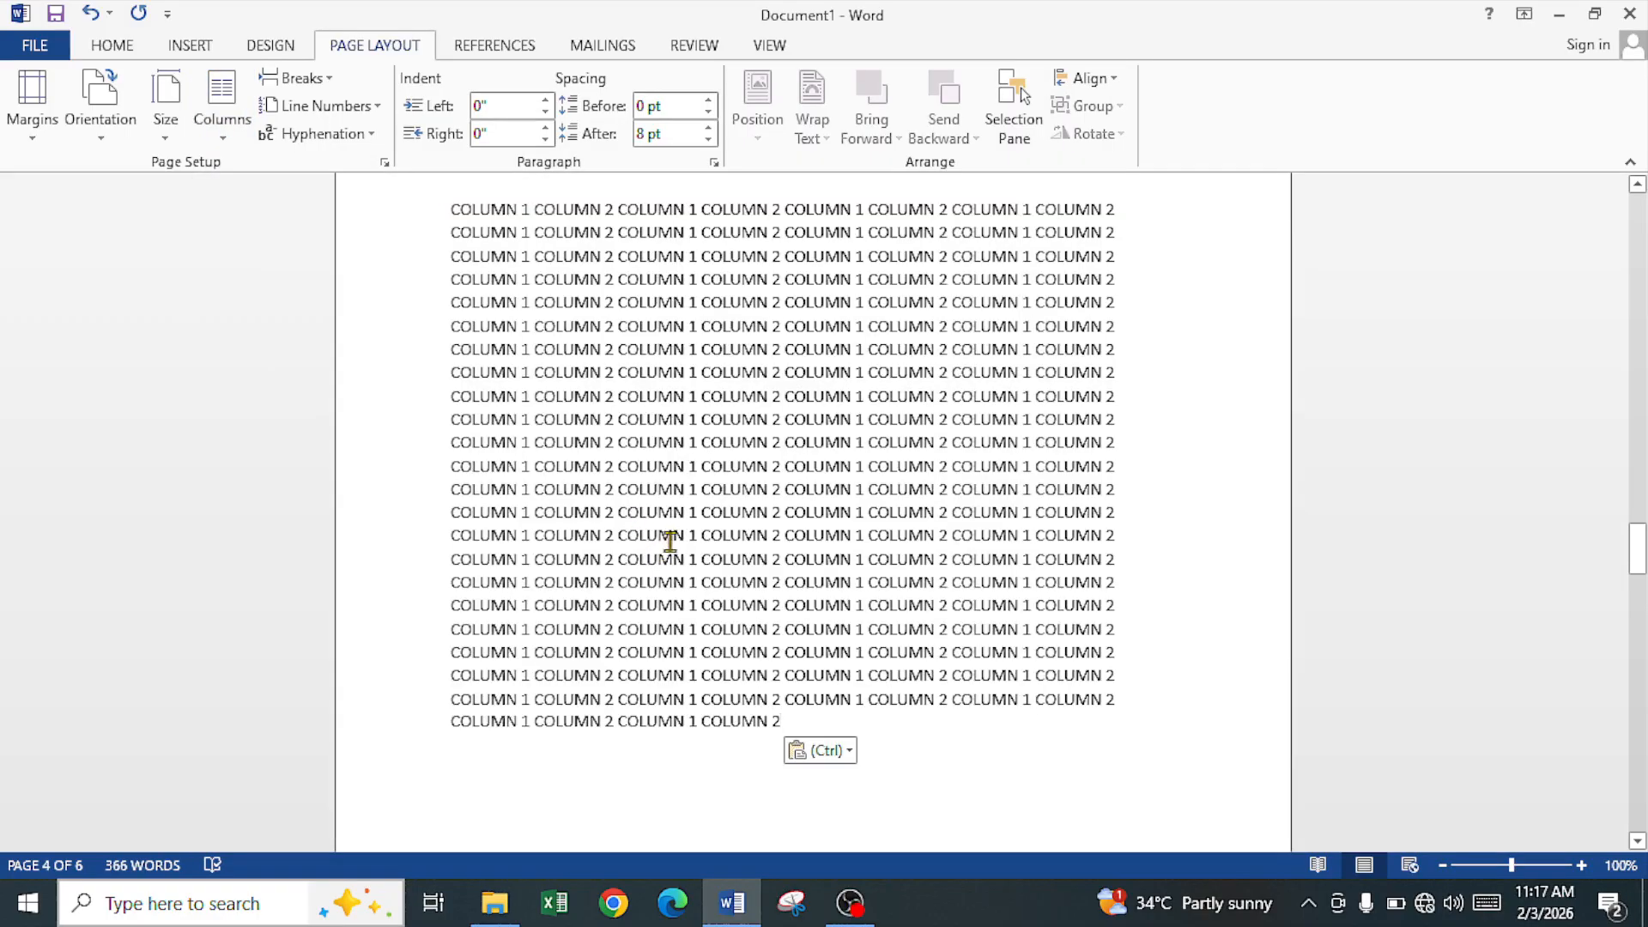
scroll(660, 532, up, 1)
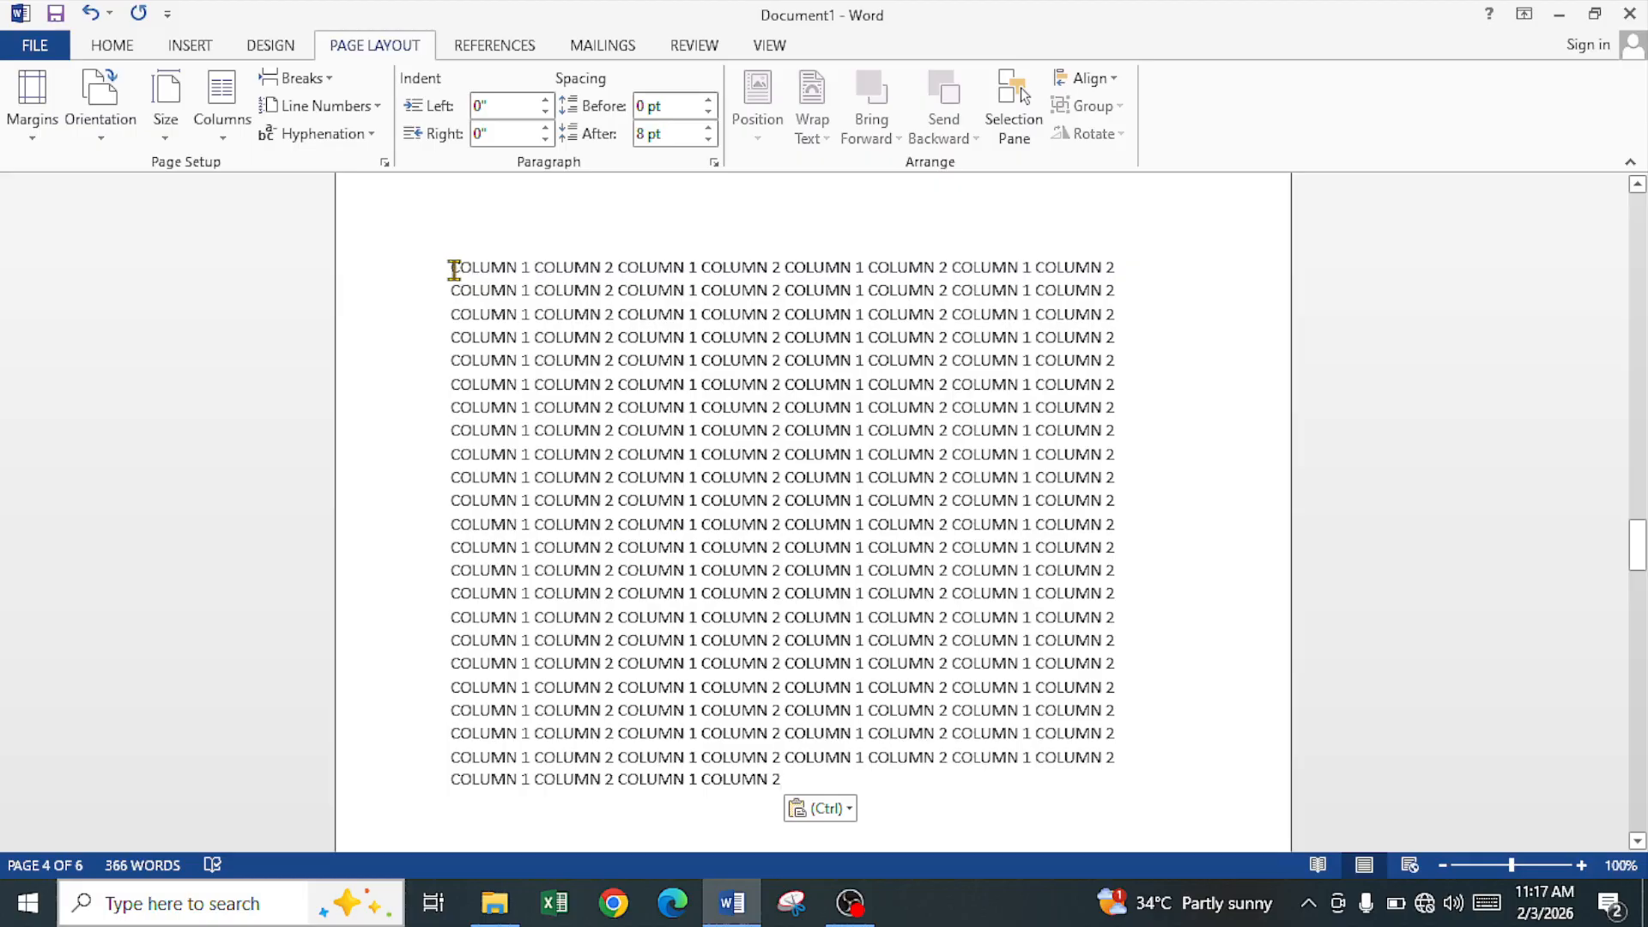
Select all the pasted sample text and split it into two columns, changing it to three columns.
drag(459, 271, 790, 770)
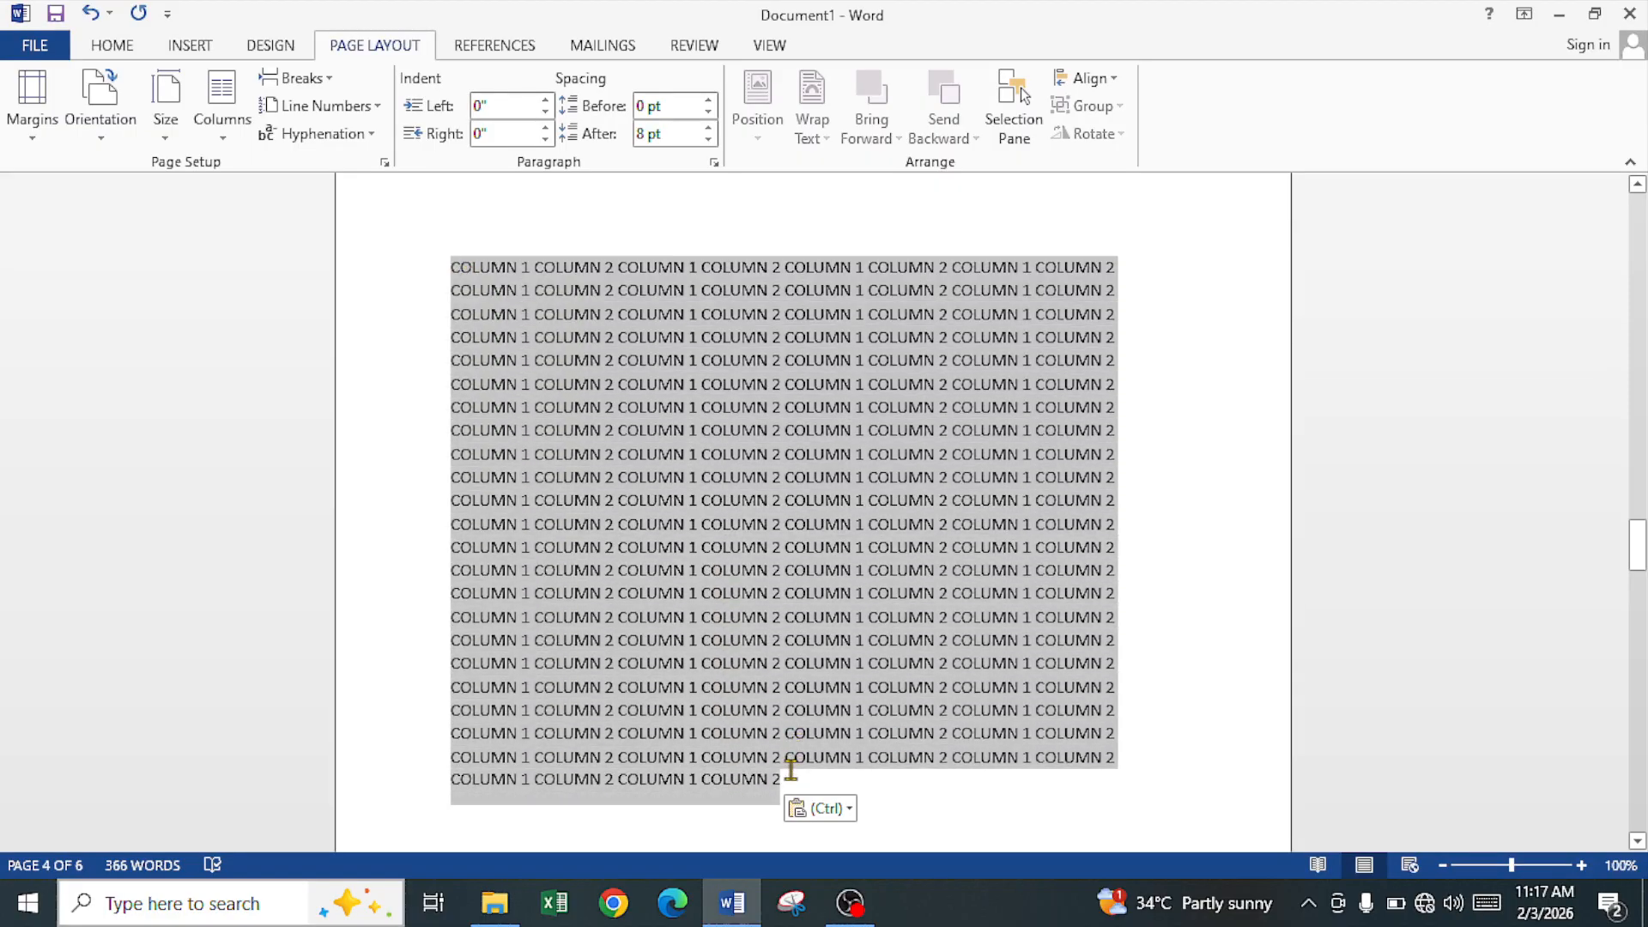
click(470, 251)
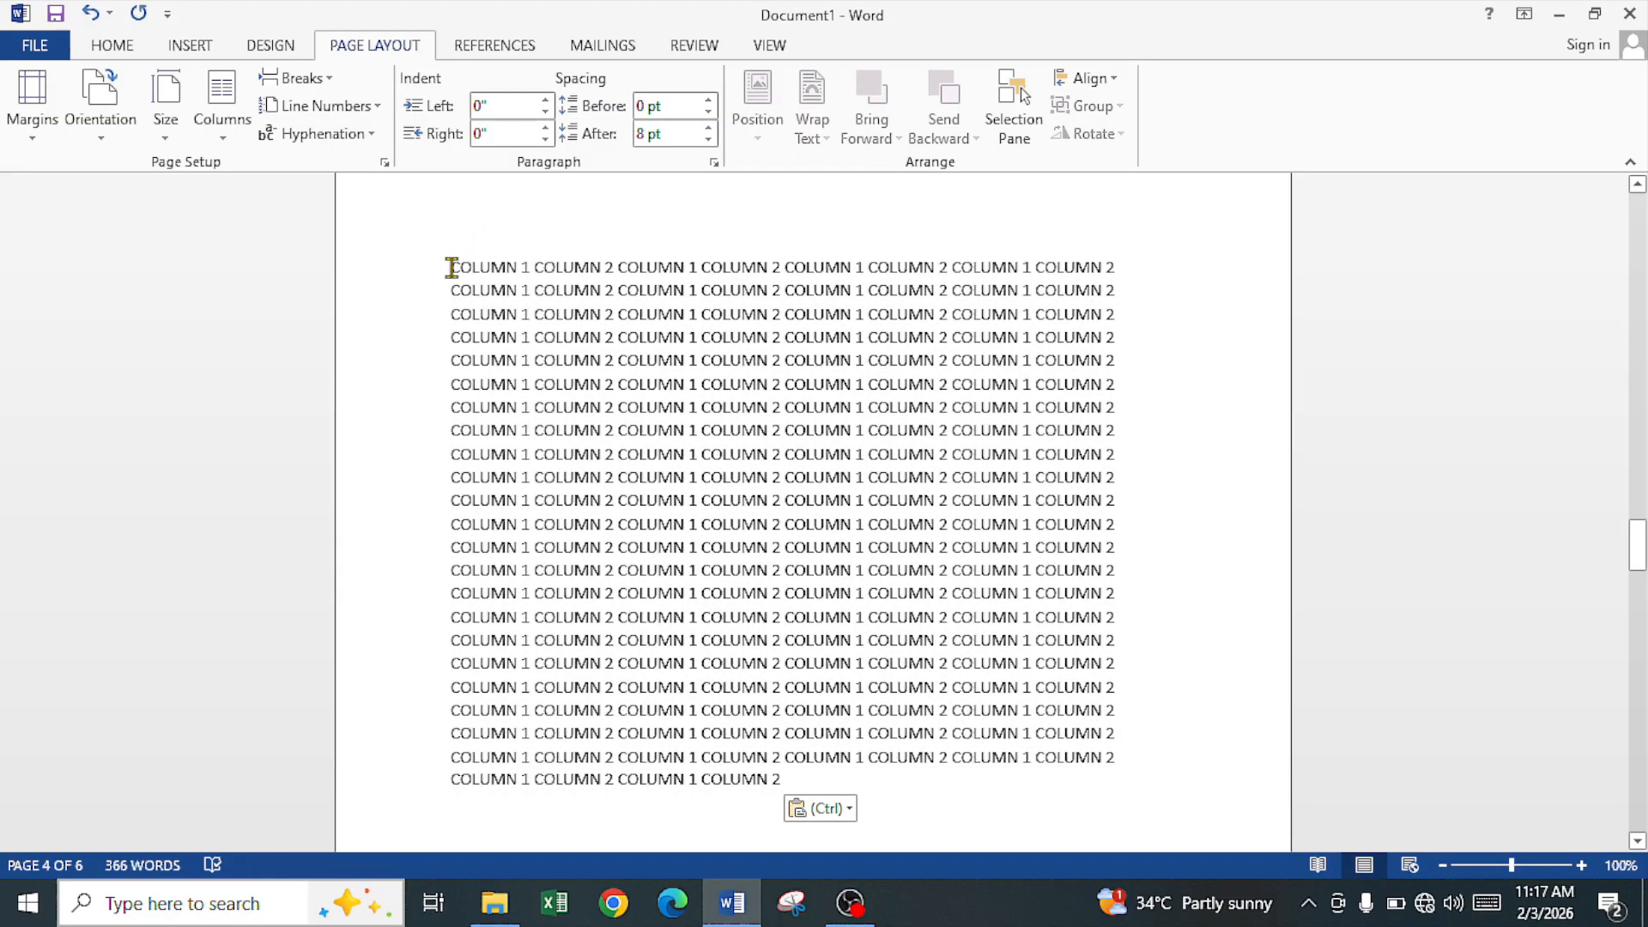
drag(451, 268, 781, 773)
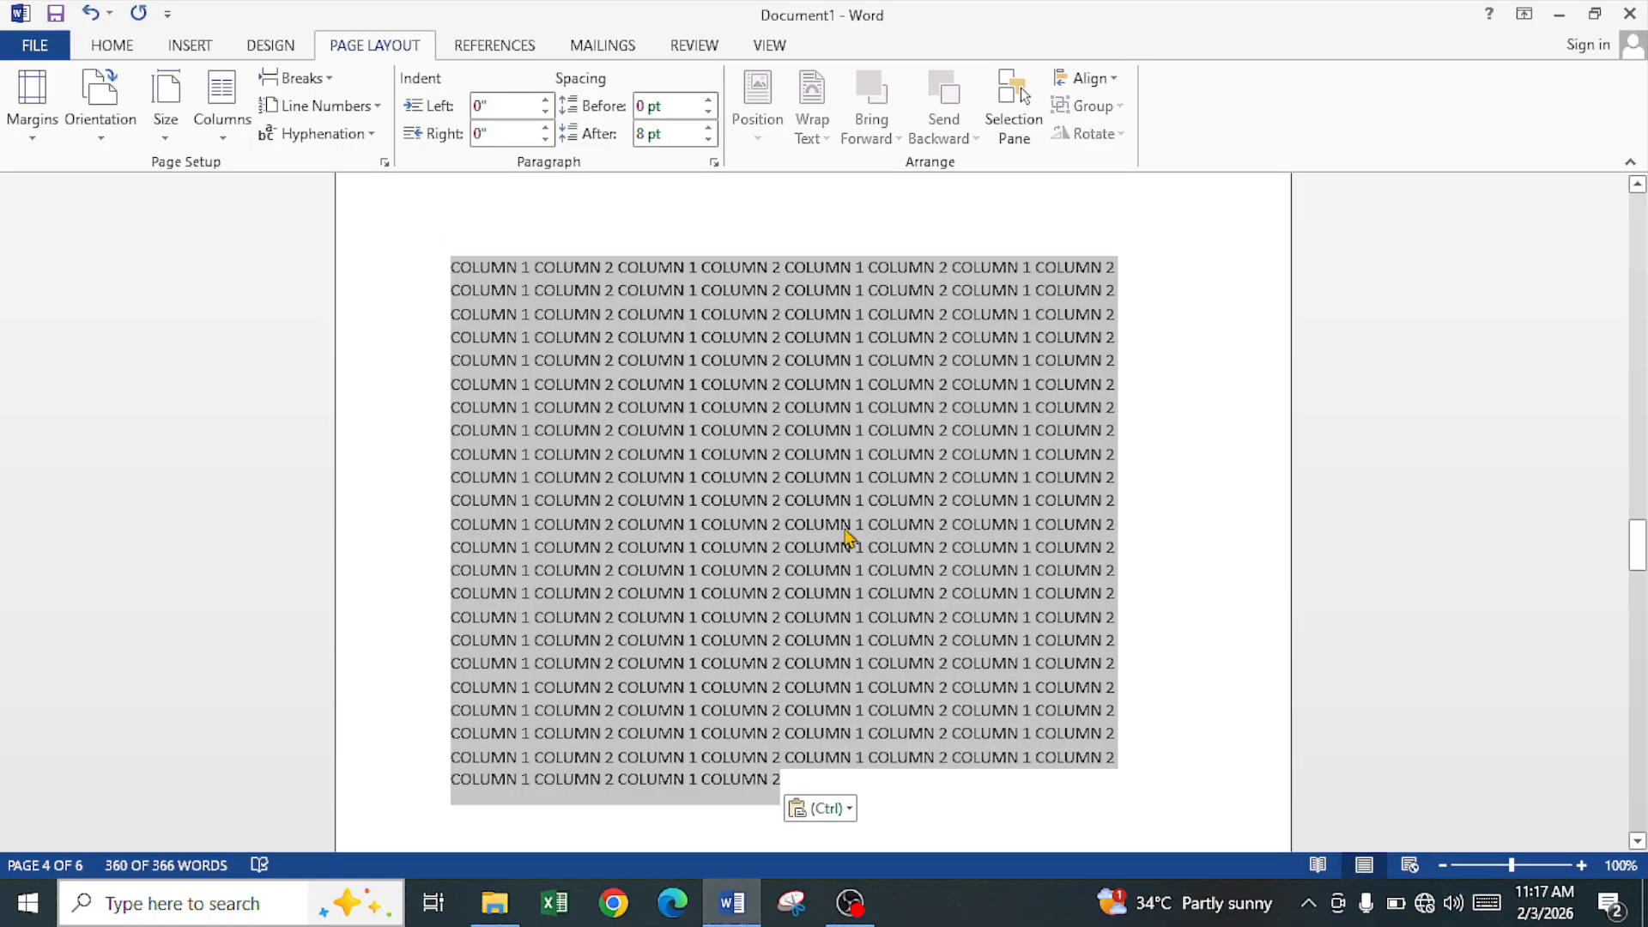
click(230, 144)
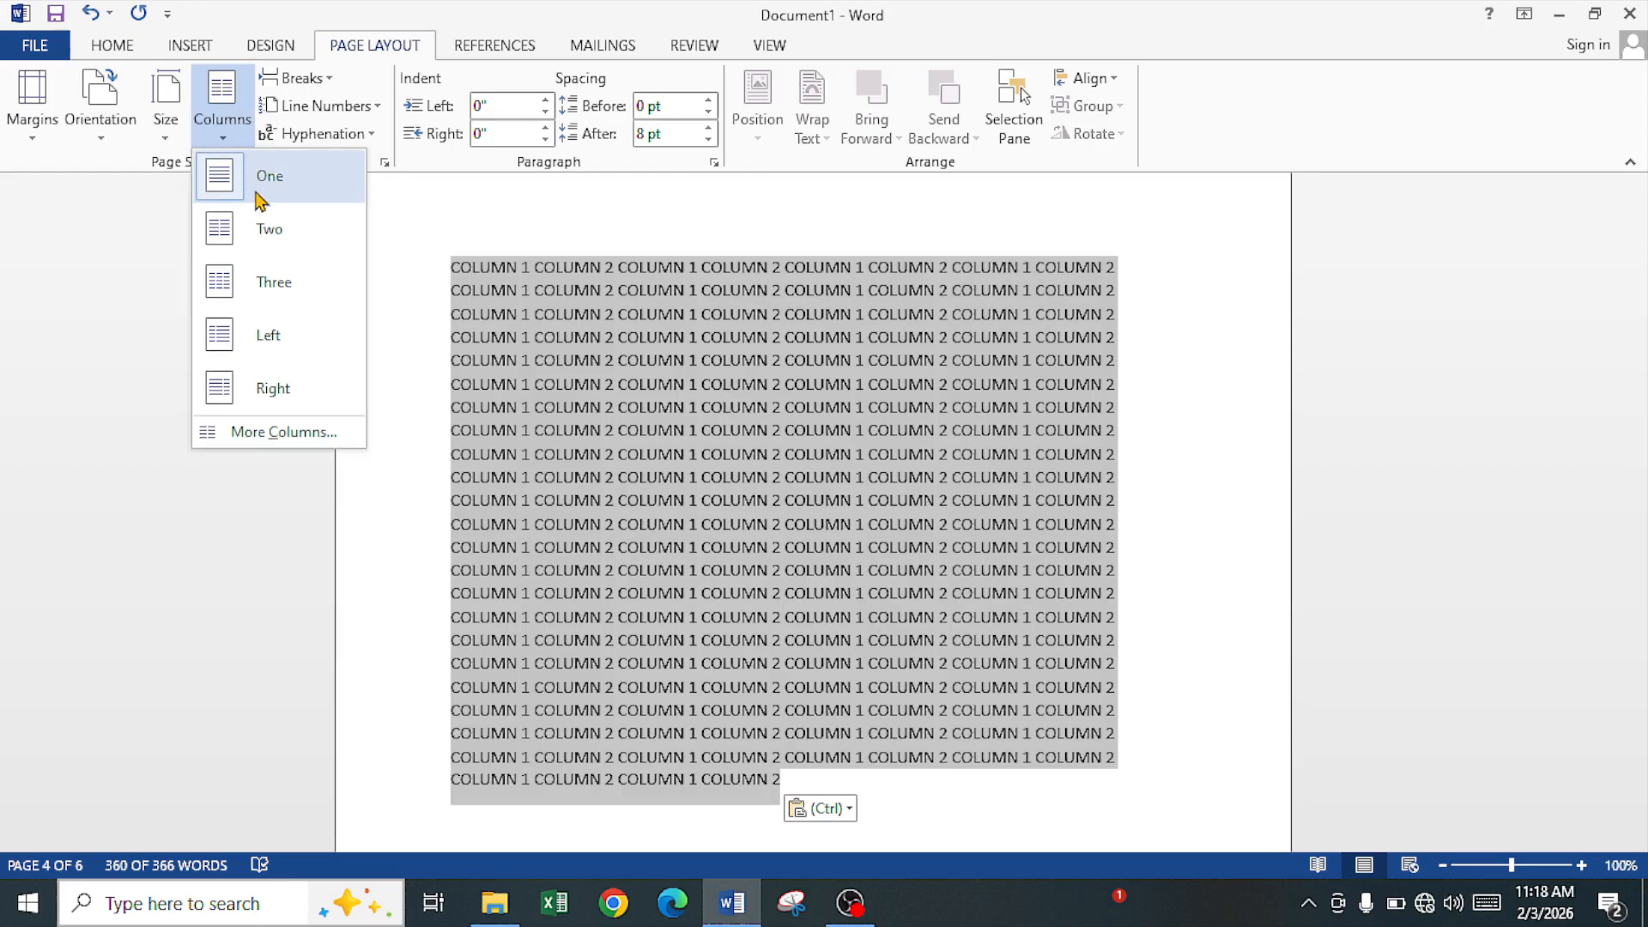
click(296, 240)
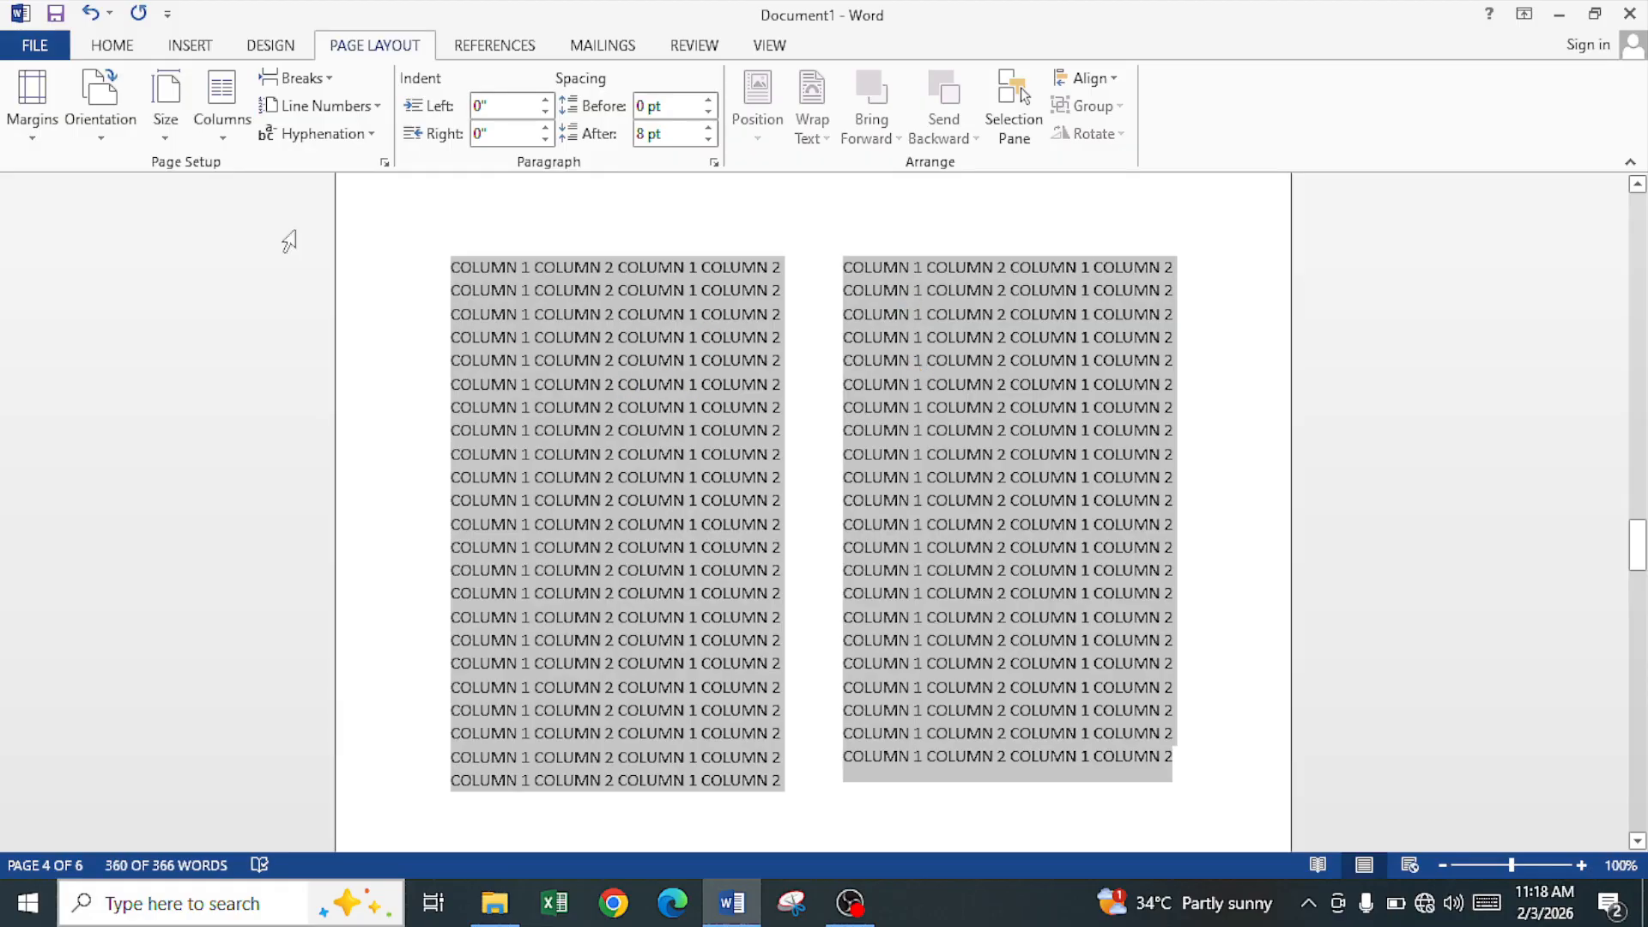
click(225, 125)
click(263, 285)
Apply the Left column preset to the selected text with 0" spacing and a wider first column.
click(224, 120)
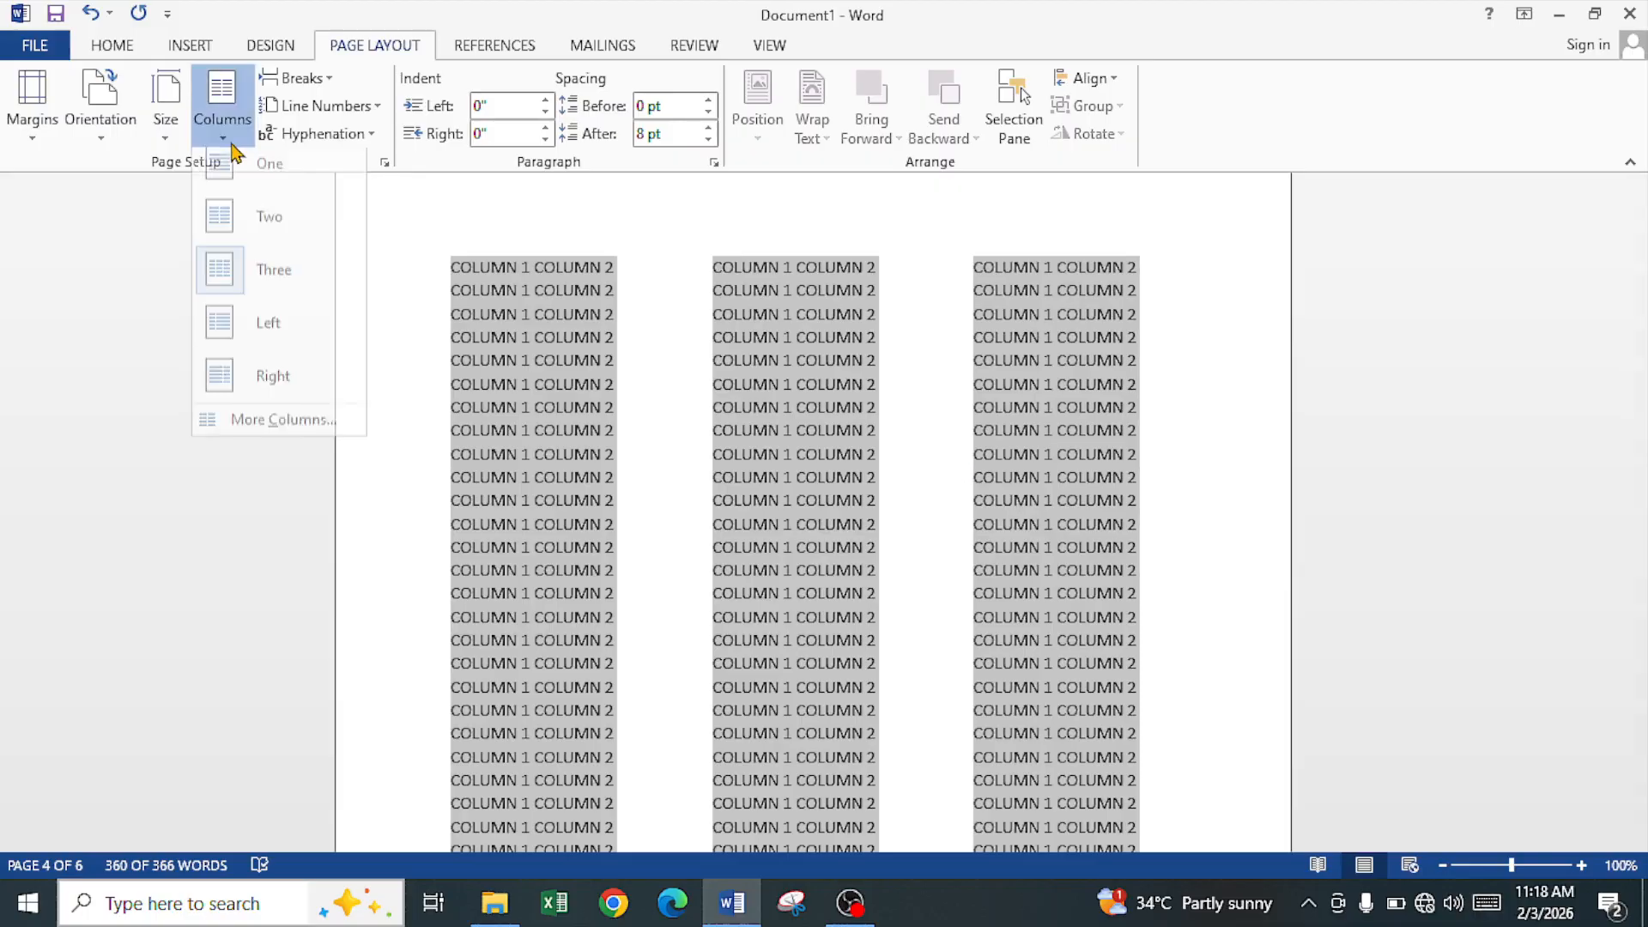
click(283, 435)
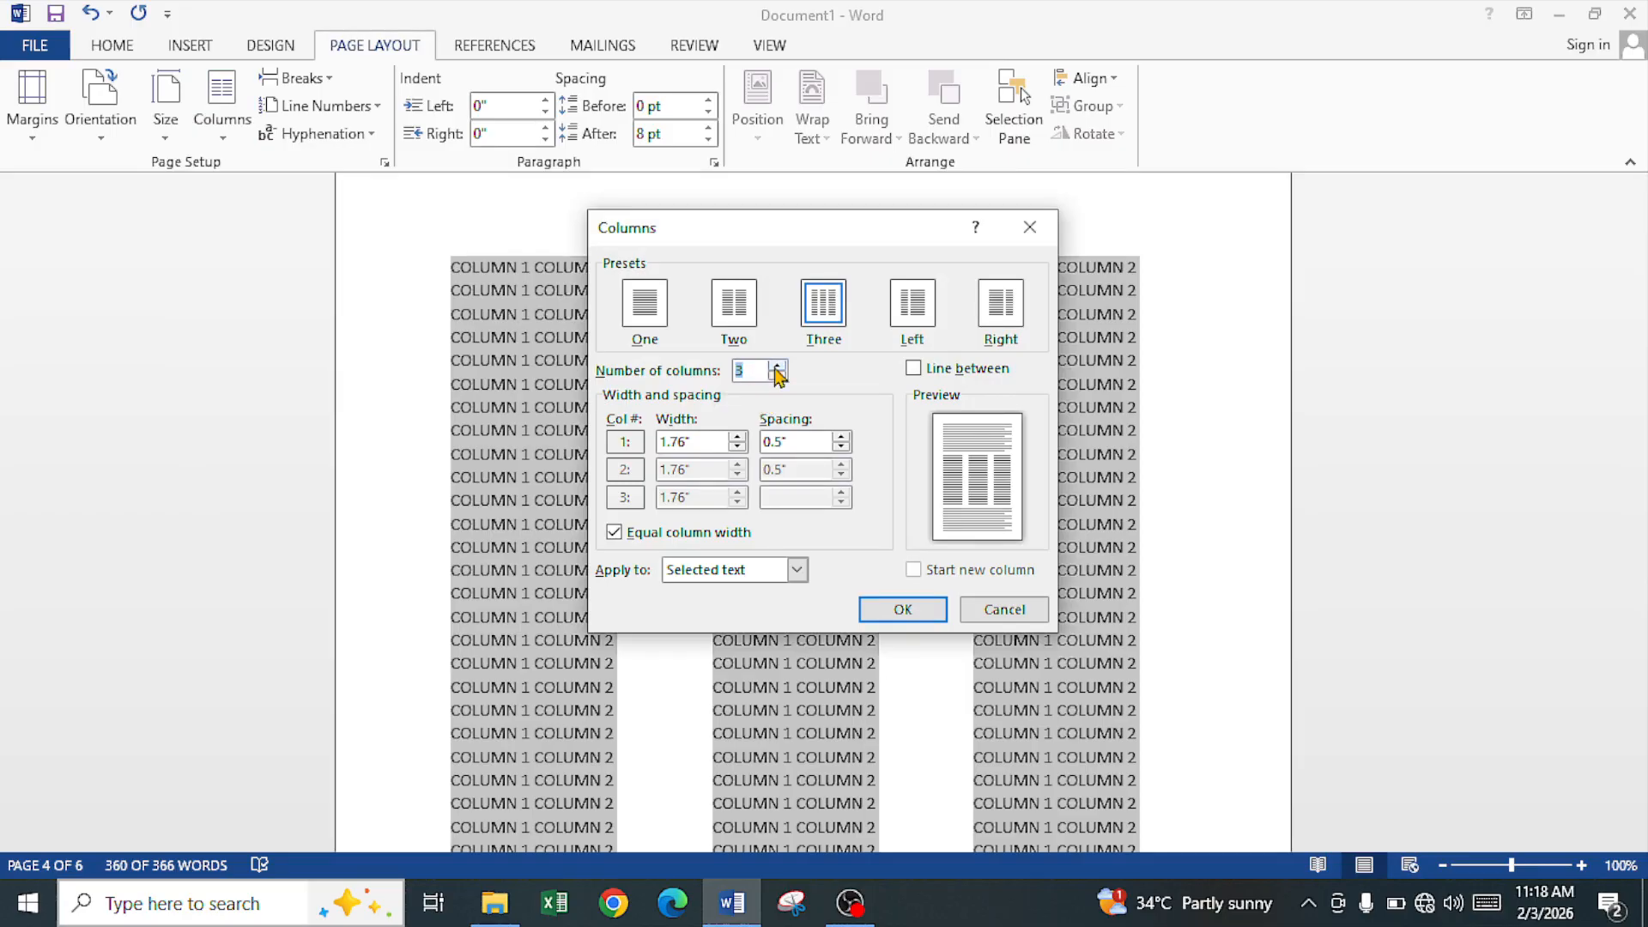
click(777, 366)
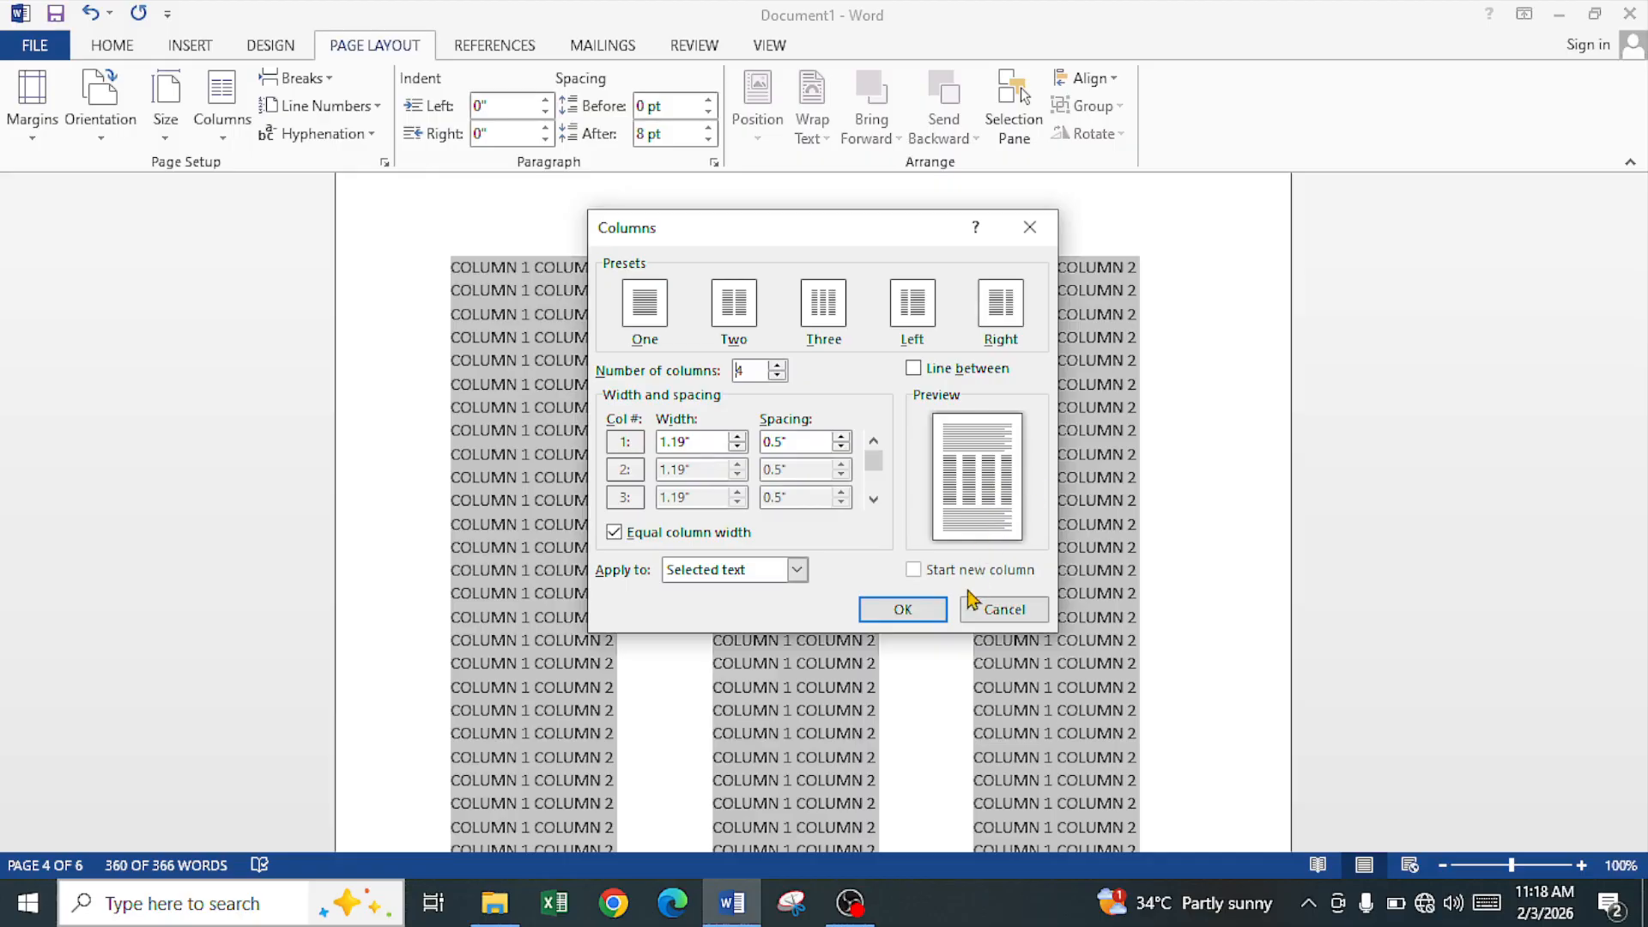
click(913, 305)
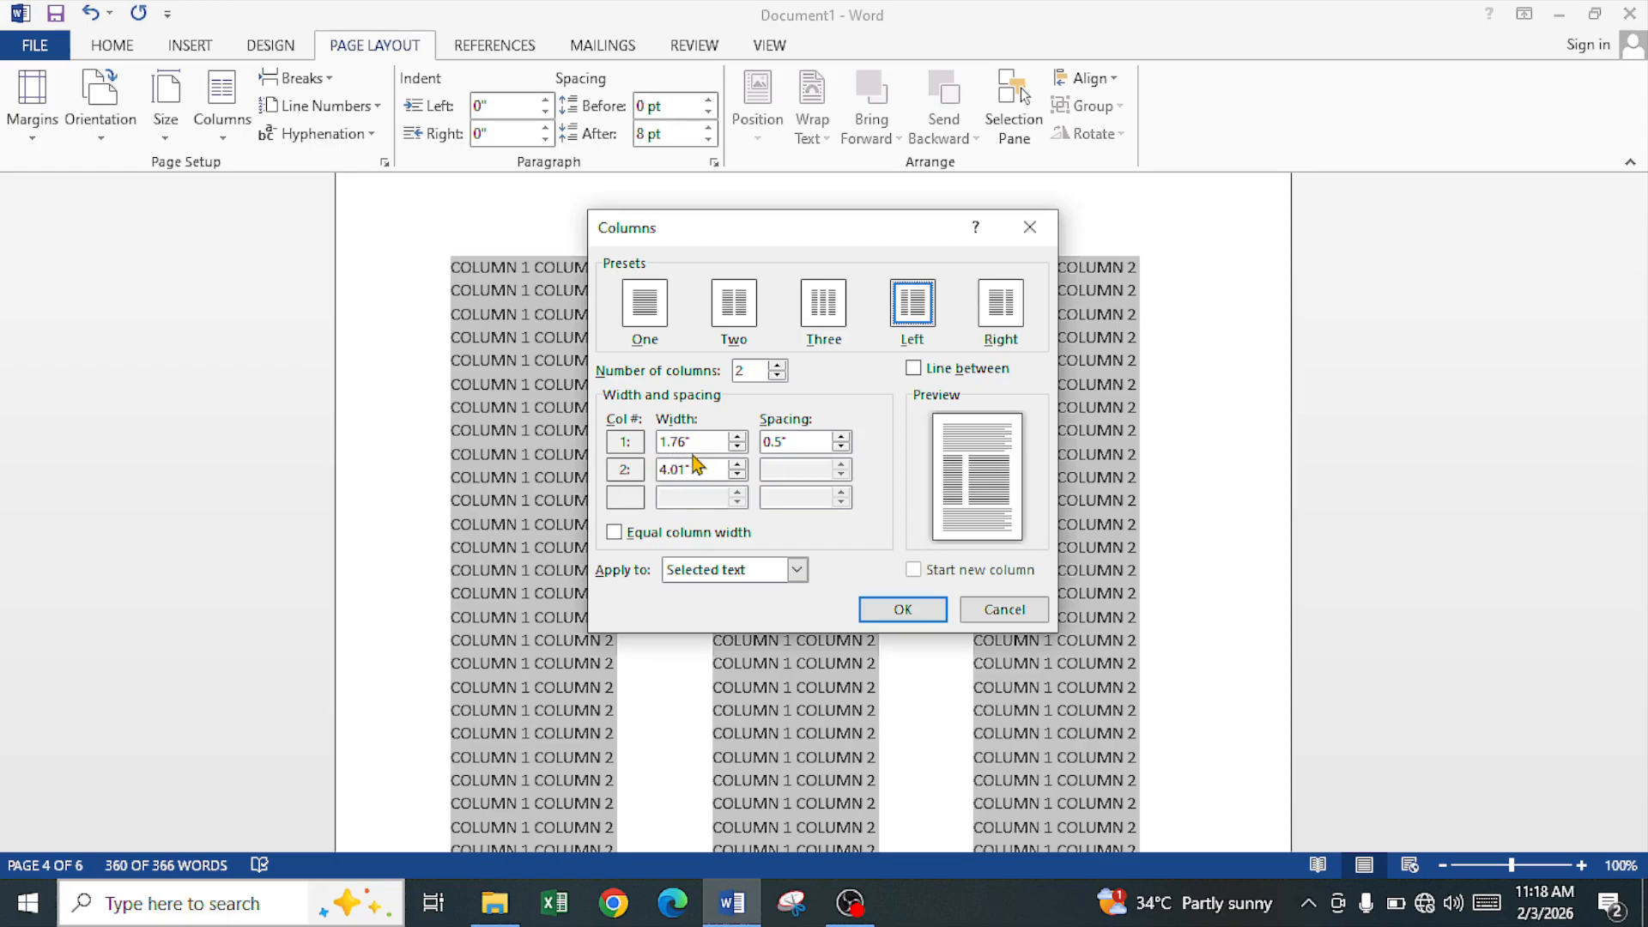
click(840, 447)
click(840, 447)
click(840, 447)
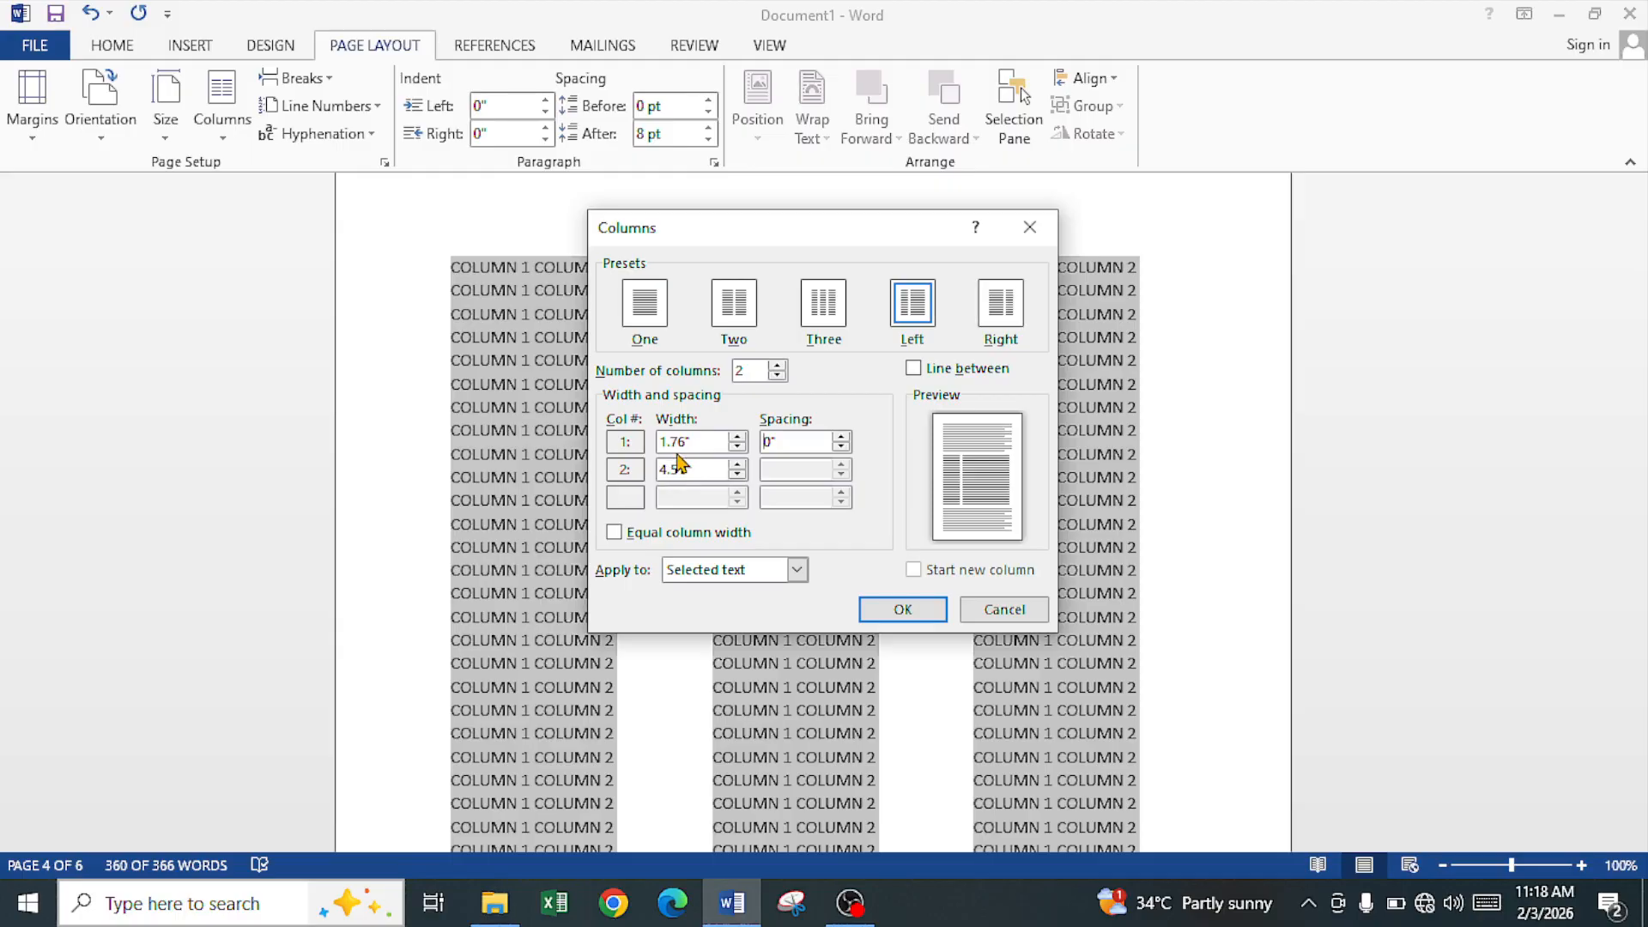
click(737, 437)
click(906, 609)
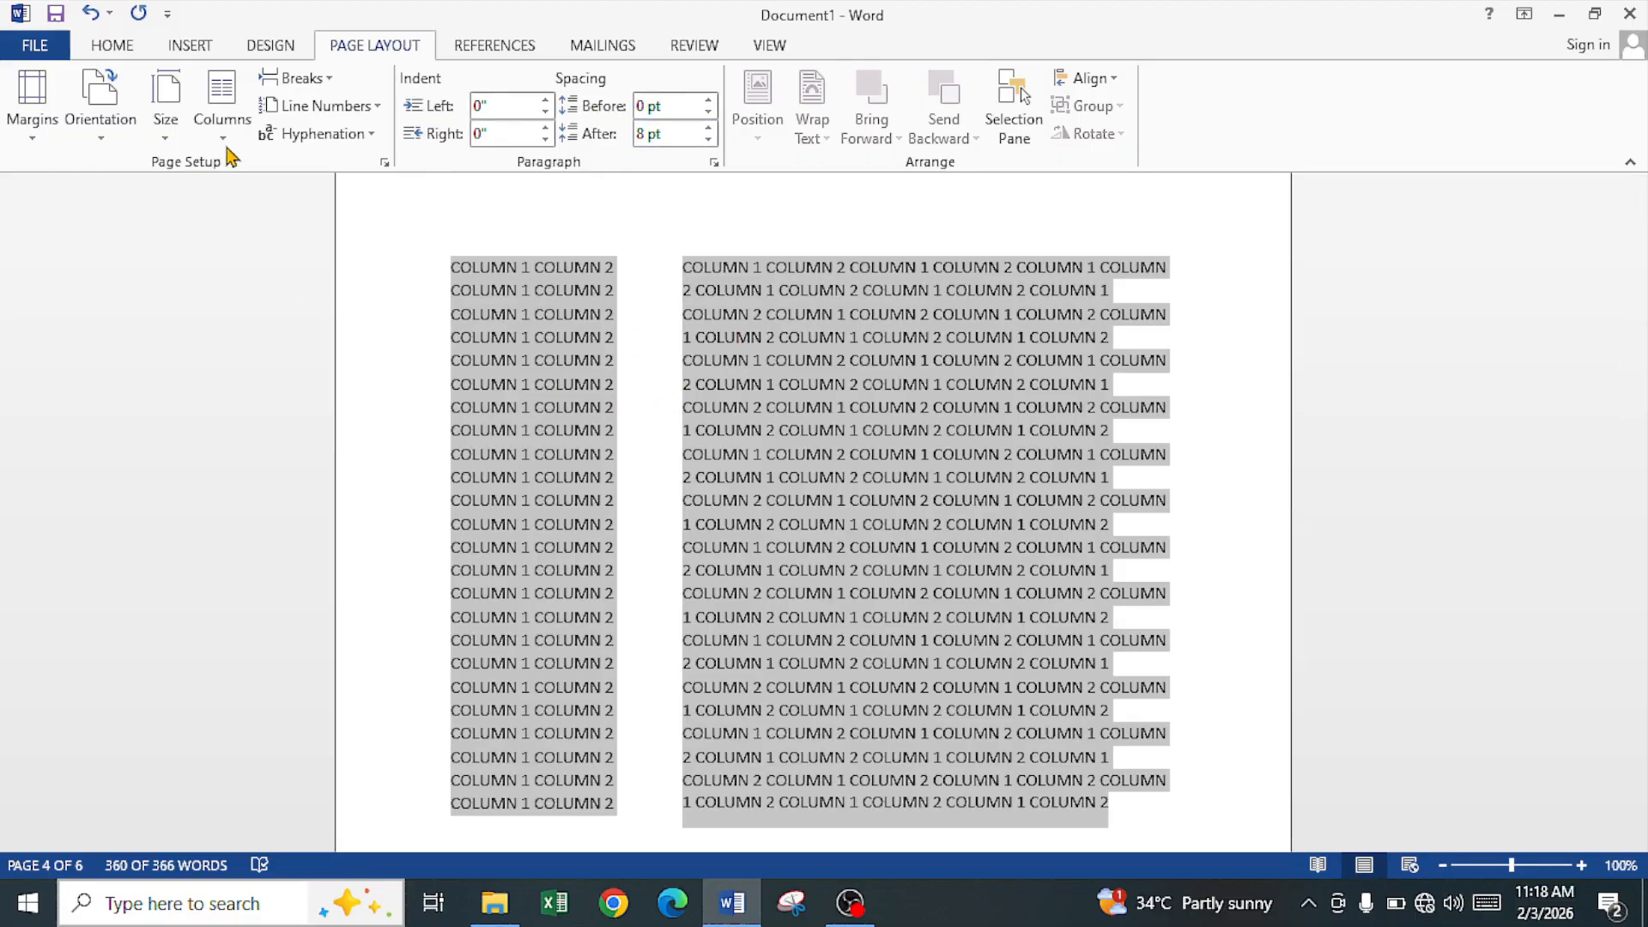
Try the Book fold option for multiple pages in the page setup.
click(385, 163)
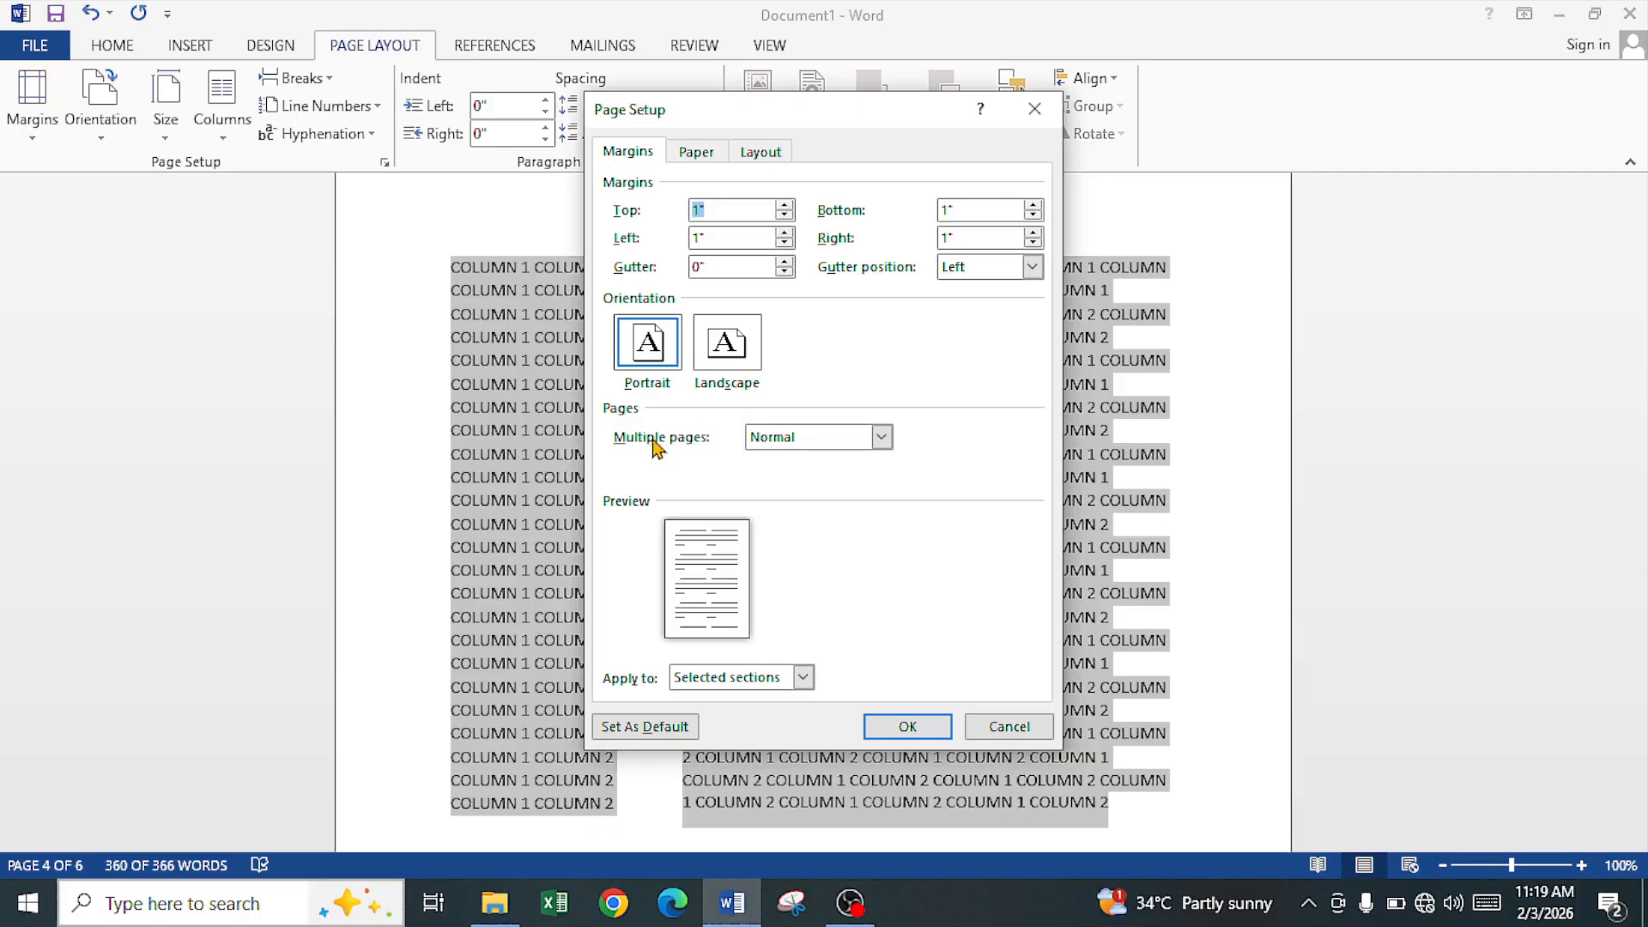
click(782, 439)
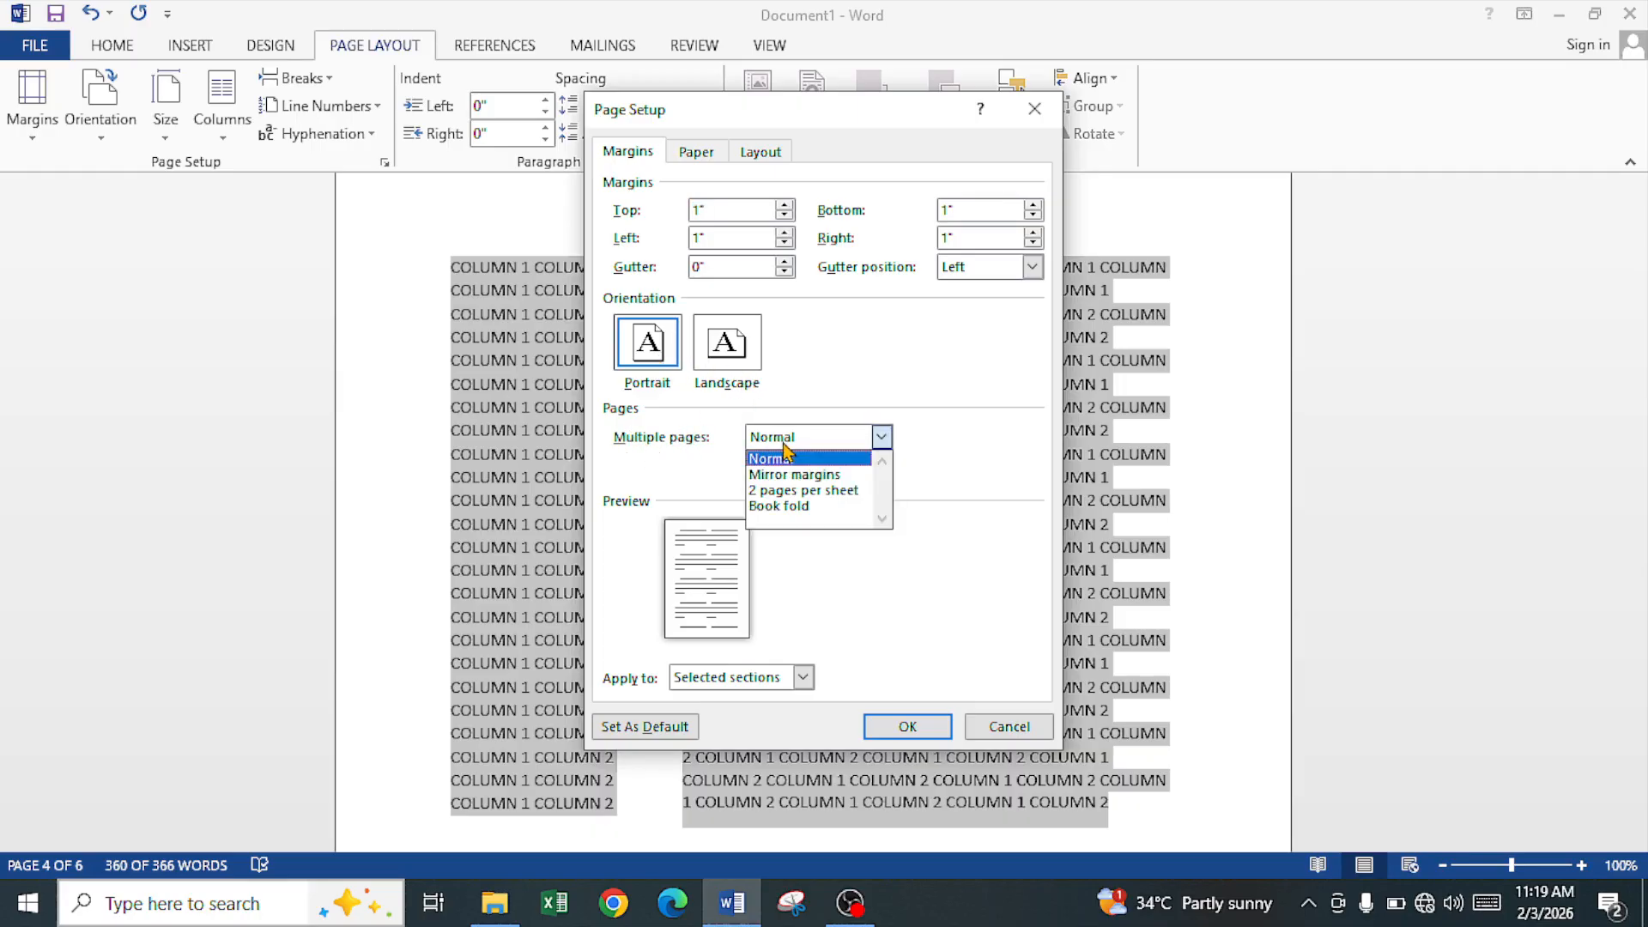
click(779, 510)
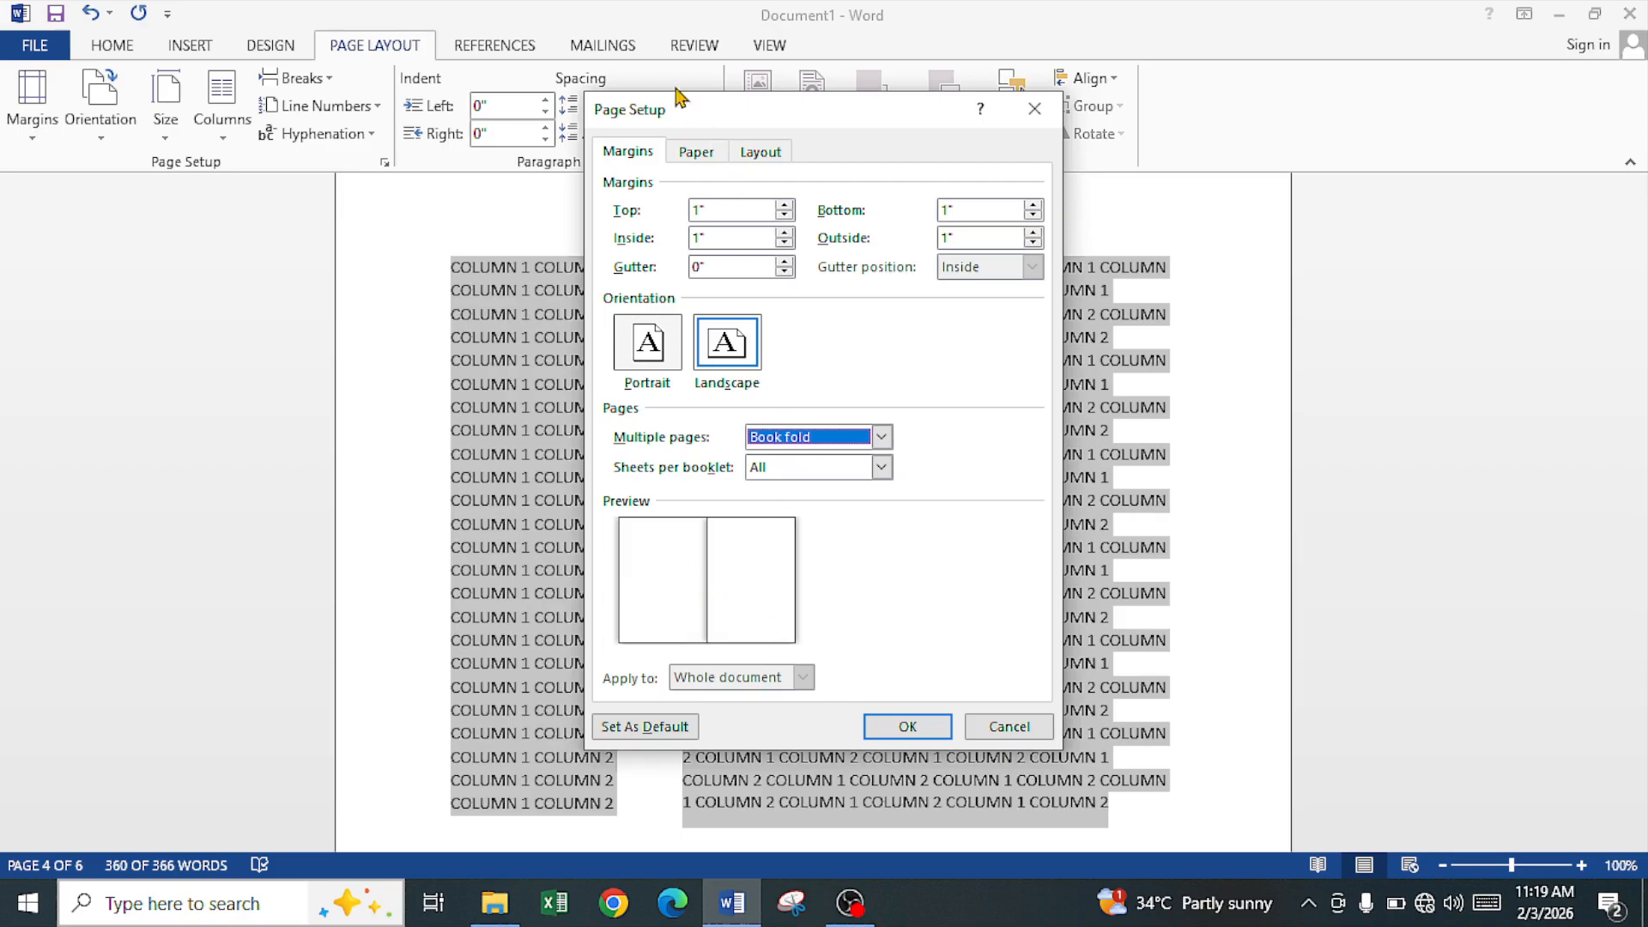
Look through the paper and layout settings, try a header distance of 0.4", and discard the page setup changes.
click(698, 160)
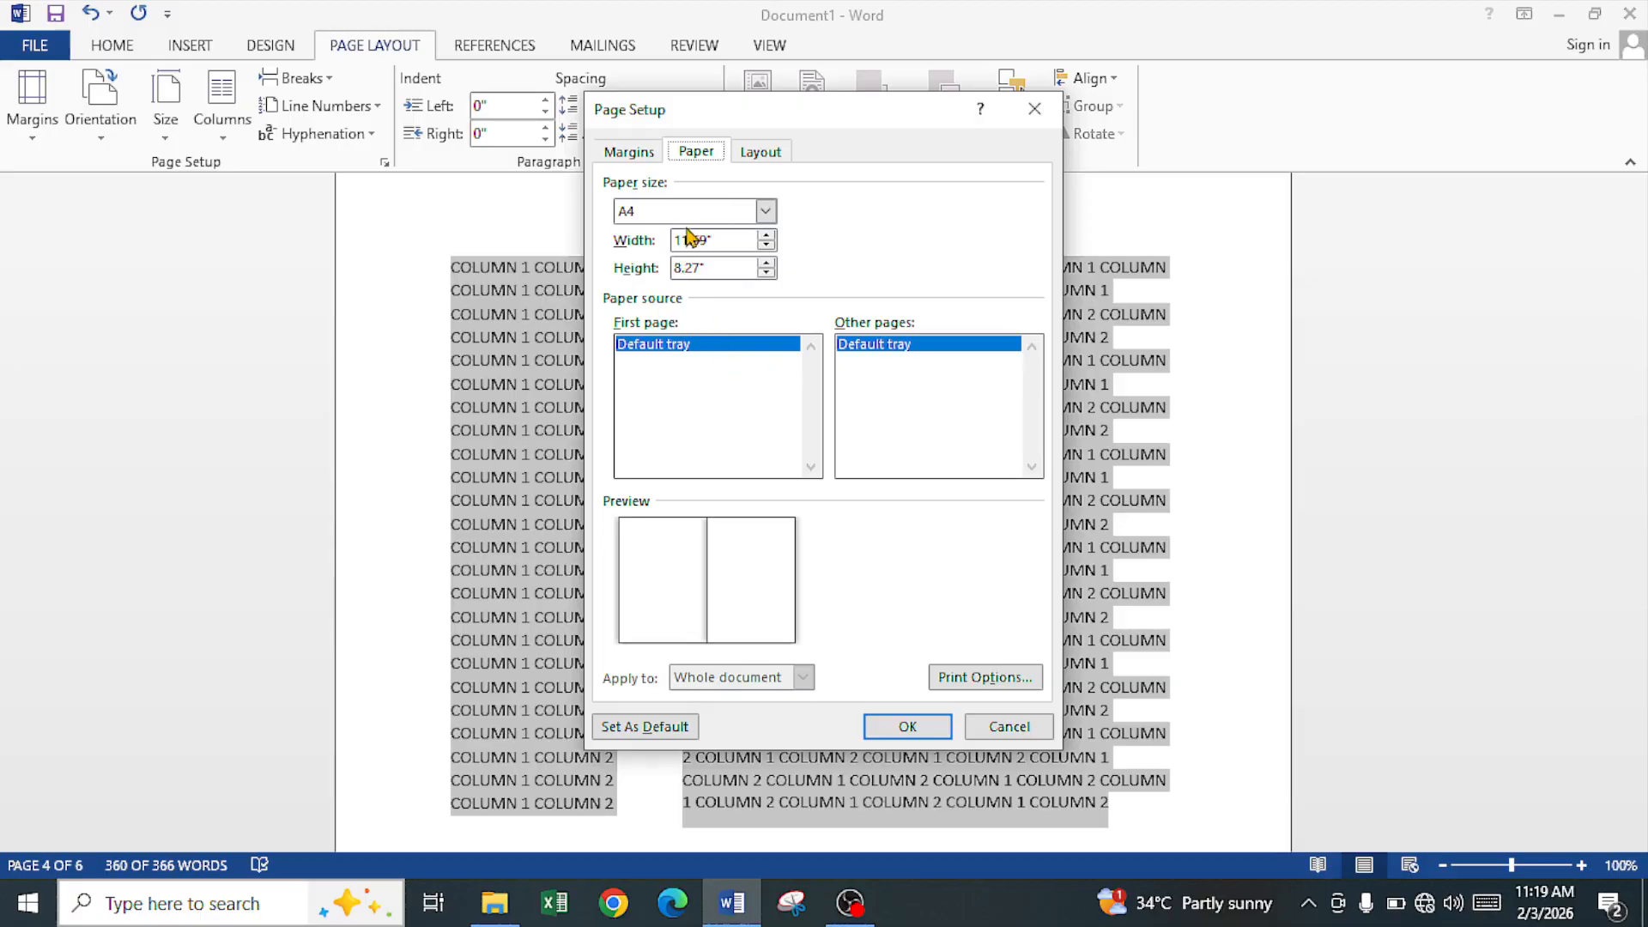
click(753, 154)
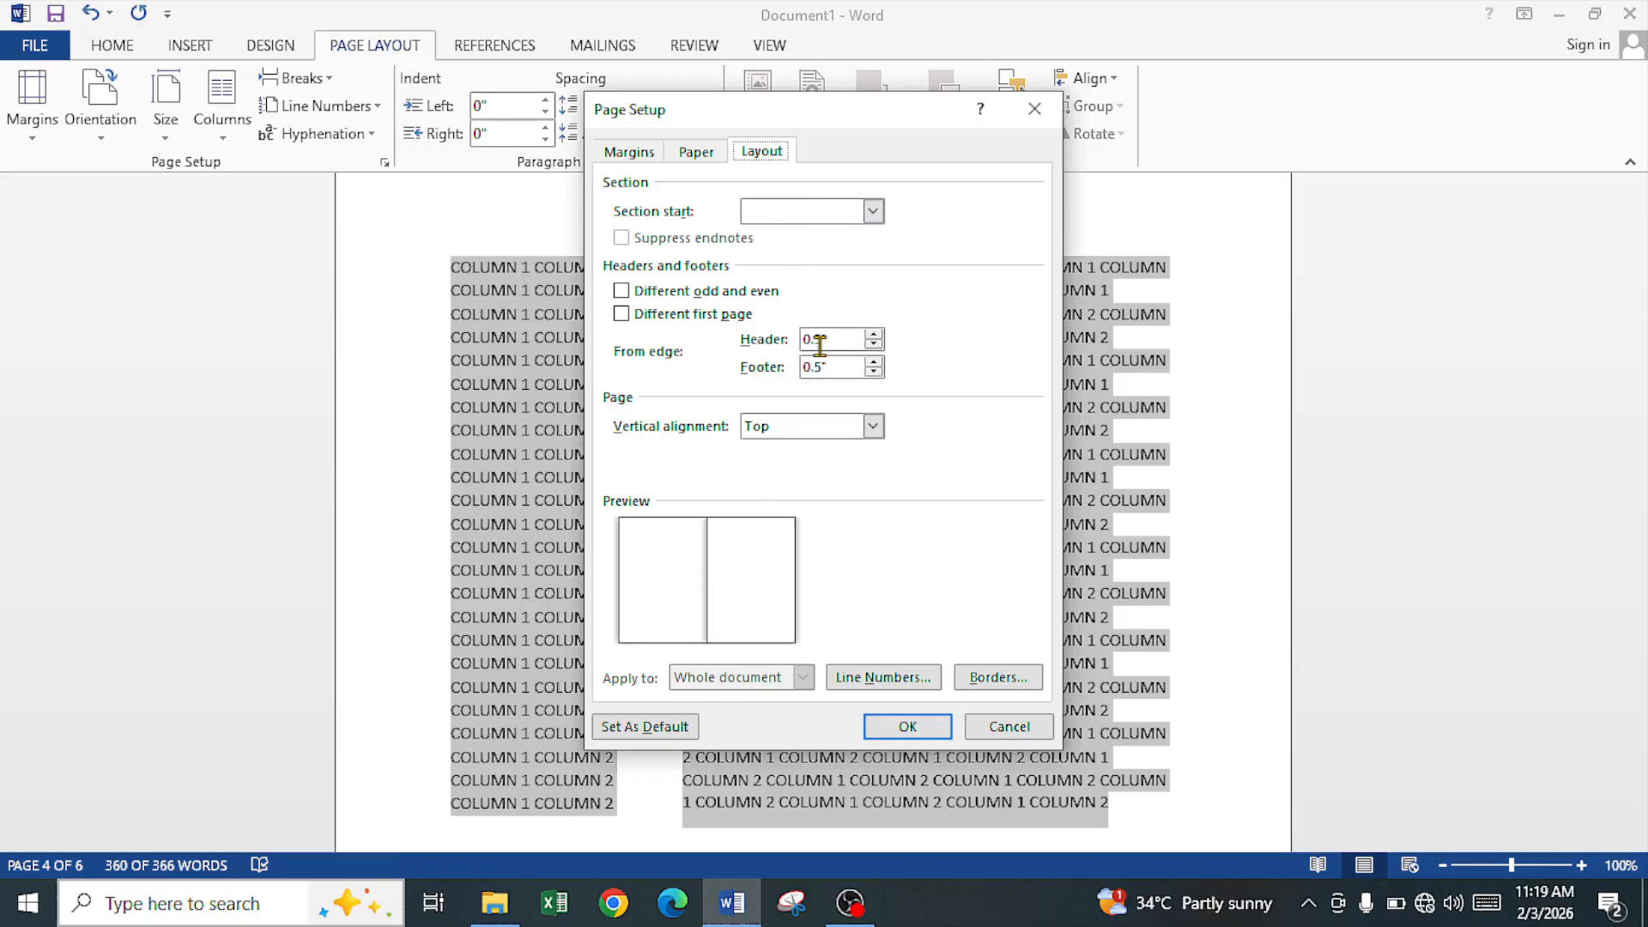
click(873, 346)
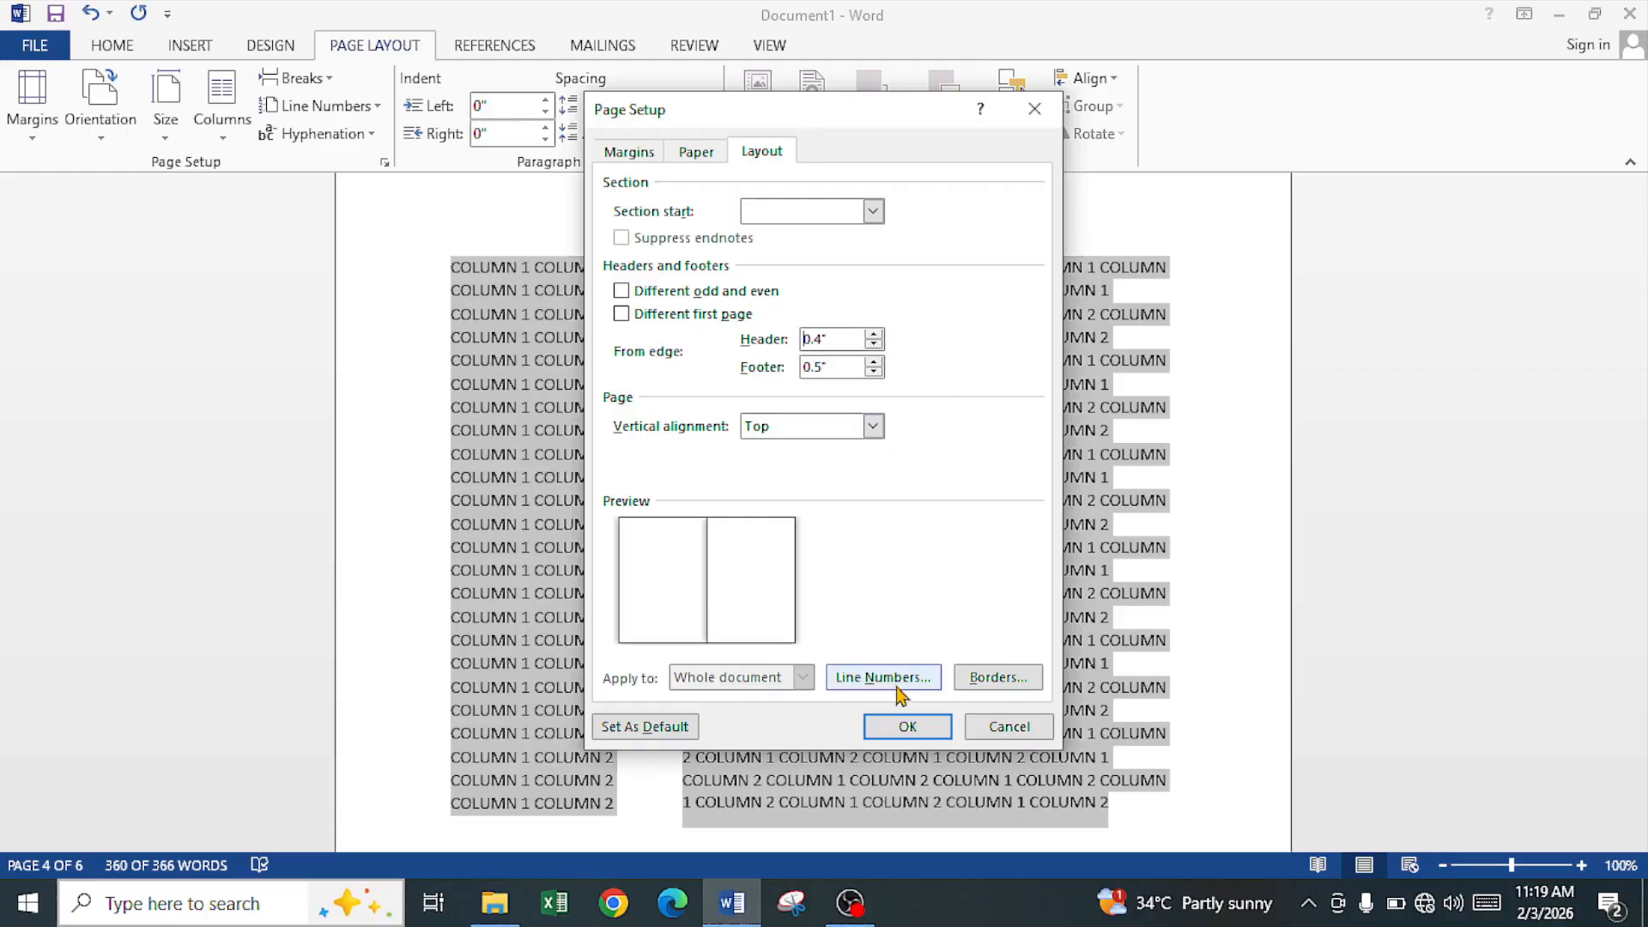
click(907, 727)
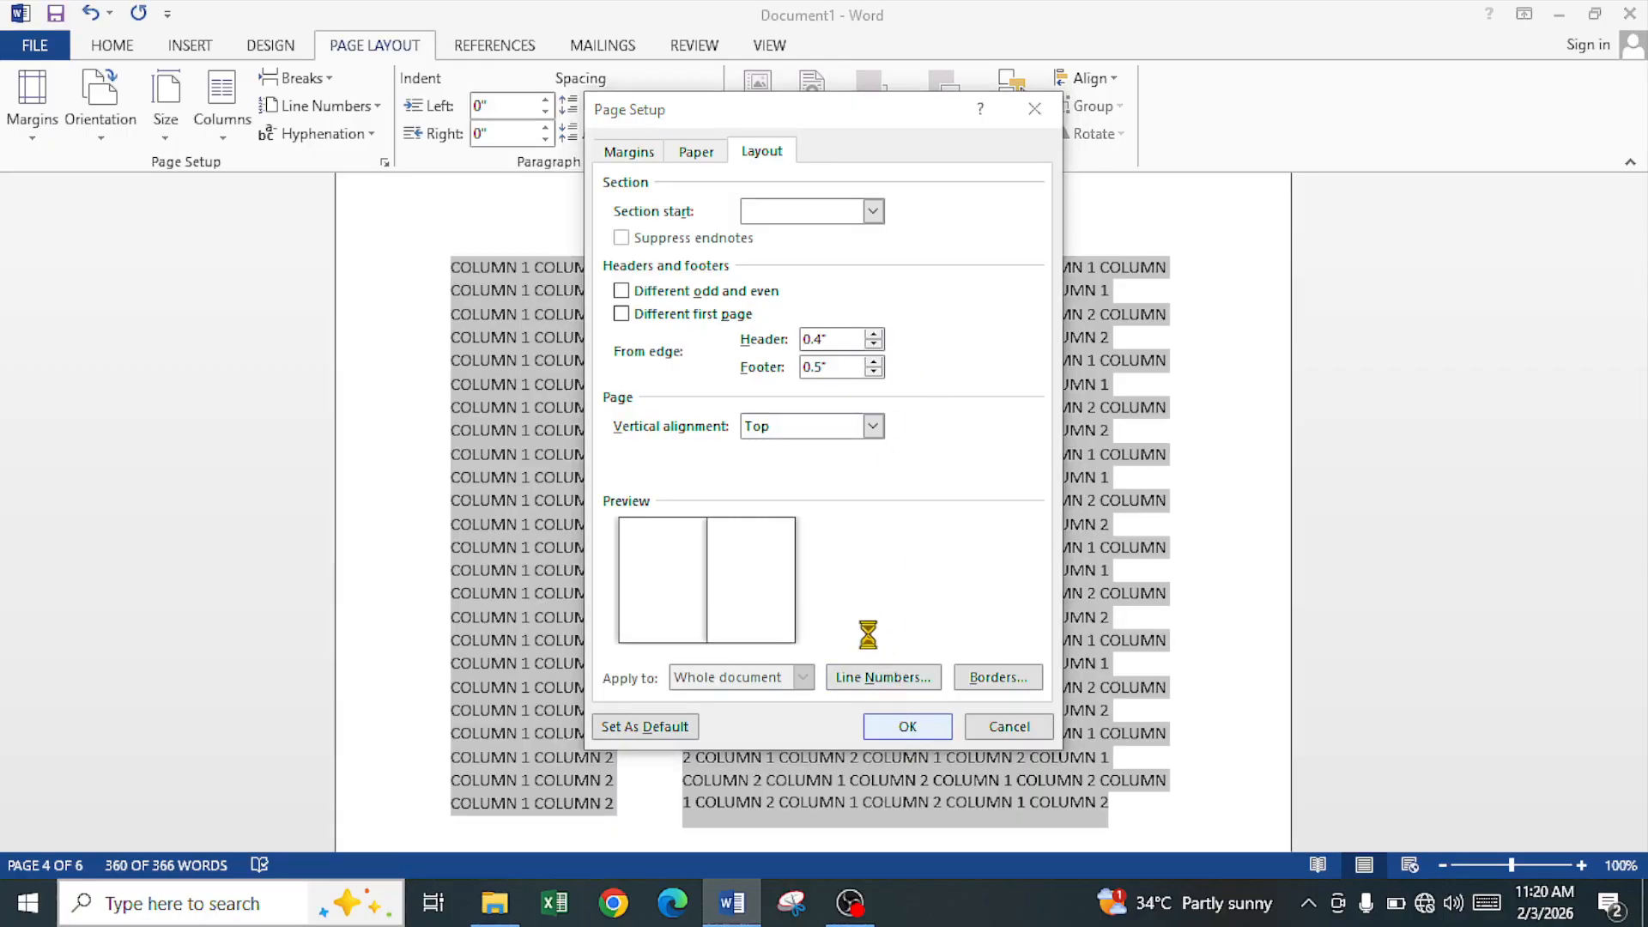
click(846, 542)
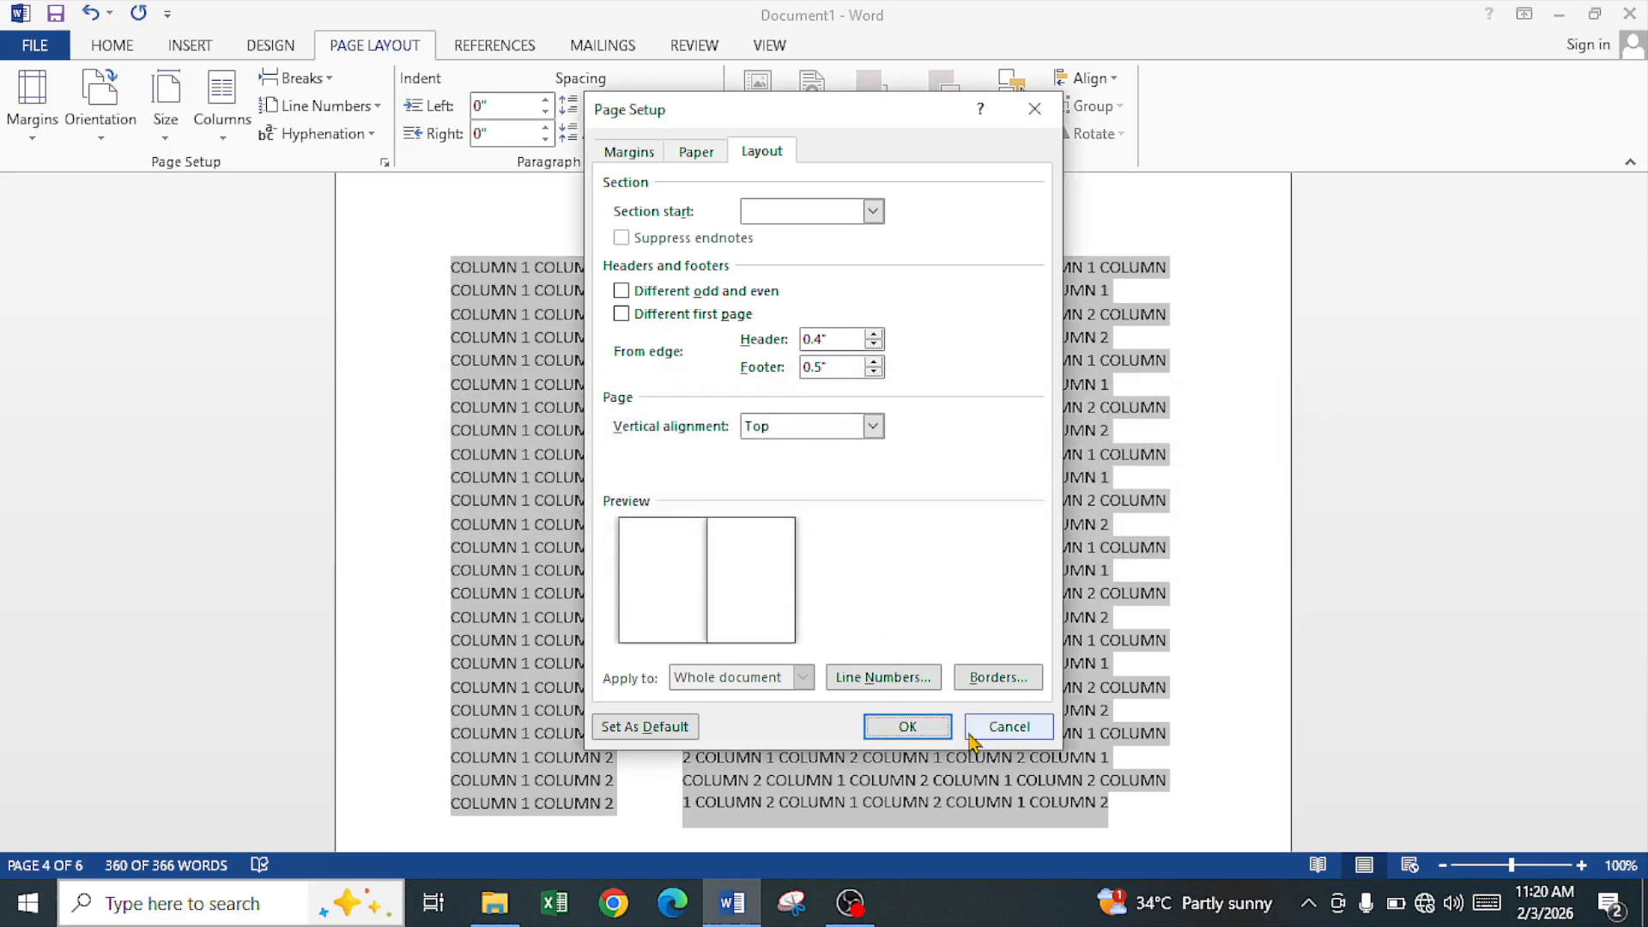
click(995, 728)
scroll(853, 578, up, 8)
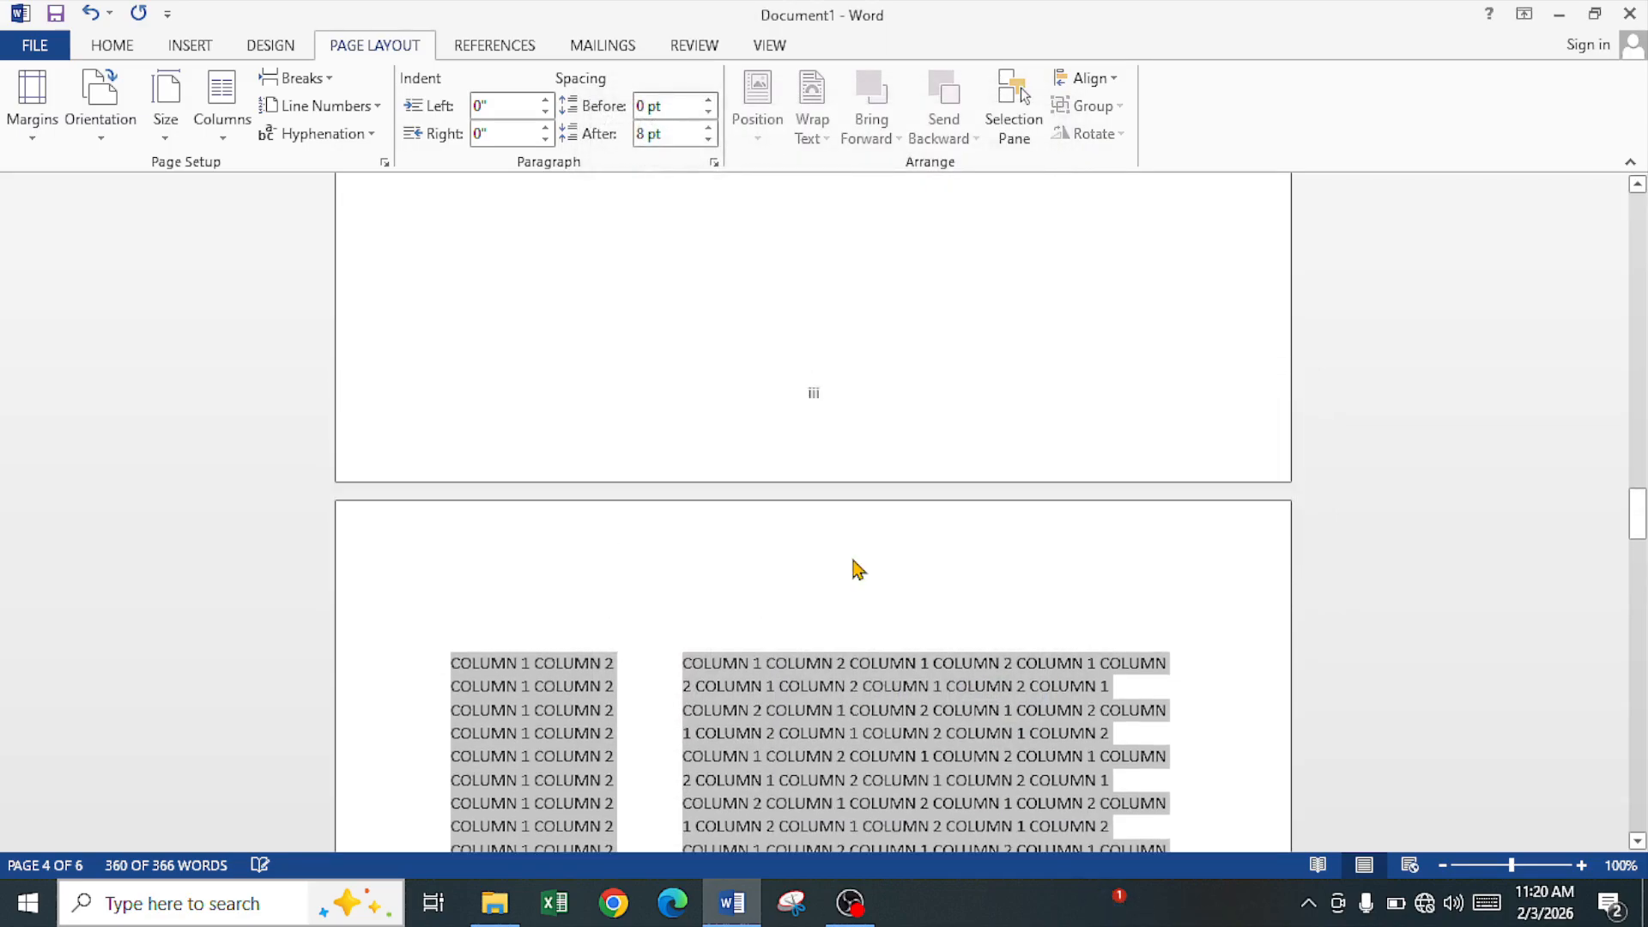
scroll(861, 551, down, 5)
scroll(504, 368, down, 5)
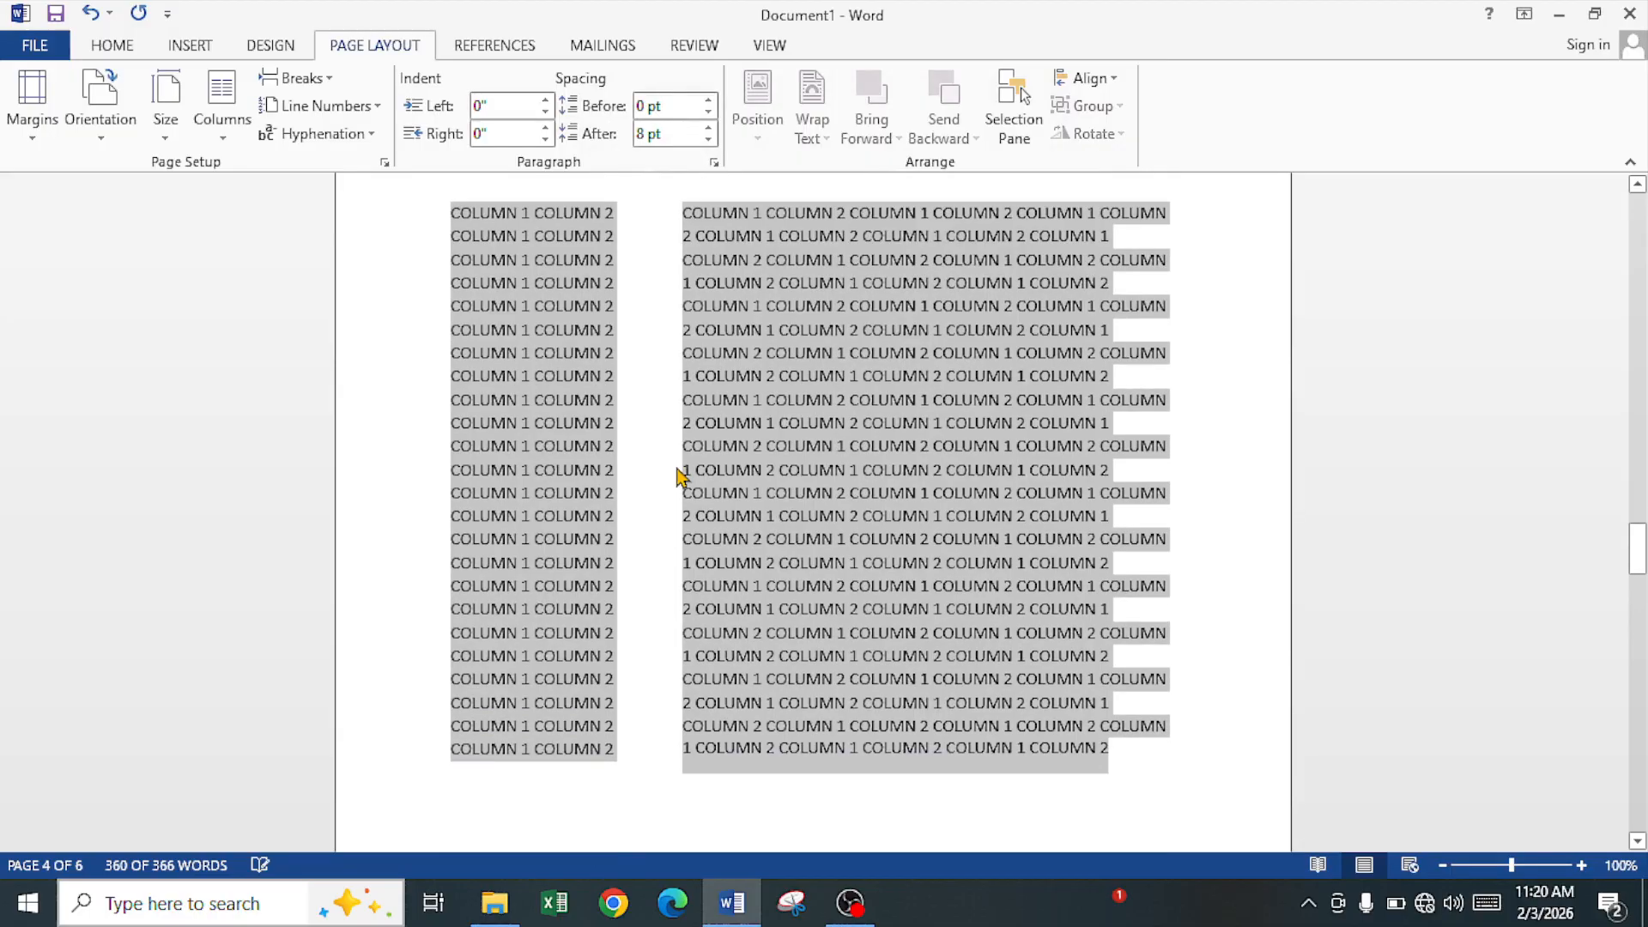
scroll(751, 543, up, 3)
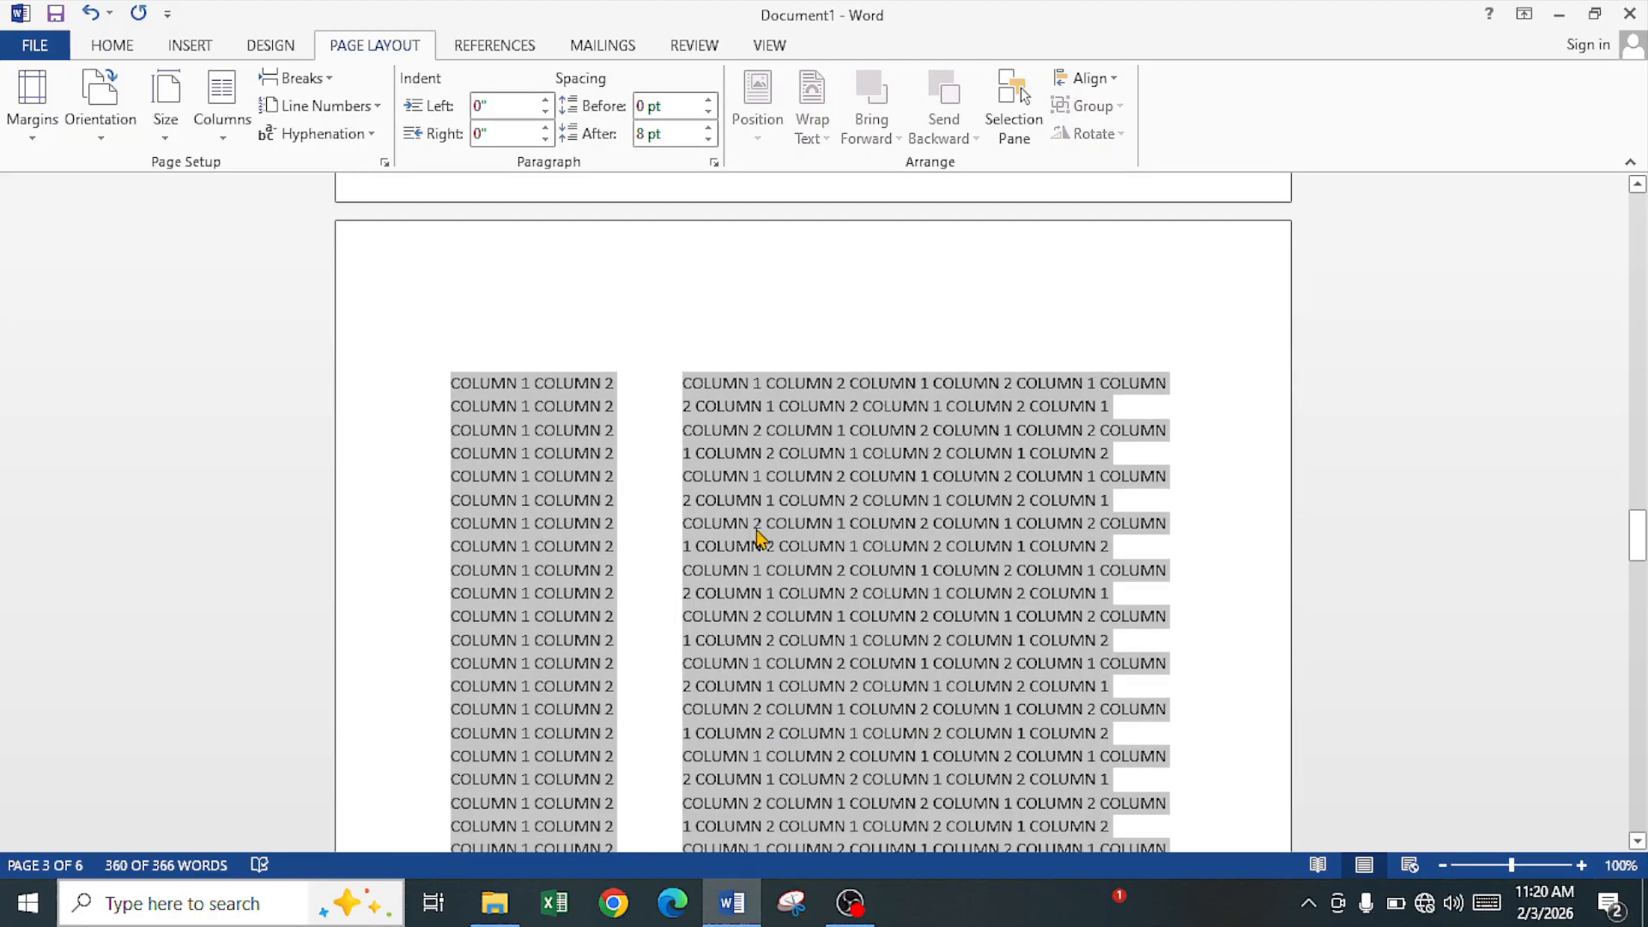
click(848, 910)
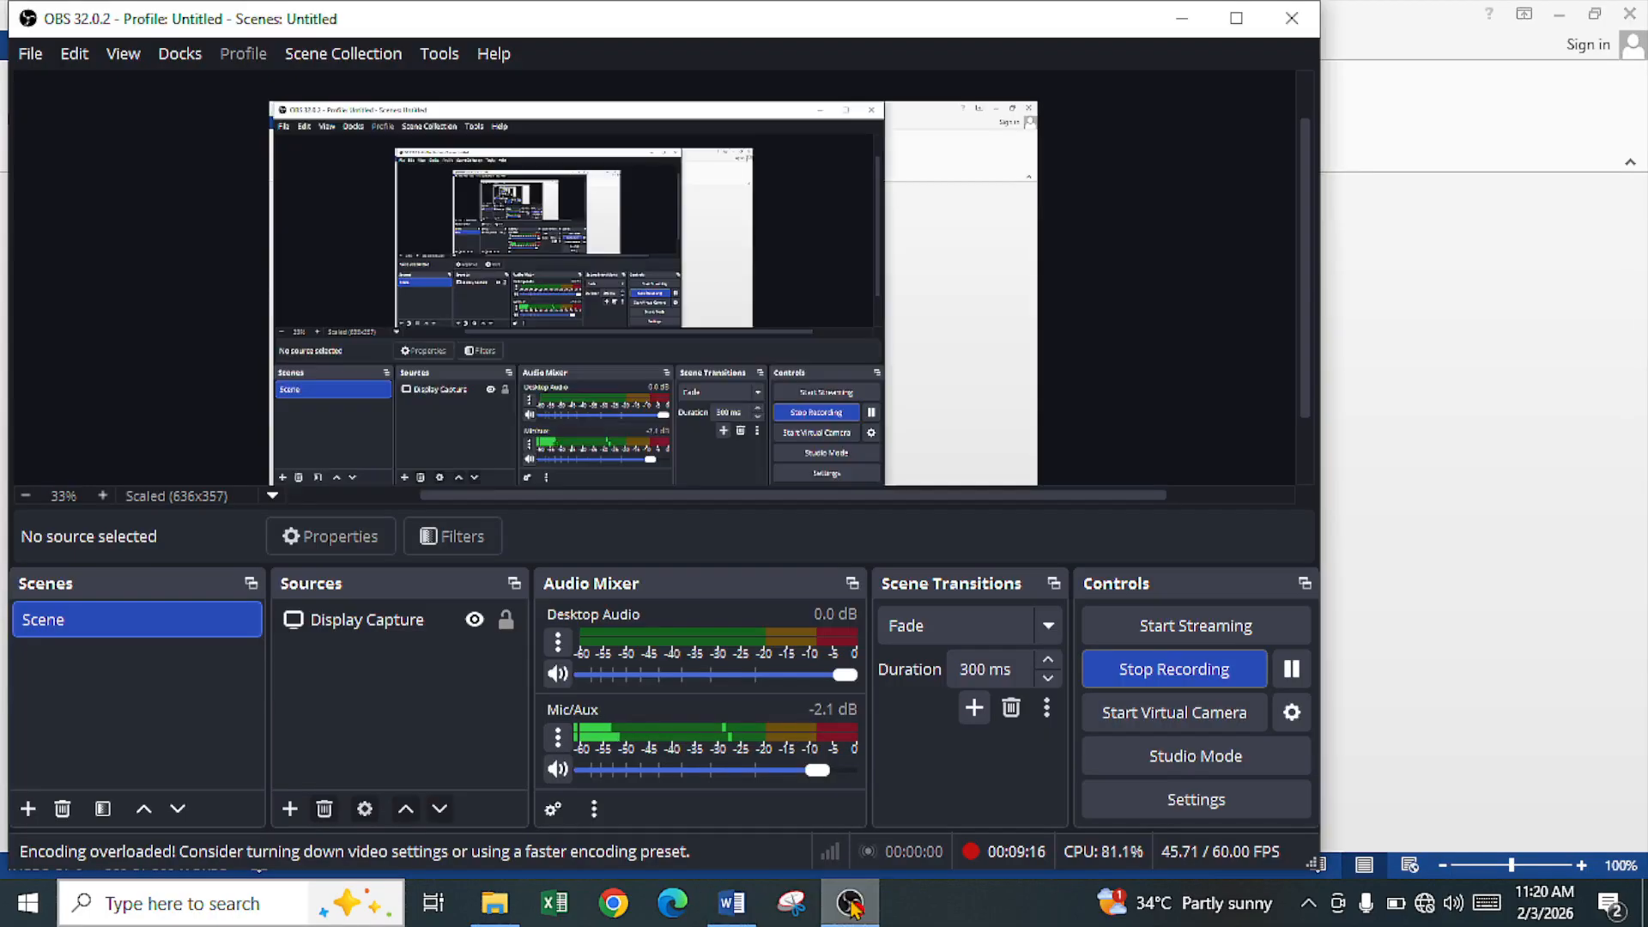